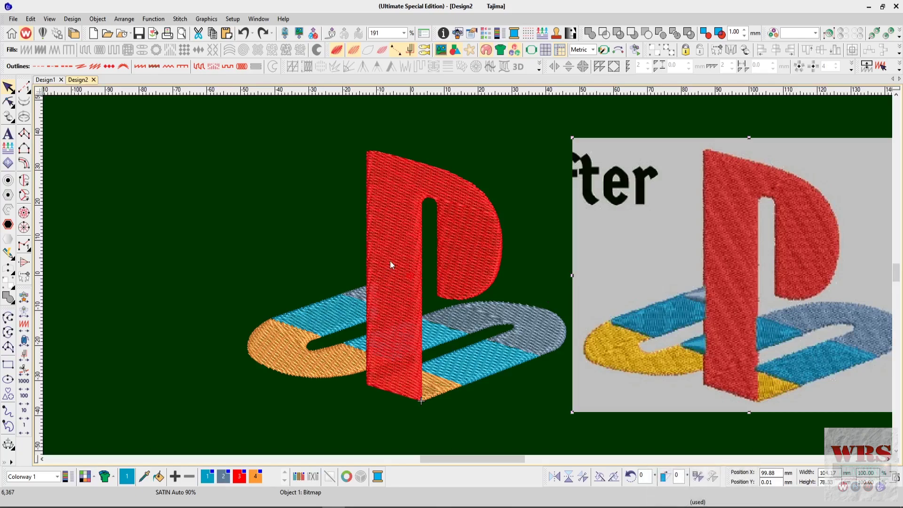
Move the red P off the coloured base into the empty area beside it.
{"action": "left_click", "coordinate": [392, 225]}
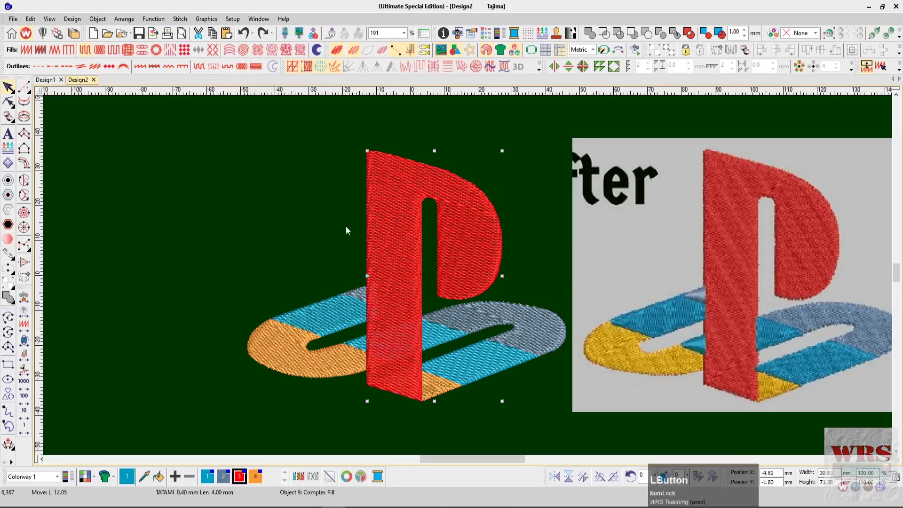
{"action": "left_click_drag", "start_coordinate": [183, 236], "coordinate": [133, 219]}
{"action": "key", "text": "z"}
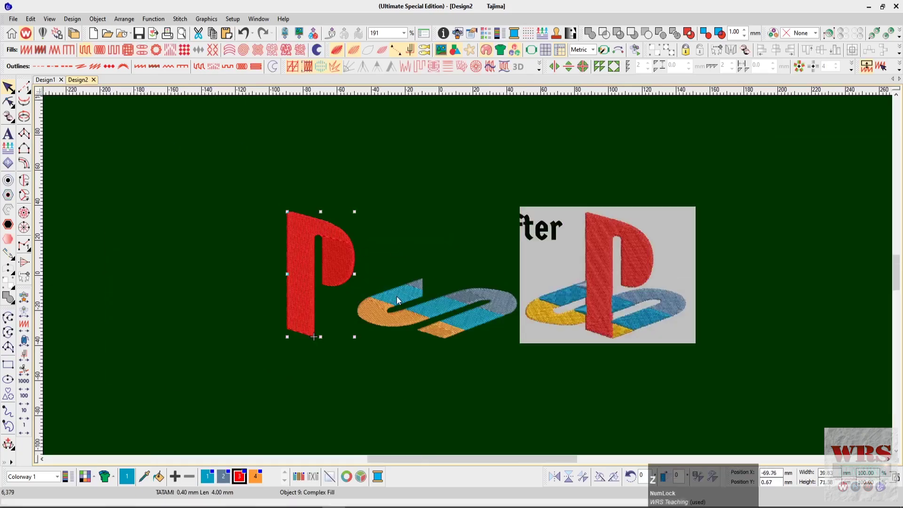
Pull the grey, blue and orange segments of the base apart so each stitched object stands alone.
{"action": "left_click_drag", "start_coordinate": [419, 288], "coordinate": [426, 259]}
{"action": "left_click_drag", "start_coordinate": [404, 293], "coordinate": [399, 274]}
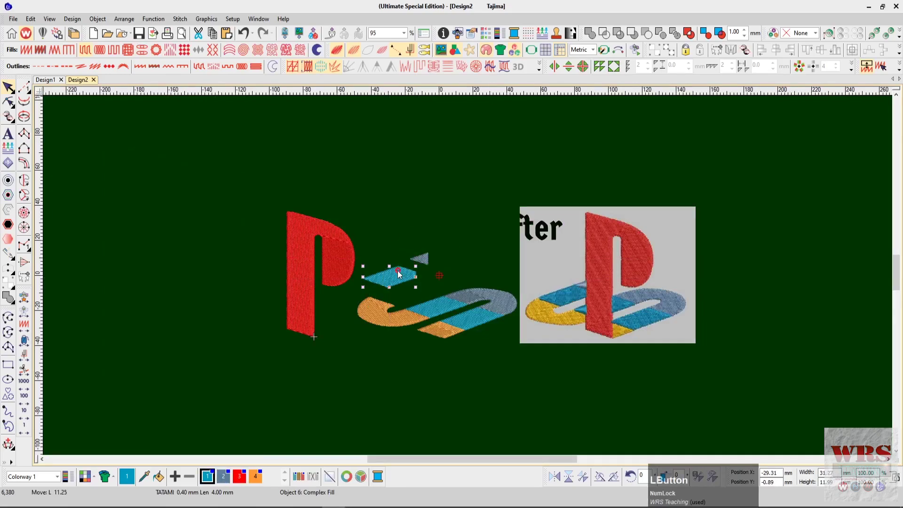
{"action": "left_click_drag", "start_coordinate": [401, 320], "coordinate": [442, 300]}
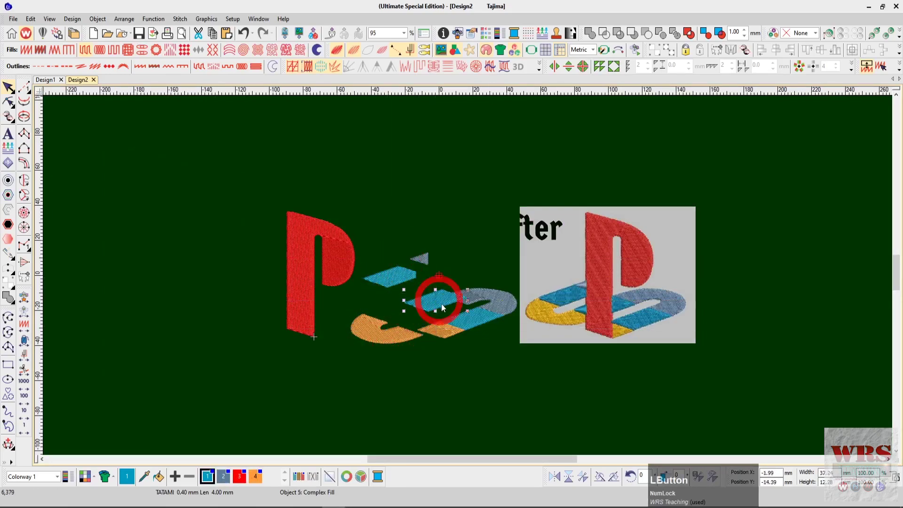
{"action": "left_click_drag", "start_coordinate": [482, 329], "coordinate": [484, 348]}
{"action": "left_click_drag", "start_coordinate": [493, 297], "coordinate": [493, 285]}
{"action": "left_click_drag", "start_coordinate": [457, 324], "coordinate": [440, 357]}
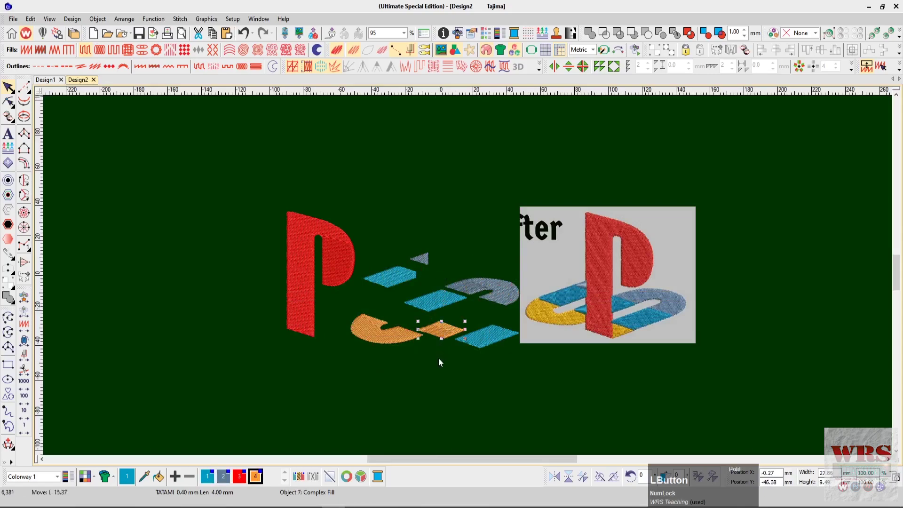
{"action": "left_click", "coordinate": [576, 396]}
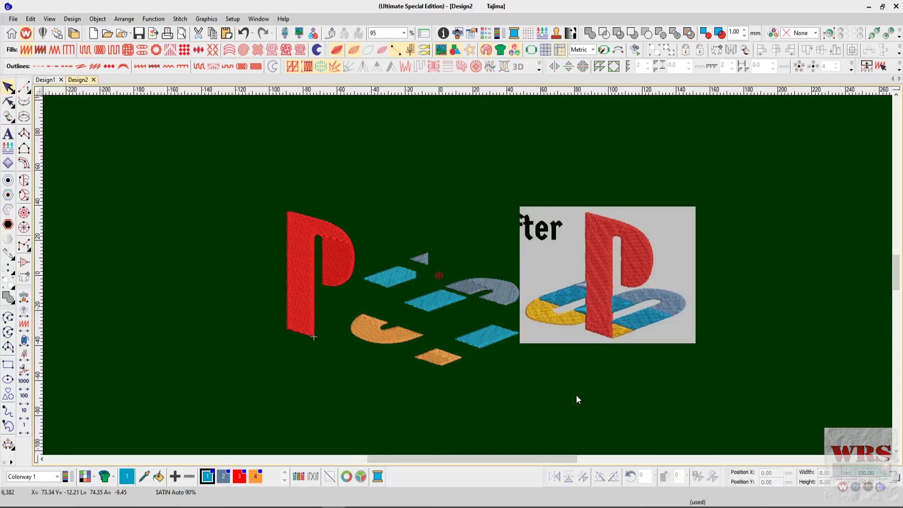
Undo all the moves of the red P and the base segments.
{"action": "key", "text": "ctrl"}
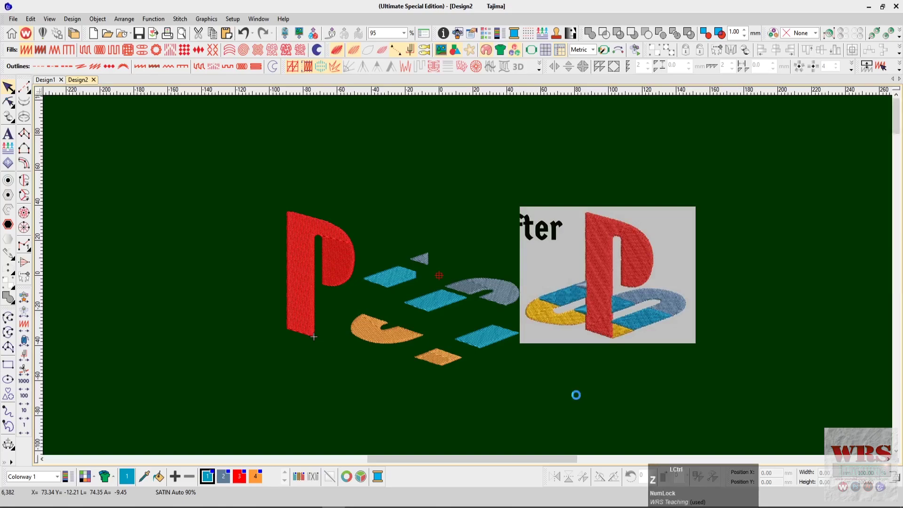
{"action": "key", "text": "ctrl+z"}
{"action": "key", "text": "ctrl+z"}
{"action": "key", "text": "ctrl+z"}
{"action": "key", "text": "ctrl+z"}
{"action": "key", "text": "ctrl+z"}
{"action": "key", "text": "ctrl+z"}
{"action": "key", "text": "ctrl+z"}
{"action": "key", "text": "ctrl+z"}
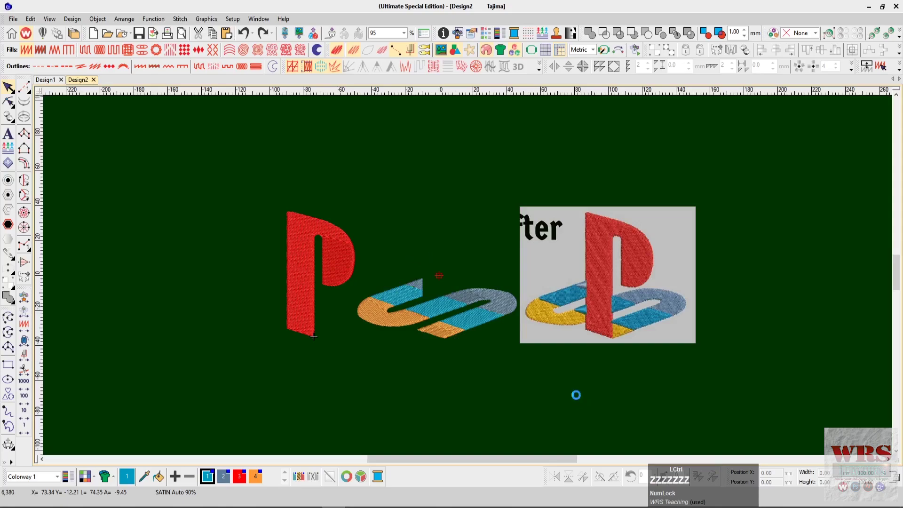
Move all eight stitched logo objects well away from the reference bitmap, and set the bitmap's position to X 0, Y 0.
{"action": "left_click_drag", "start_coordinate": [288, 172], "coordinate": [533, 365]}
{"action": "left_click_drag", "start_coordinate": [382, 294], "coordinate": [149, 287]}
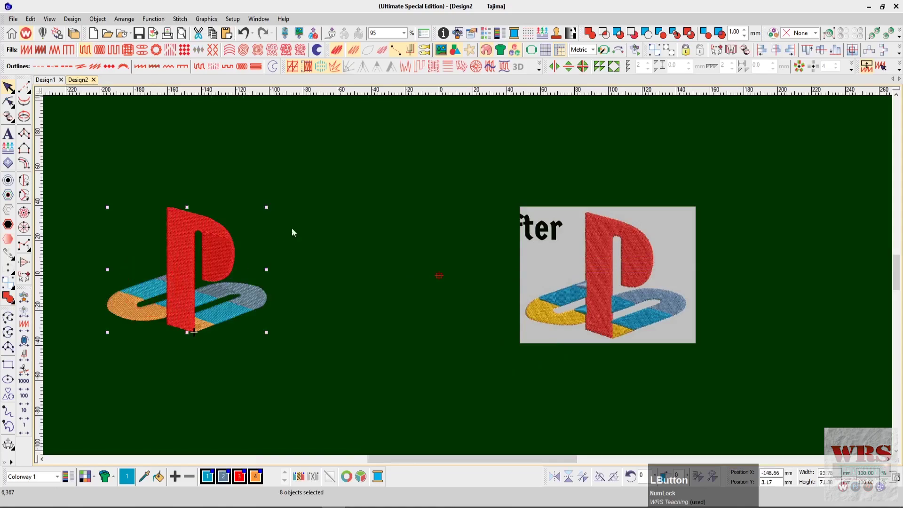
{"action": "left_click", "coordinate": [568, 281]}
{"action": "double_click", "coordinate": [780, 472]}
{"action": "key", "text": "BackSpace"}
{"action": "type", "text": "0"}
{"action": "key", "text": "Return"}
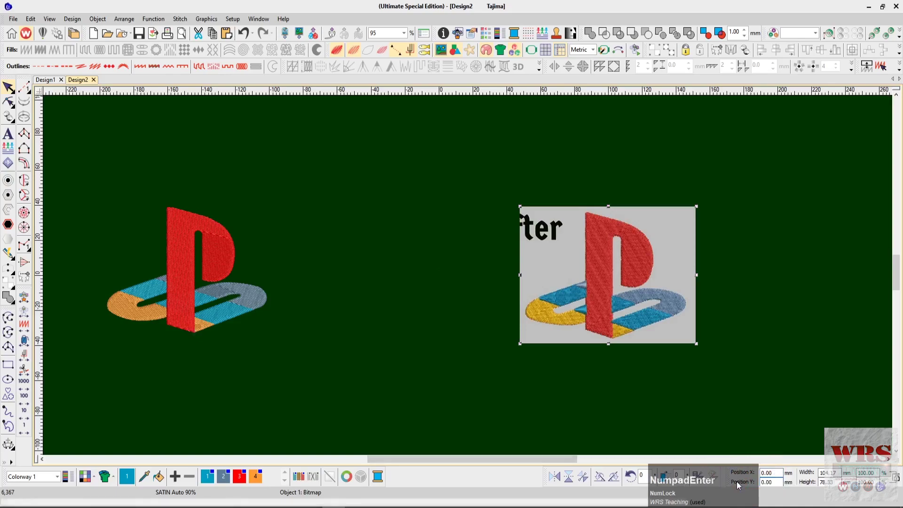
{"action": "left_click", "coordinate": [572, 230]}
{"action": "key", "text": "z"}
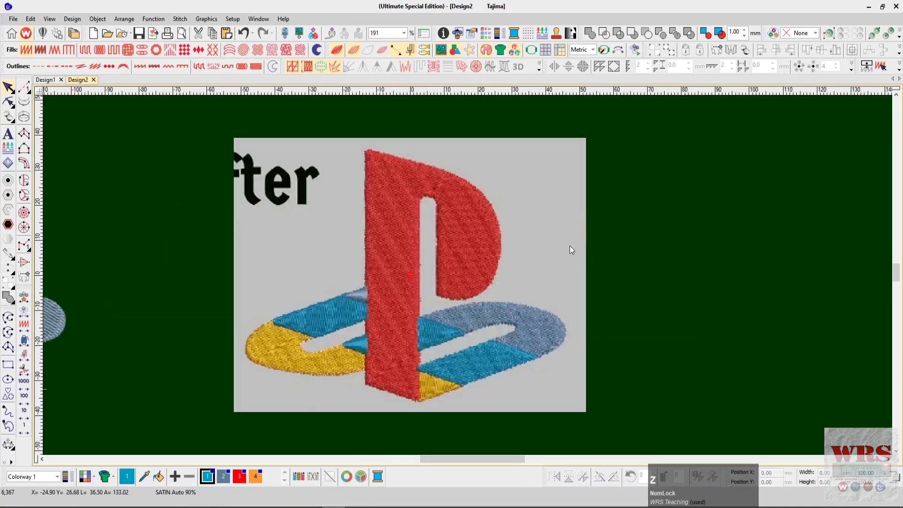
{"action": "scroll", "coordinate": [665, 259], "scroll_direction": "left", "scroll_amount": 1}
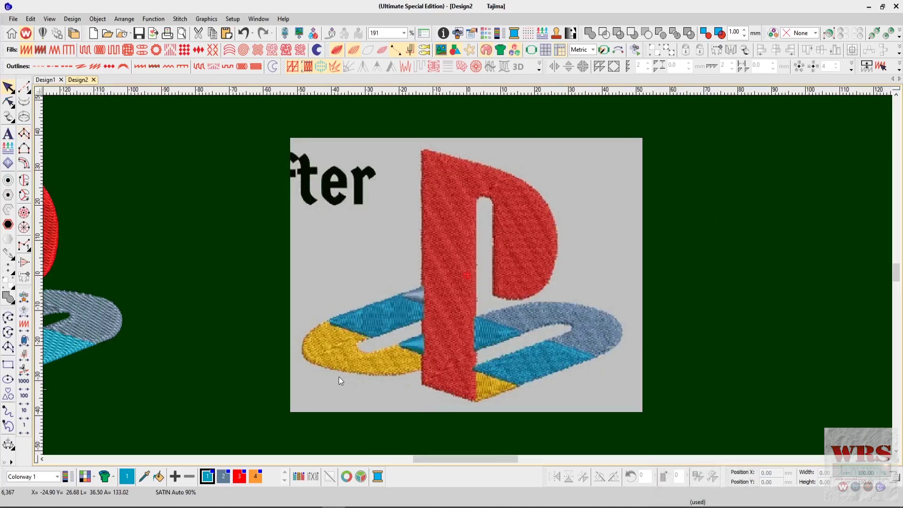
Move the stitched red P off its base and return it to its place on the base.
{"action": "scroll", "coordinate": [370, 325], "scroll_direction": "down", "scroll_amount": 1, "text": "ctrl"}
{"action": "left_click_drag", "start_coordinate": [235, 261], "coordinate": [356, 267]}
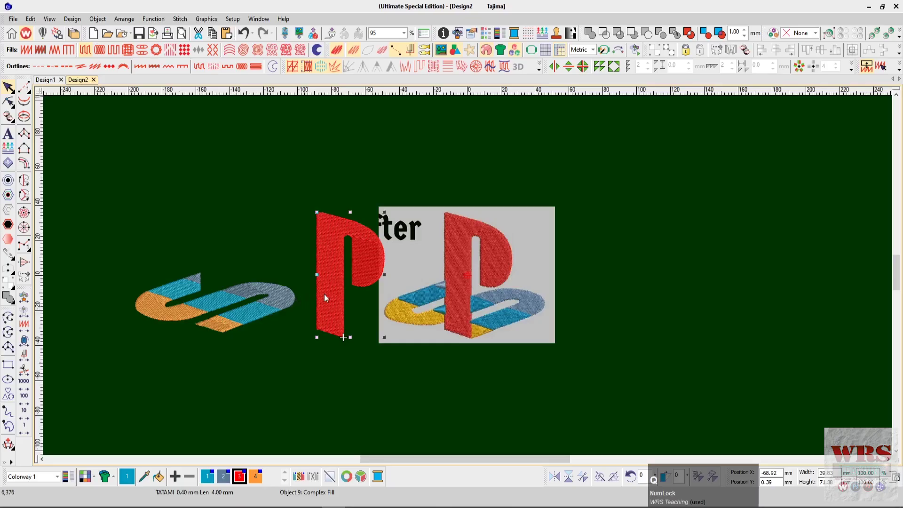
{"action": "left_click_drag", "start_coordinate": [323, 294], "coordinate": [246, 292]}
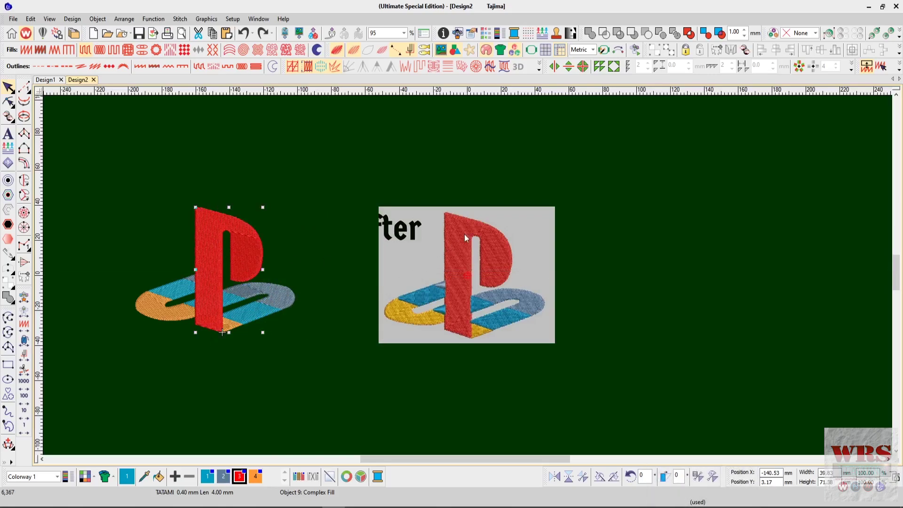
Start a Run outline inside the bitmap's red column and trace the base's straight upper edge to the far end of the blue band.
{"action": "key", "text": "z"}
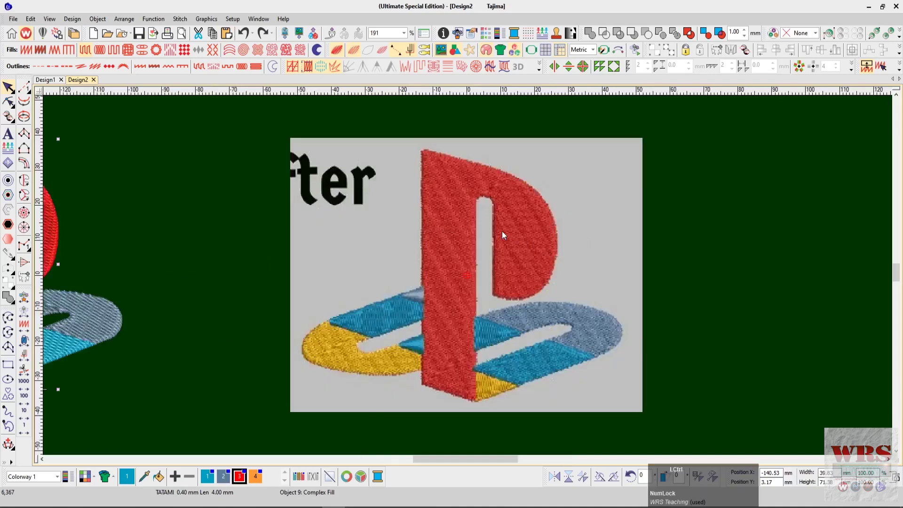
{"action": "key", "text": "z"}
{"action": "key", "text": "shift+z"}
{"action": "left_click", "coordinate": [116, 155]}
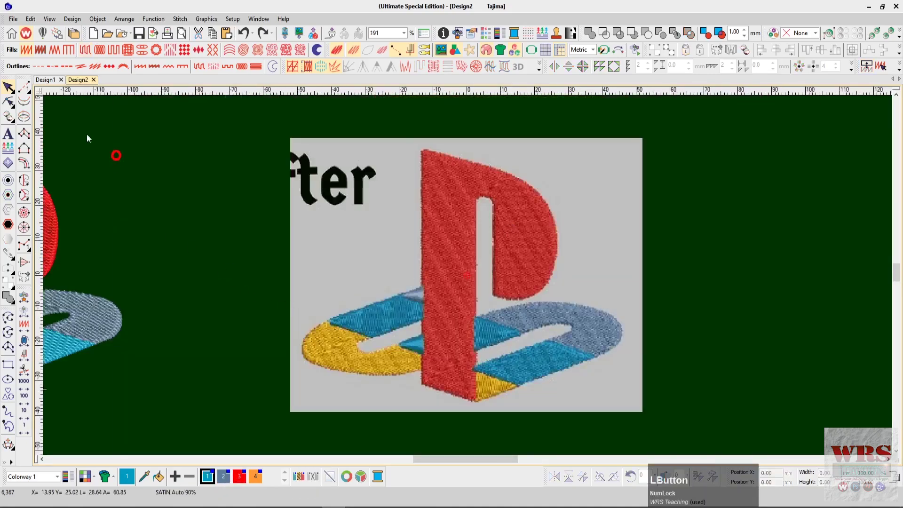
{"action": "left_click", "coordinate": [25, 88]}
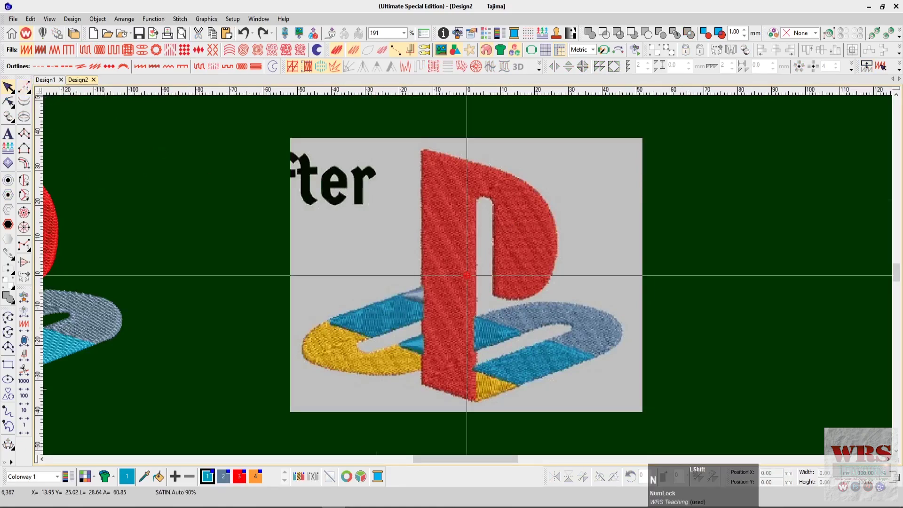
{"action": "key", "text": "z"}
{"action": "scroll", "coordinate": [414, 283], "scroll_direction": "down", "scroll_amount": 2}
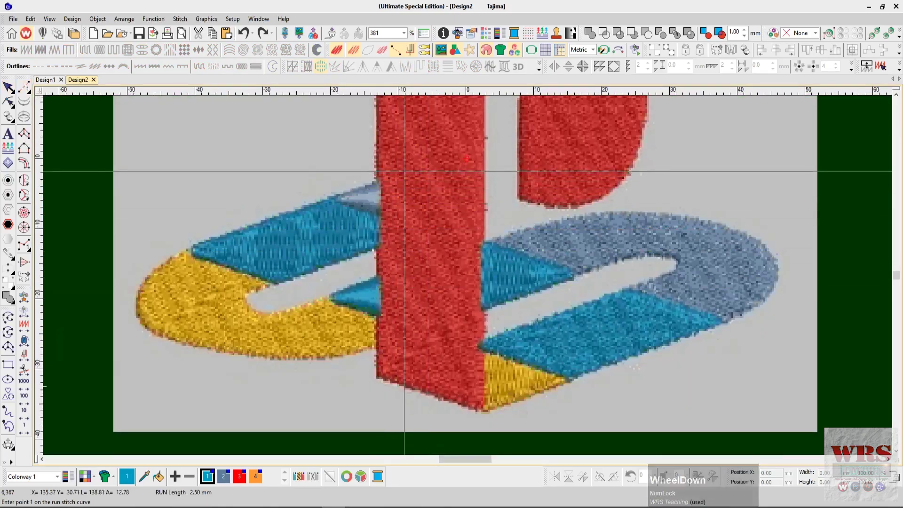
{"action": "left_click", "coordinate": [404, 171]}
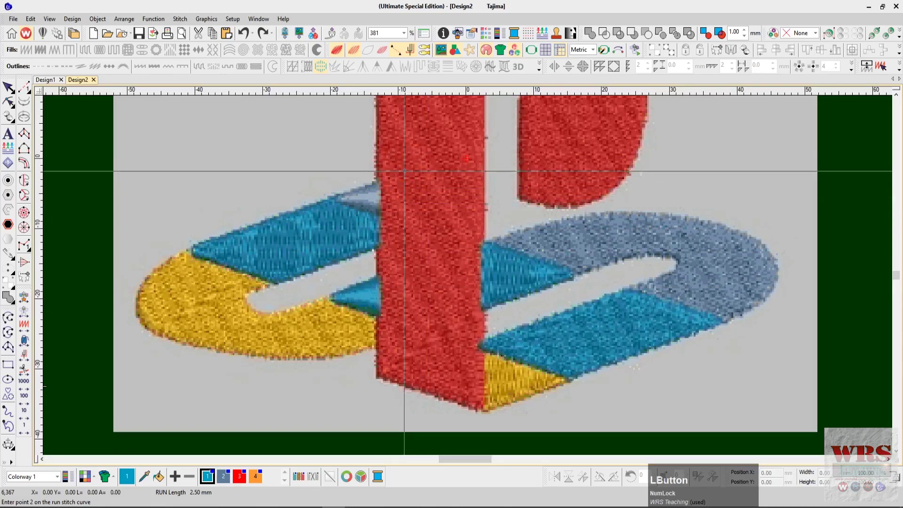
{"action": "key", "text": "Num_Lock"}
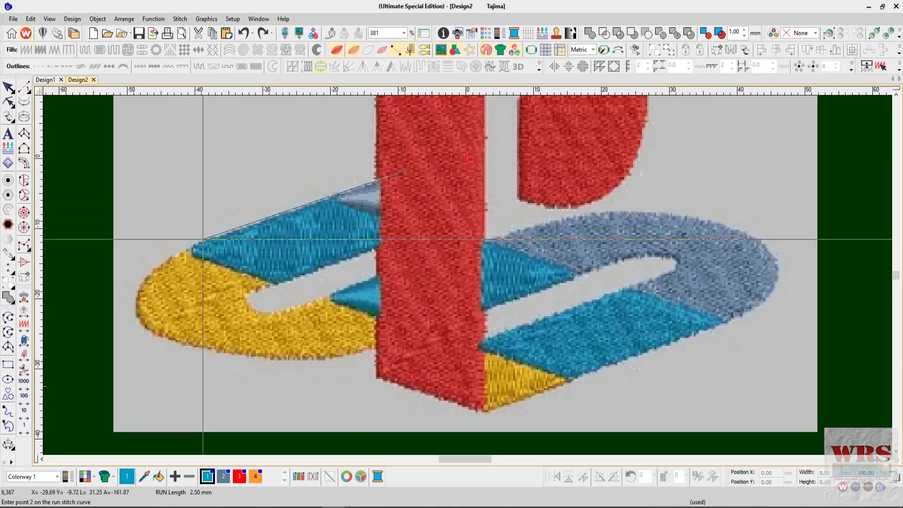
{"action": "left_click", "coordinate": [204, 240]}
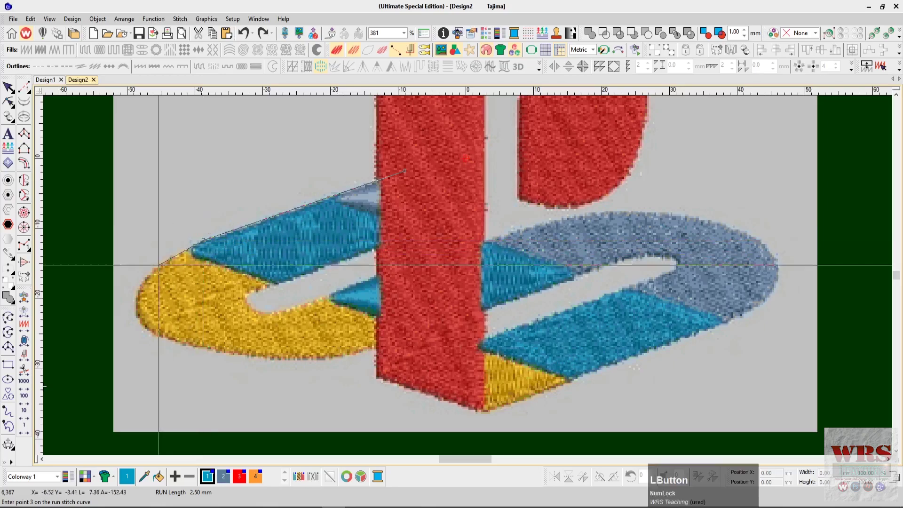
Continue the Run outline with curve points around the yellow rounded end, up to a corner point at the red column's edge.
{"action": "right_click", "coordinate": [152, 269]}
{"action": "right_click", "coordinate": [136, 303]}
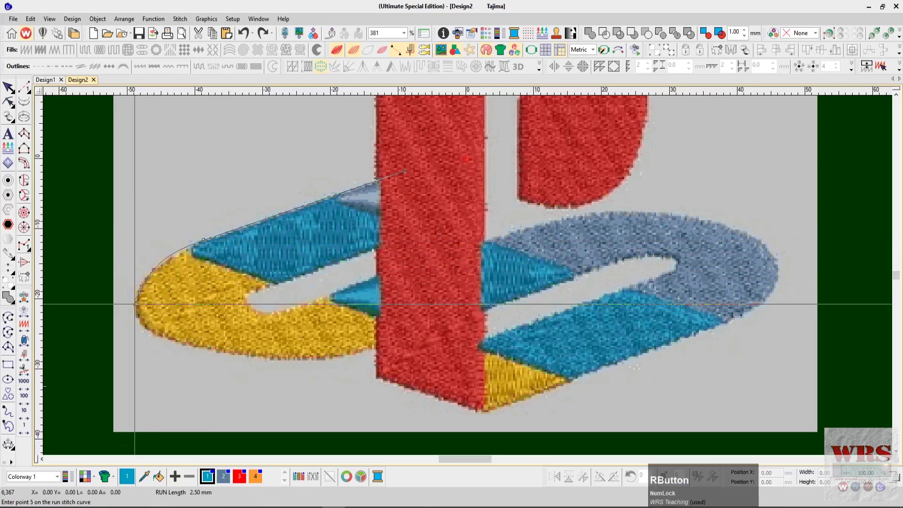
{"action": "right_click", "coordinate": [155, 336]}
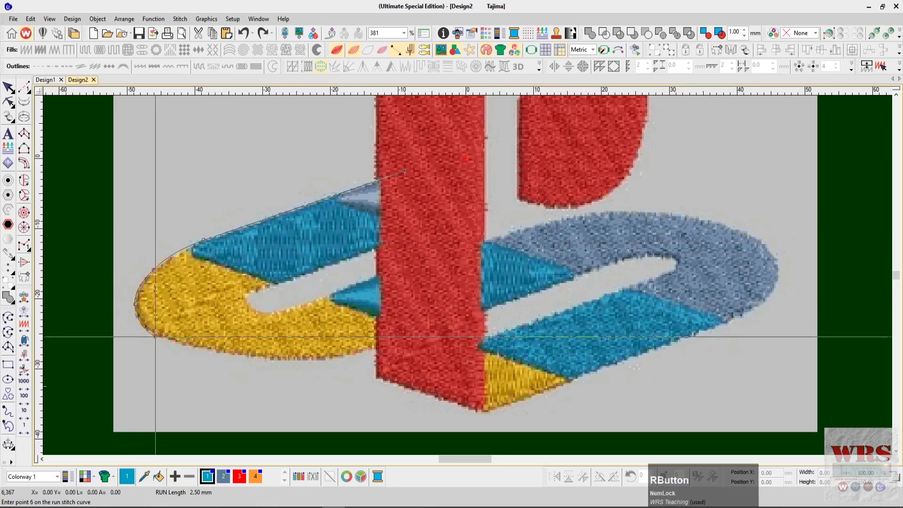
{"action": "right_click", "coordinate": [225, 352]}
{"action": "right_click", "coordinate": [300, 359]}
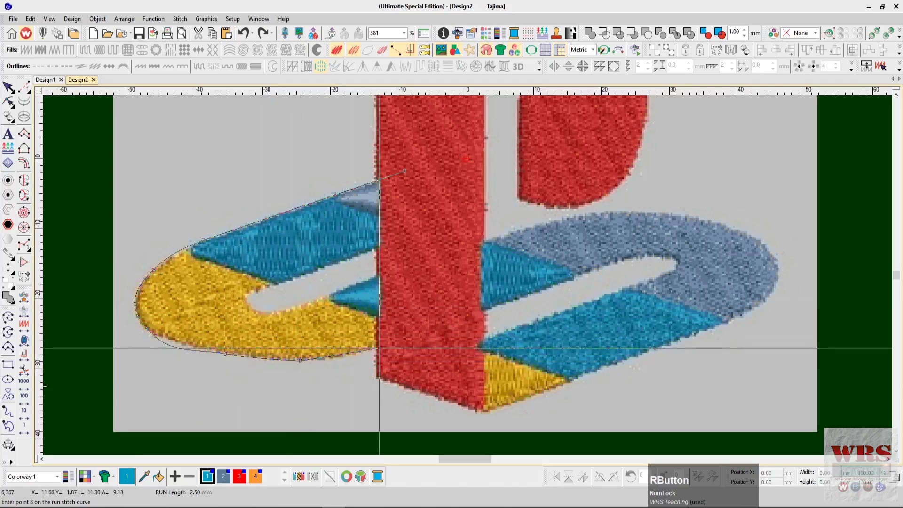
{"action": "left_click", "coordinate": [377, 348]}
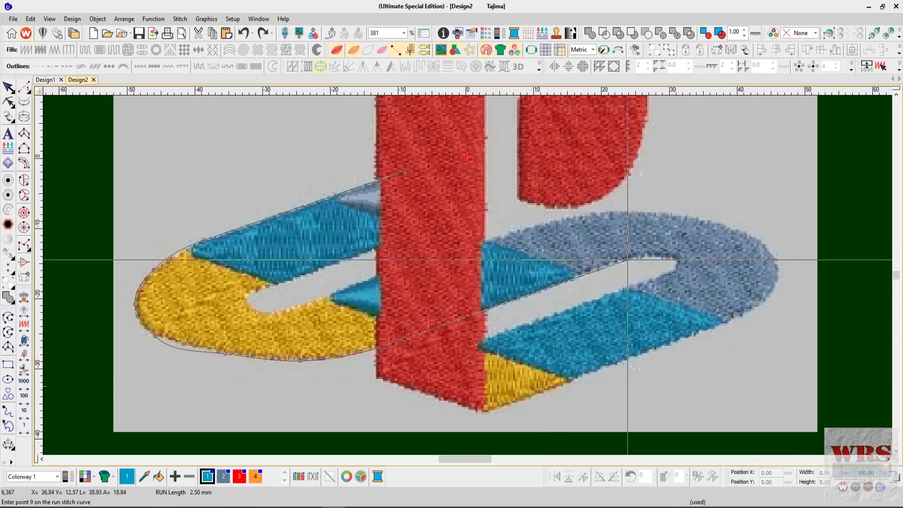
Trace the upper edge, rounded end and lower edge of the slot beside the grey segment back to the red column and finish the Run outline.
{"action": "left_click", "coordinate": [627, 260]}
{"action": "left_click", "coordinate": [671, 257]}
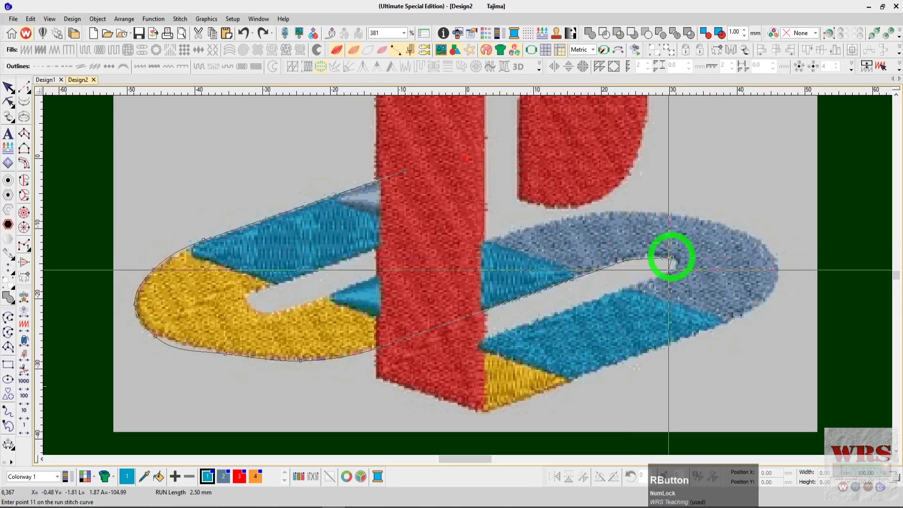
{"action": "left_click", "coordinate": [668, 272]}
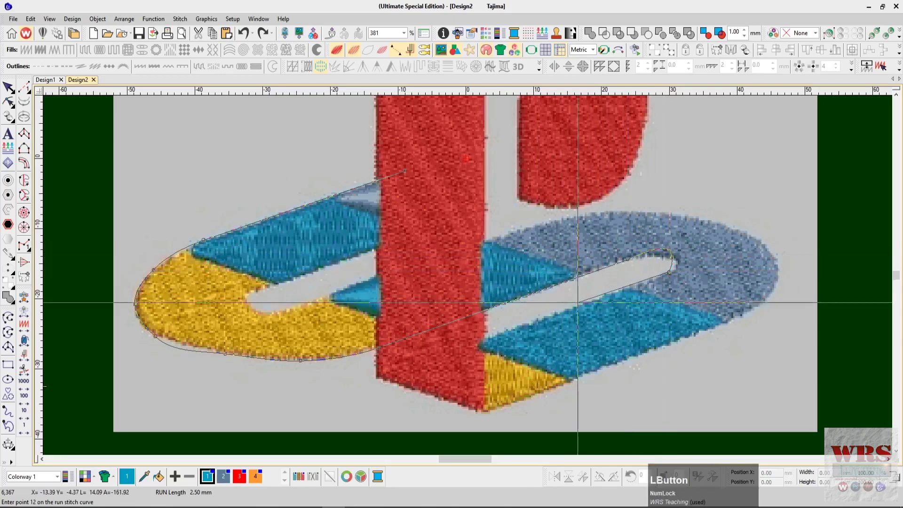
{"action": "left_click", "coordinate": [376, 375]}
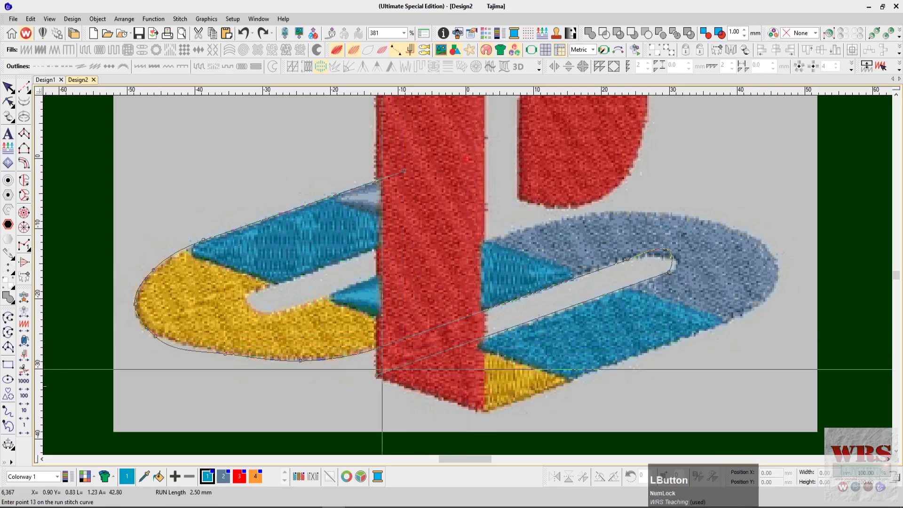
{"action": "key", "text": "Return"}
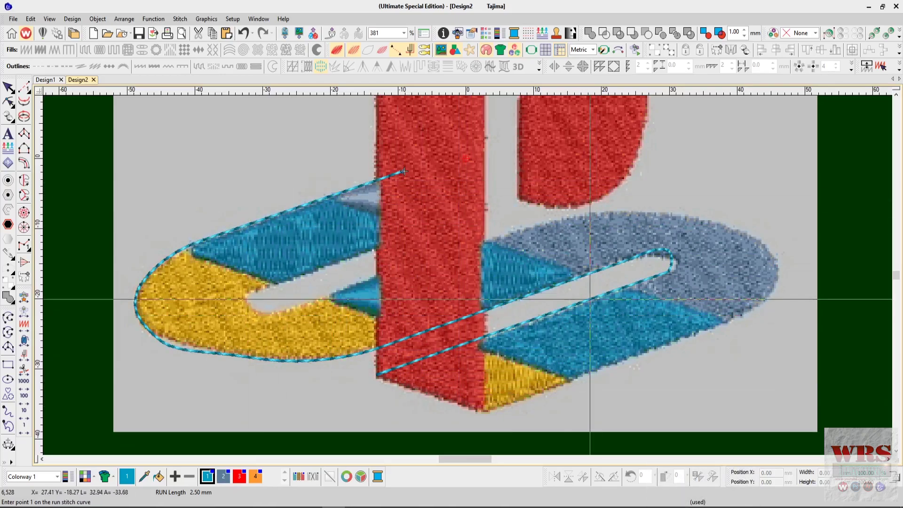
Reshape the Run outline around the yellow end, adjusting and adding curve points so it follows the lower edge of the bitmap.
{"action": "key", "text": "h"}
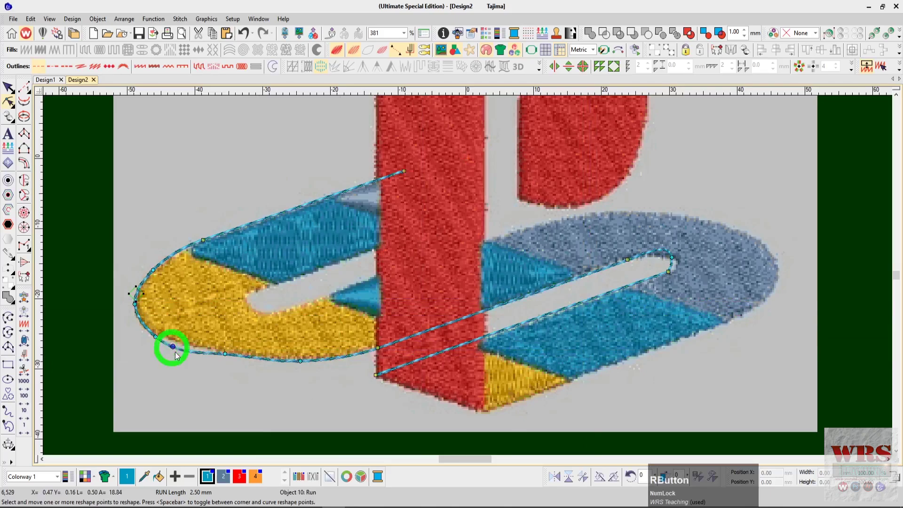
{"action": "left_click", "coordinate": [182, 345]}
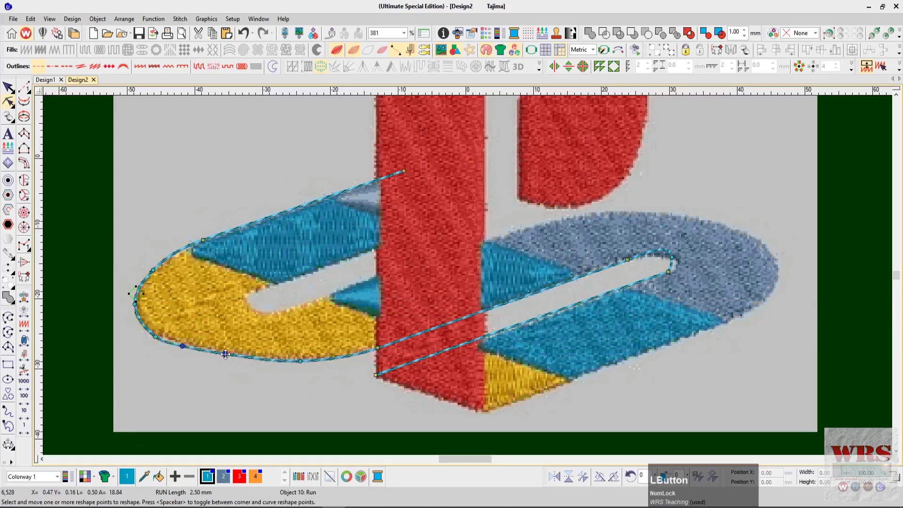
{"action": "left_click", "coordinate": [153, 334]}
{"action": "right_click", "coordinate": [209, 352]}
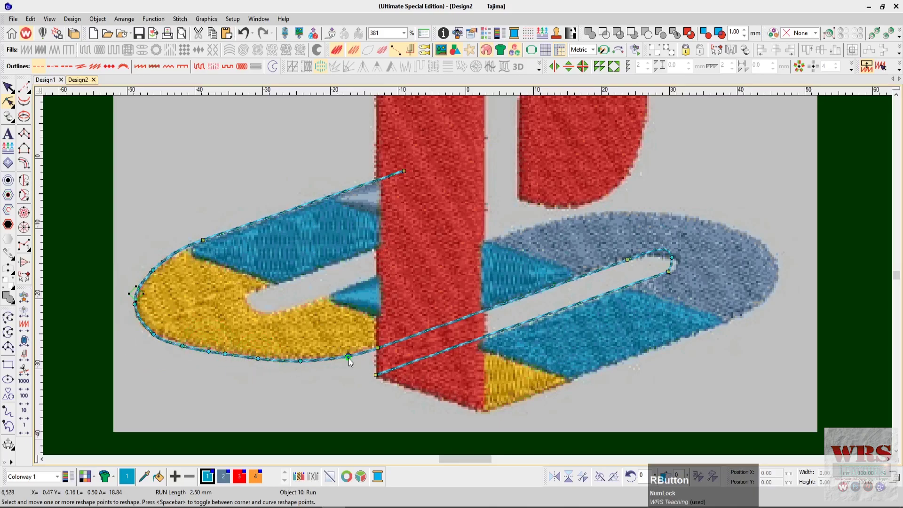
Add a curve point at the slot's rounded end and move it so the Run outline fits the slot.
{"action": "right_click", "coordinate": [671, 257]}
{"action": "scroll", "coordinate": [688, 247], "scroll_direction": "down", "scroll_amount": 2}
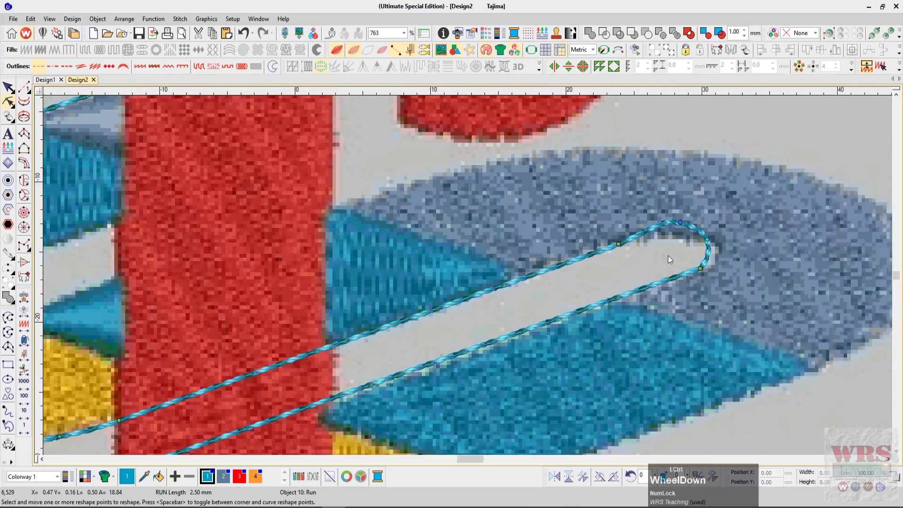
{"action": "left_click_drag", "start_coordinate": [622, 221], "coordinate": [627, 234]}
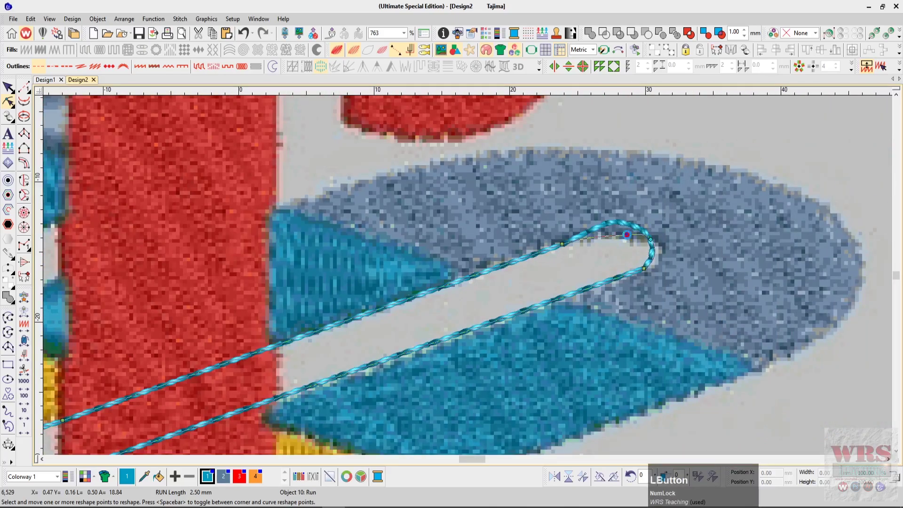
{"action": "scroll", "coordinate": [539, 289], "scroll_direction": "down", "scroll_amount": 2}
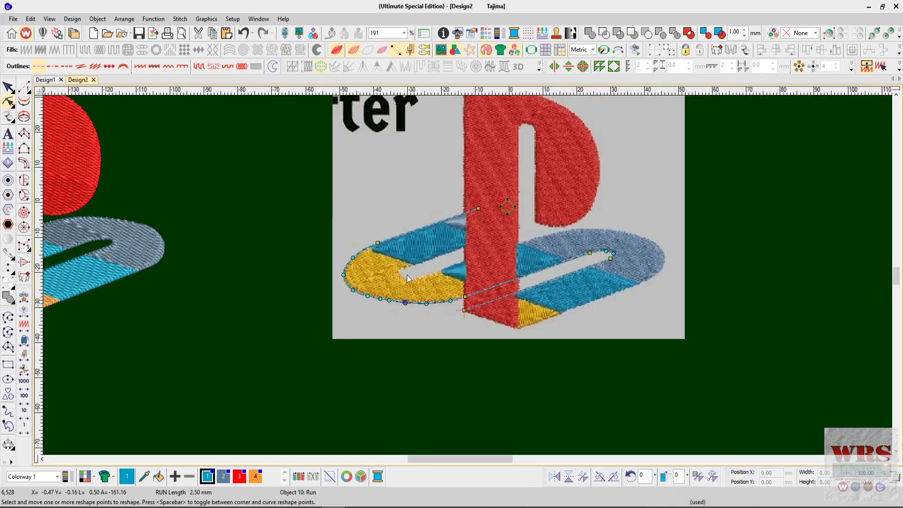
Leave reshaping and hide the reference bitmap to examine the shape of the Run outline on its own.
{"action": "key", "text": "z"}
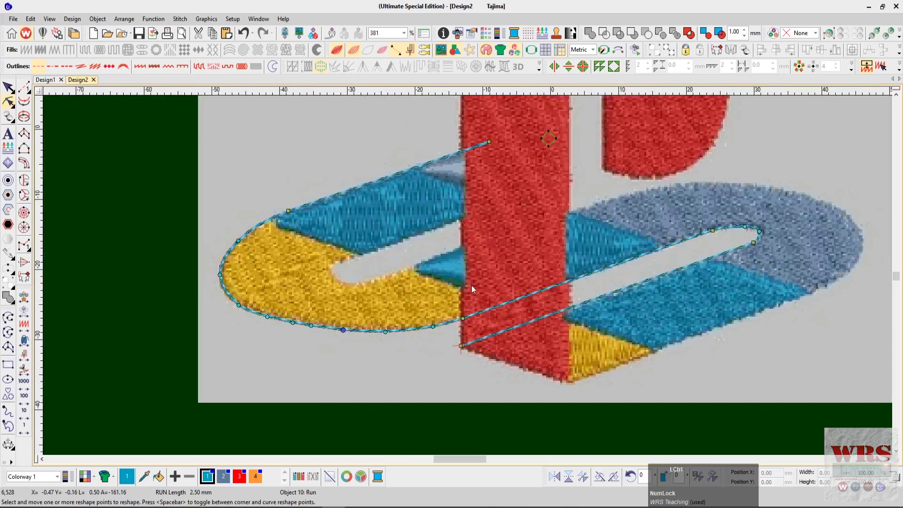
{"action": "scroll", "coordinate": [505, 285], "scroll_direction": "left", "scroll_amount": 2}
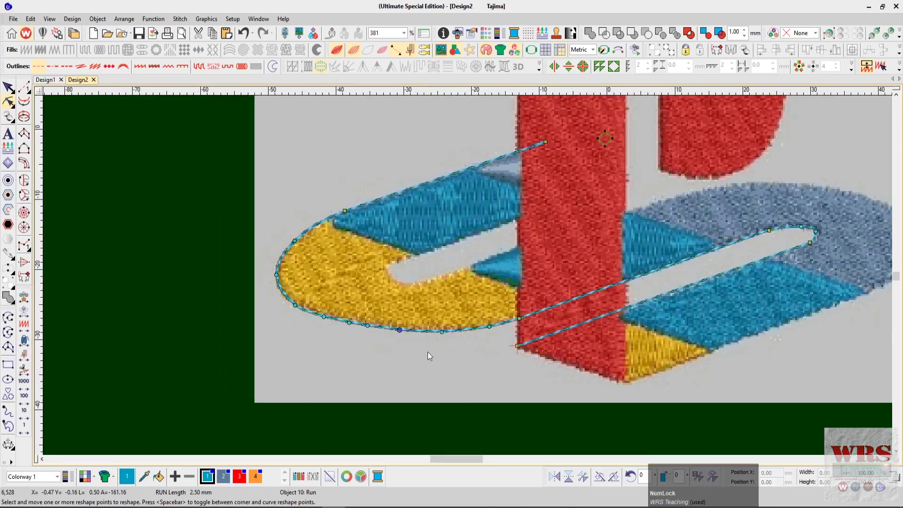
{"action": "left_click", "coordinate": [369, 338]}
{"action": "key", "text": "Escape"}
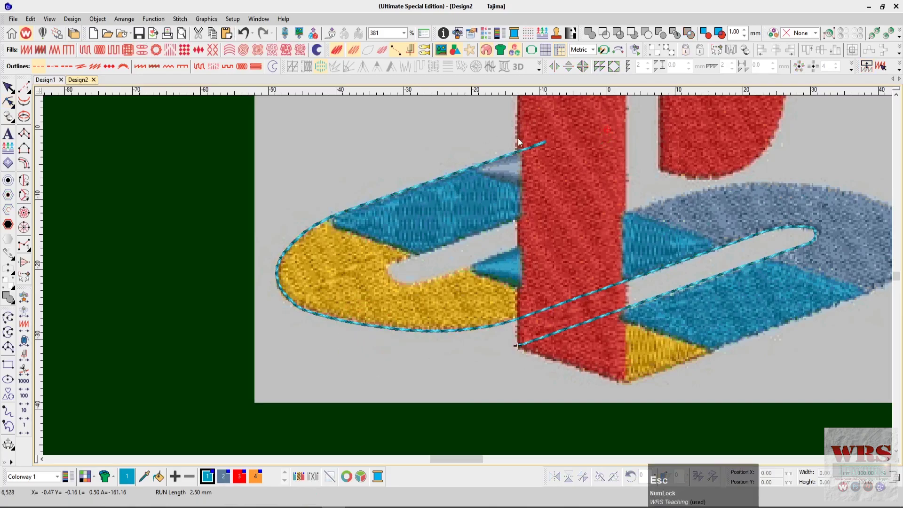
{"action": "key", "text": "d"}
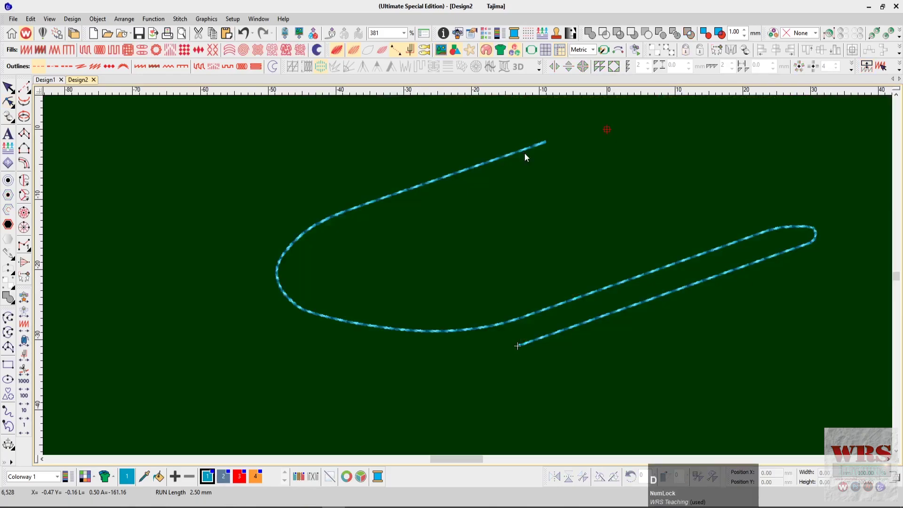
{"action": "key", "text": "shift+z"}
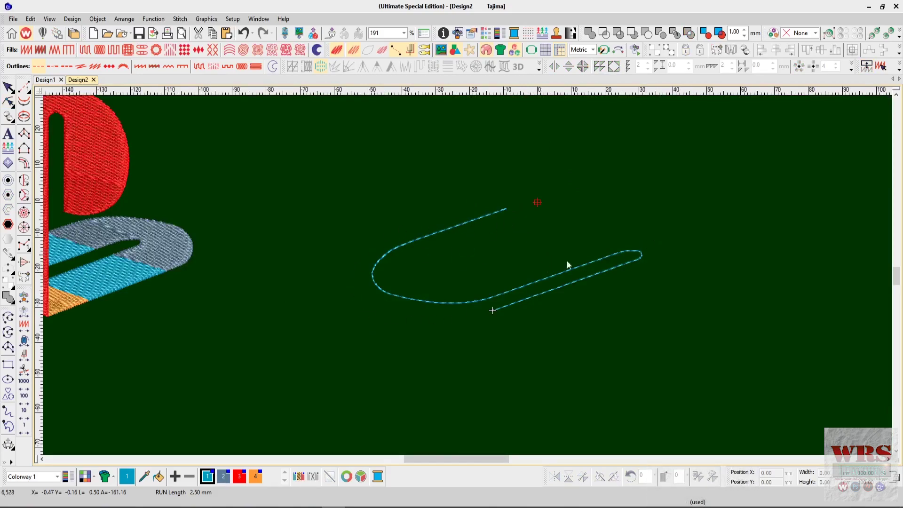
With the bitmap shown again, start a Run outline at the red column's edge, tracing the yellow end's slot along its upper edge and rounded end.
{"action": "key", "text": "d"}
{"action": "scroll", "coordinate": [536, 250], "scroll_direction": "down", "scroll_amount": 1, "text": "ctrl"}
{"action": "key", "text": "z"}
{"action": "key", "text": "shift+z"}
{"action": "key", "text": "shift+n"}
{"action": "key", "text": "q"}
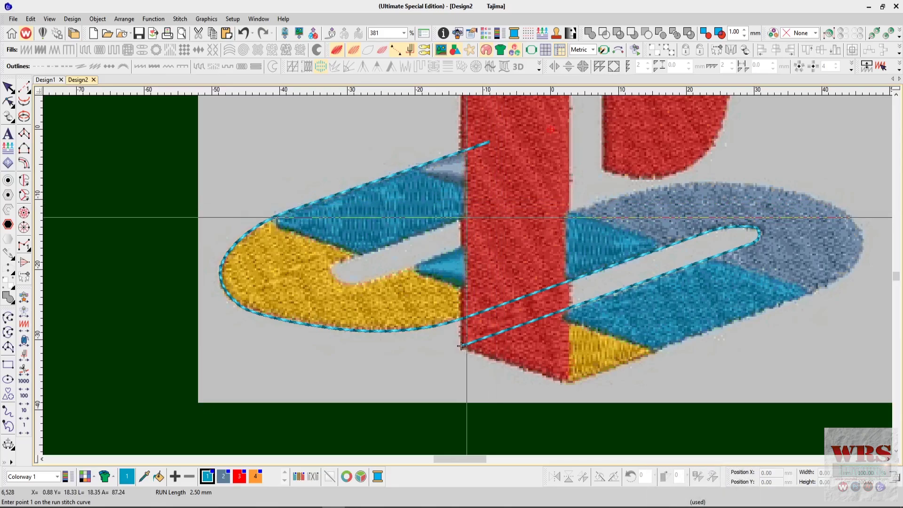
{"action": "left_click", "coordinate": [466, 217]}
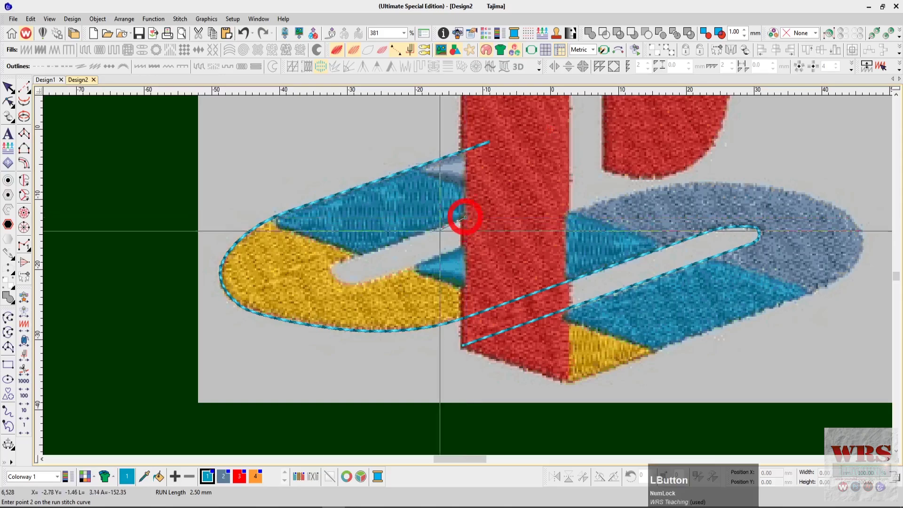
{"action": "left_click", "coordinate": [359, 256]}
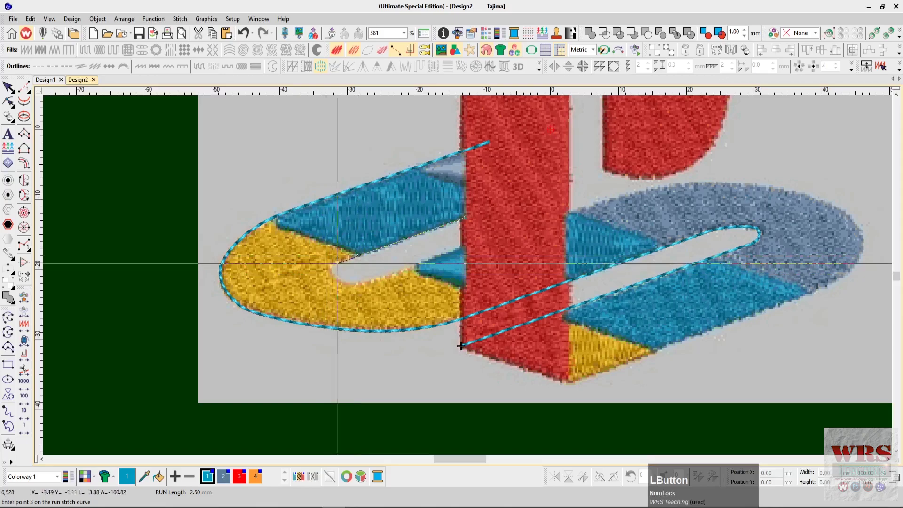
{"action": "right_click", "coordinate": [338, 263]}
{"action": "left_click", "coordinate": [334, 273]}
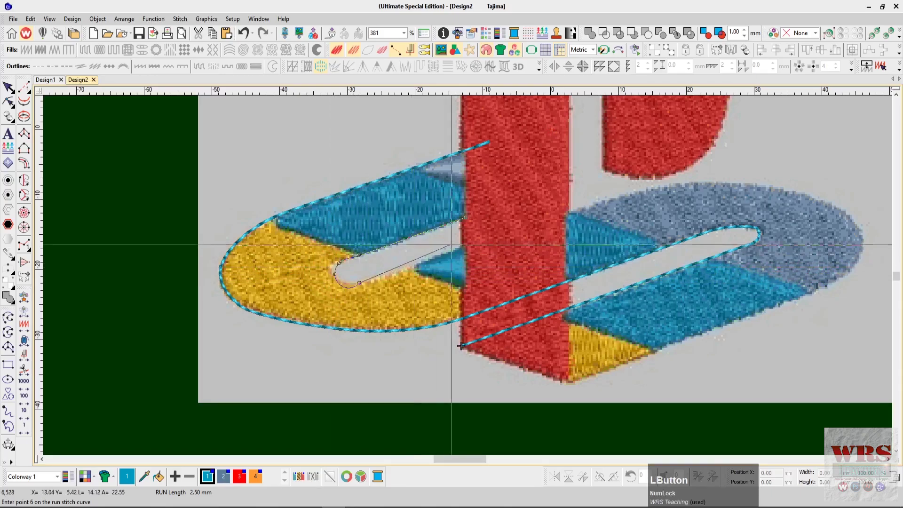
Continue the Run outline straight across the red column to the grey segment and around its rounded end with curve points.
{"action": "left_click", "coordinate": [648, 189]}
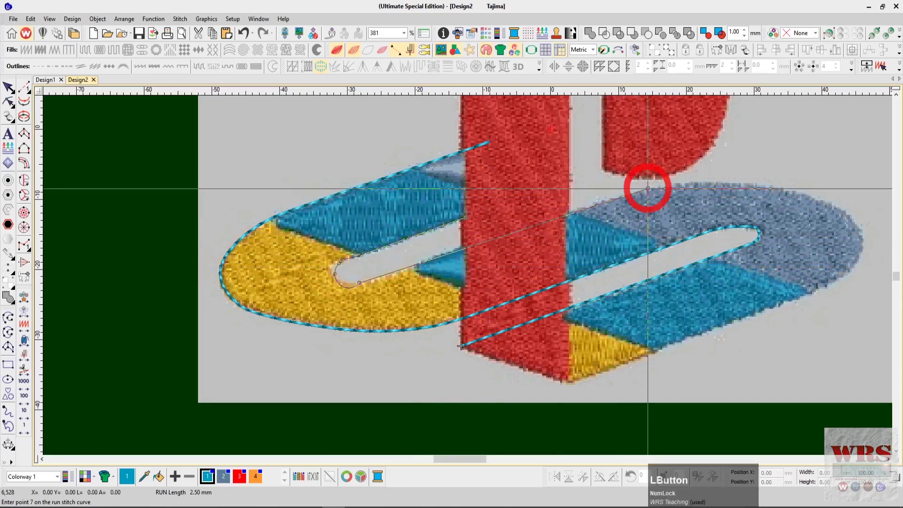
{"action": "right_click", "coordinate": [732, 183]}
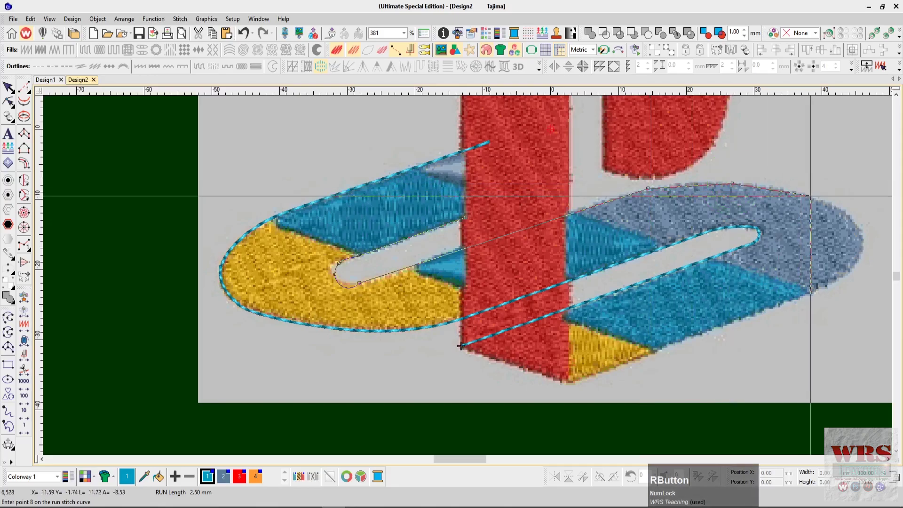
{"action": "right_click", "coordinate": [810, 196]}
{"action": "right_click", "coordinate": [665, 245]}
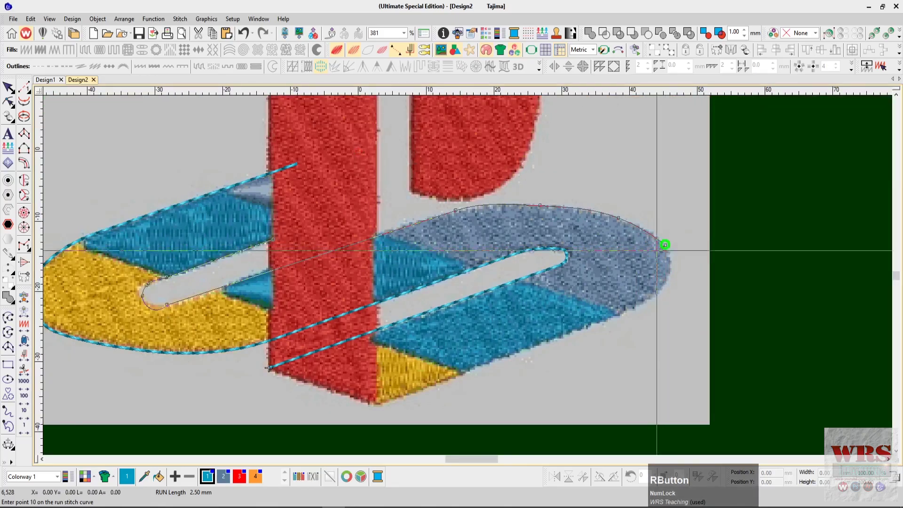
{"action": "right_click", "coordinate": [667, 277]}
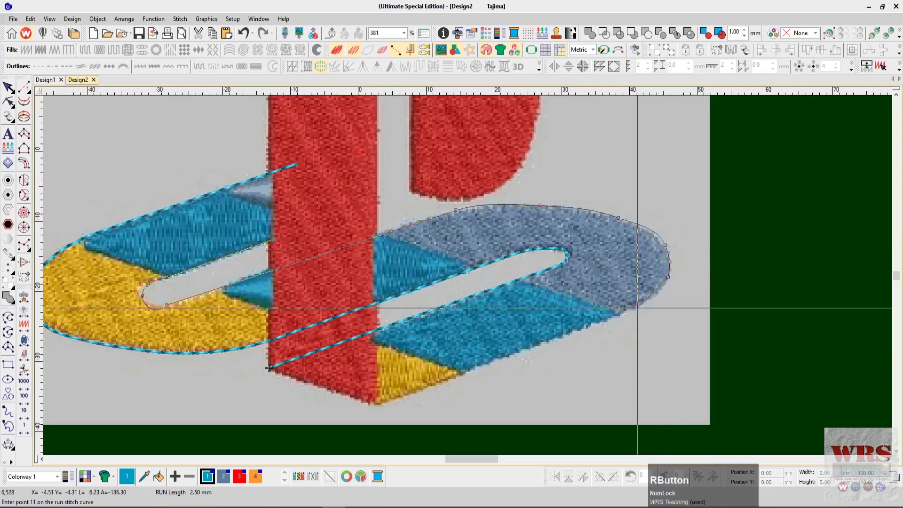
Trace the lower blue and yellow edge to the red column's lowest tip and its lower-left corner, then finish the Run outline.
{"action": "left_click", "coordinate": [618, 313]}
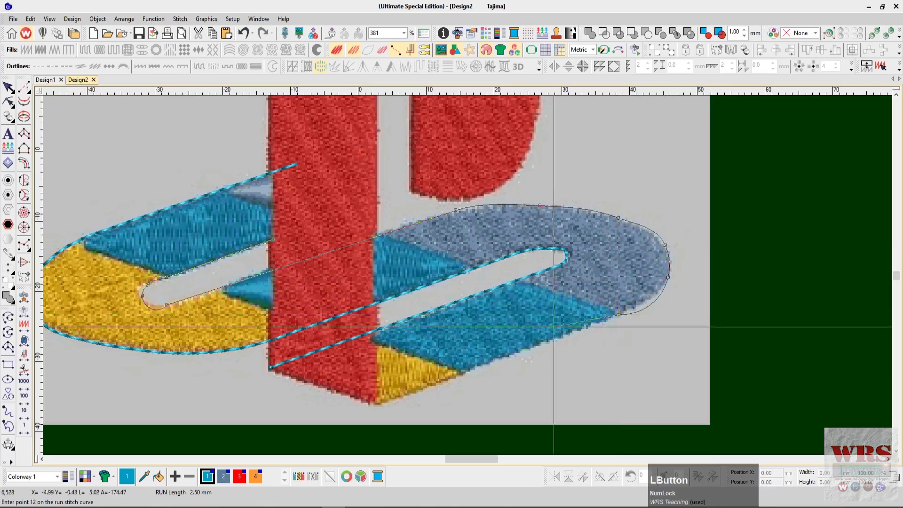
{"action": "left_click", "coordinate": [269, 368]}
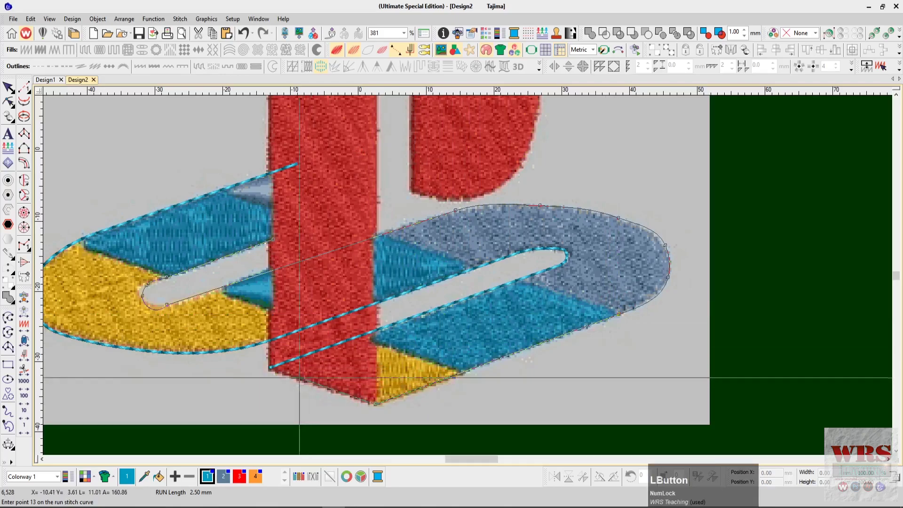
{"action": "left_click", "coordinate": [268, 367]}
{"action": "key", "text": "KP_Enter"}
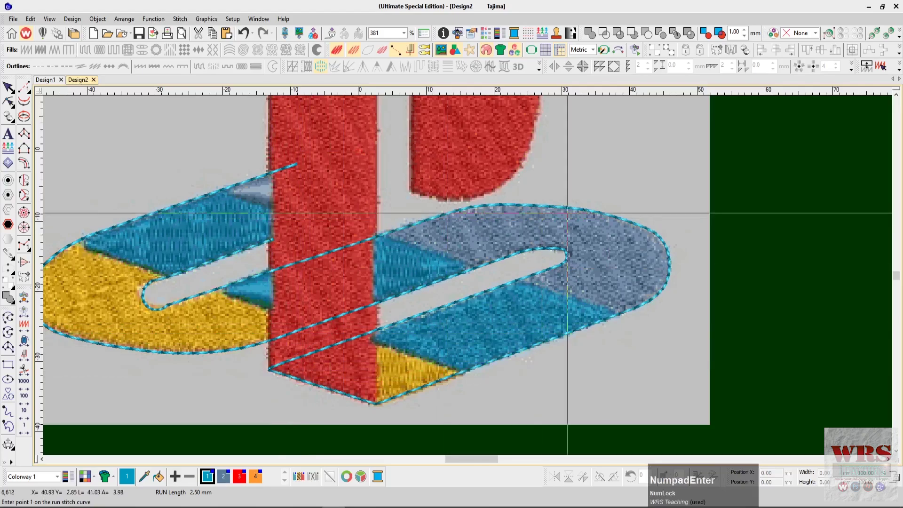
Reshape the Run outline around the grey rounded end, moving its outer curve point inward and adding one on the upper edge.
{"action": "key", "text": "h"}
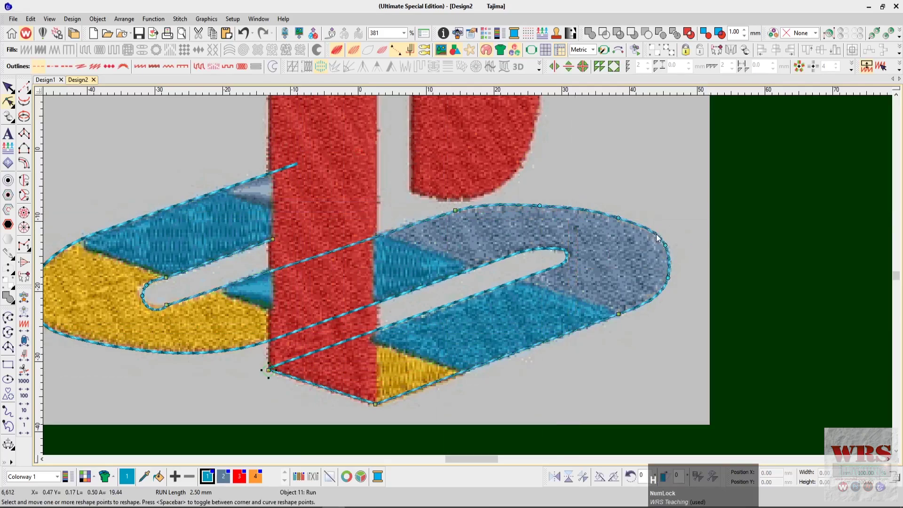
{"action": "left_click", "coordinate": [663, 246]}
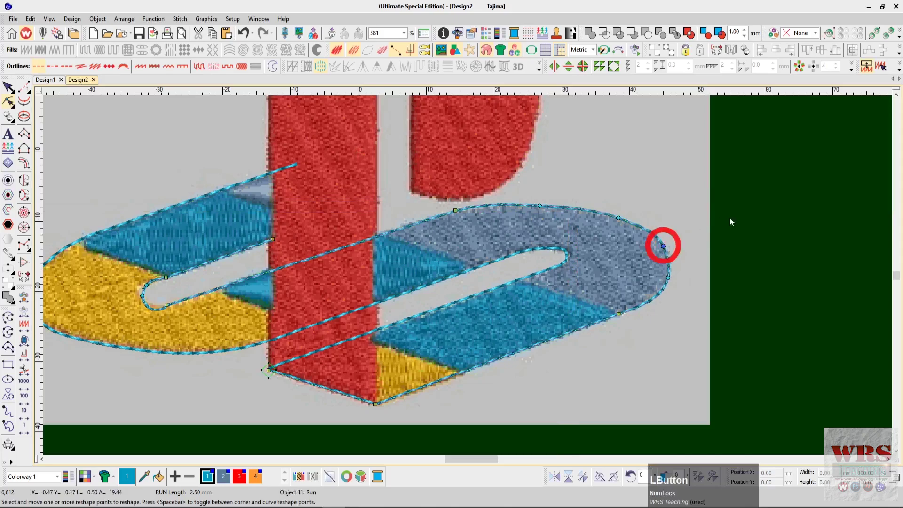
{"action": "left_click", "coordinate": [485, 205]}
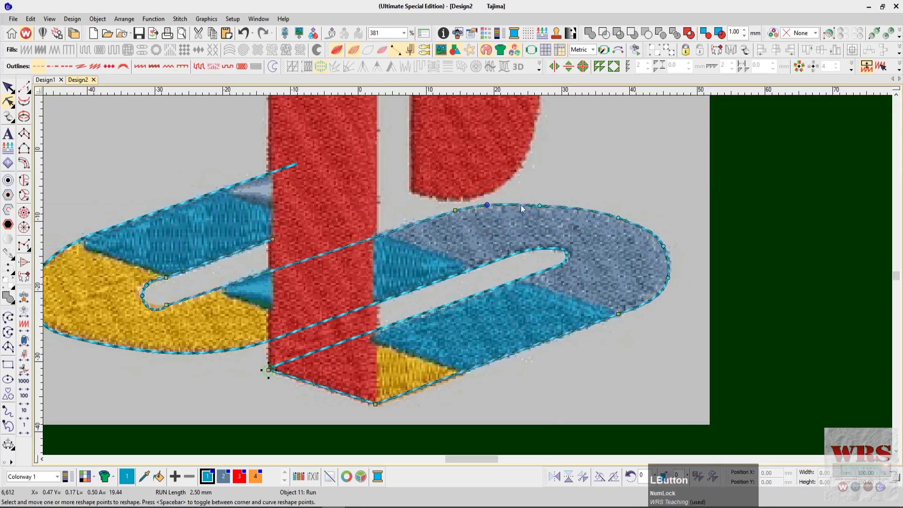
Add and move curve points at the rounded end of the slot in the yellow segment so the Run outline fits it.
{"action": "scroll", "coordinate": [531, 212], "scroll_direction": "down", "scroll_amount": 3}
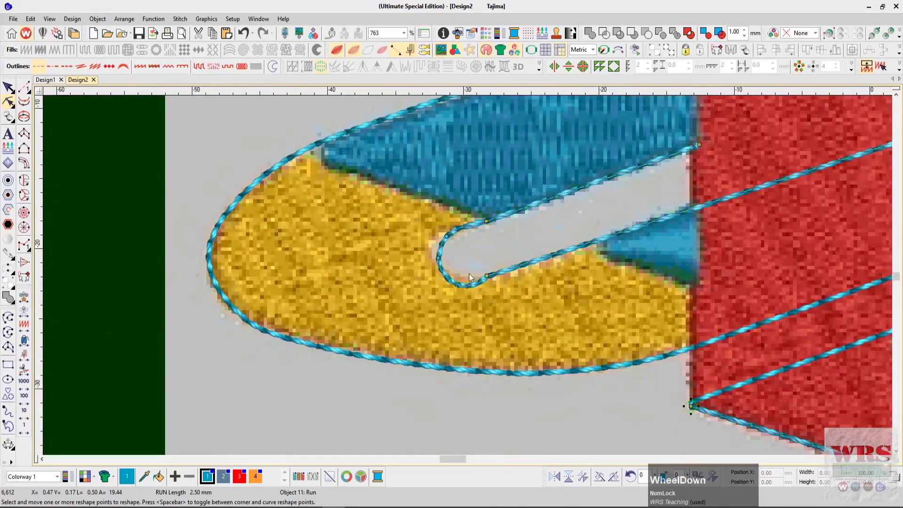
{"action": "right_click", "coordinate": [452, 281]}
{"action": "left_click_drag", "start_coordinate": [453, 281], "coordinate": [453, 271]}
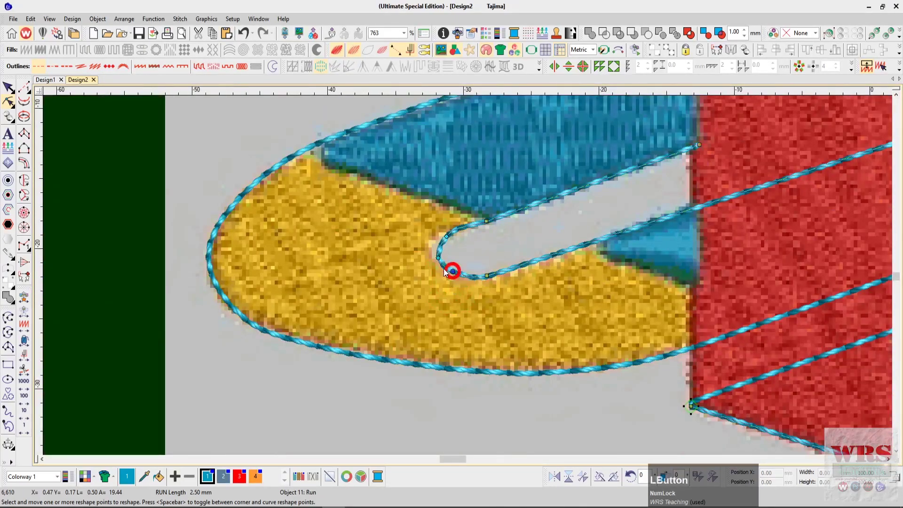
{"action": "left_click", "coordinate": [453, 234]}
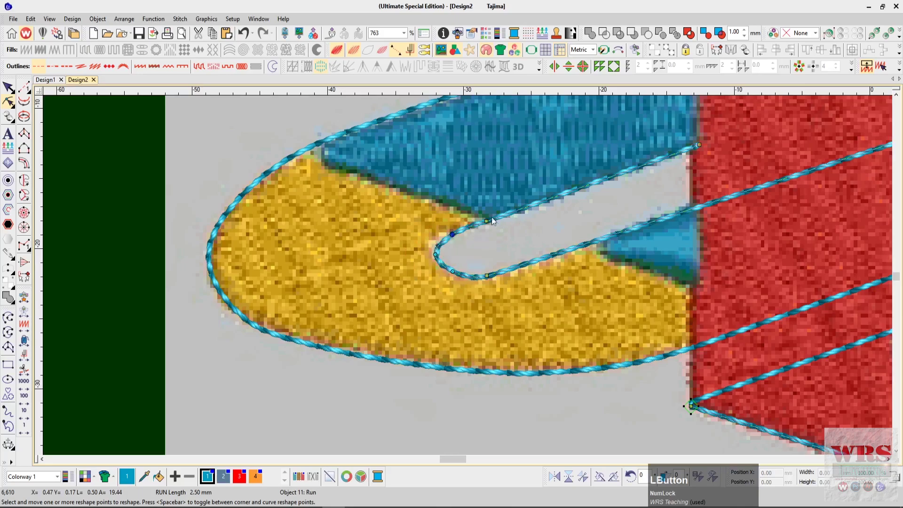
Hide the reference bitmap and examine both Run outlines together.
{"action": "key", "text": "z"}
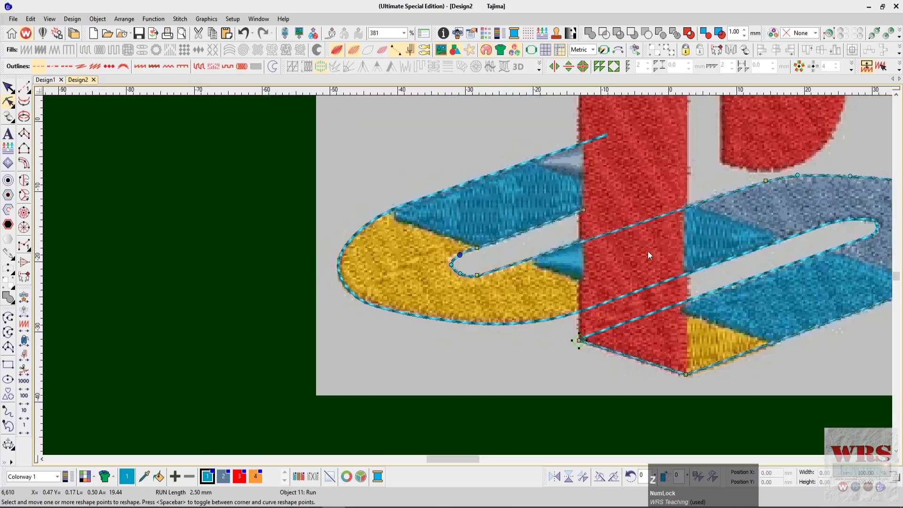
{"action": "key", "text": "d"}
{"action": "key", "text": "z"}
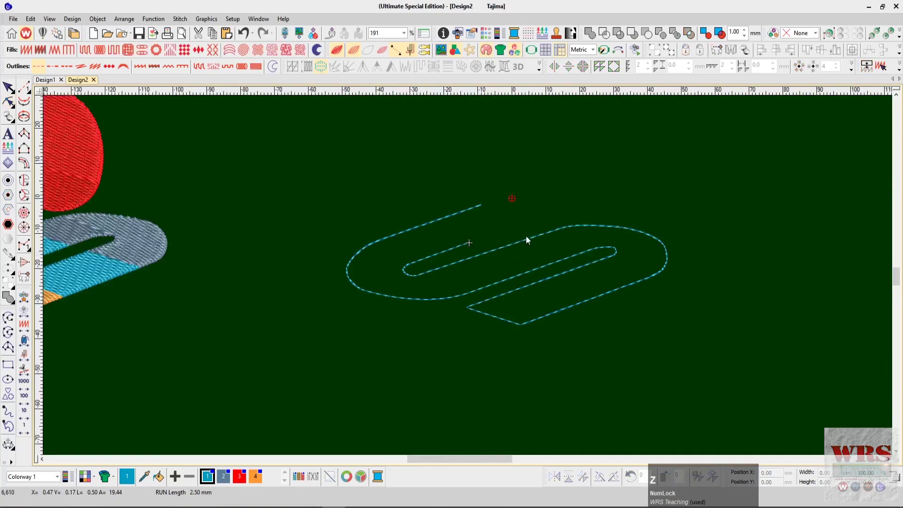
With the bitmap visible, reshape the slot's Run outline by moving its open end point slightly into the red column.
{"action": "key", "text": "n"}
{"action": "key", "text": "d"}
{"action": "key", "text": "z"}
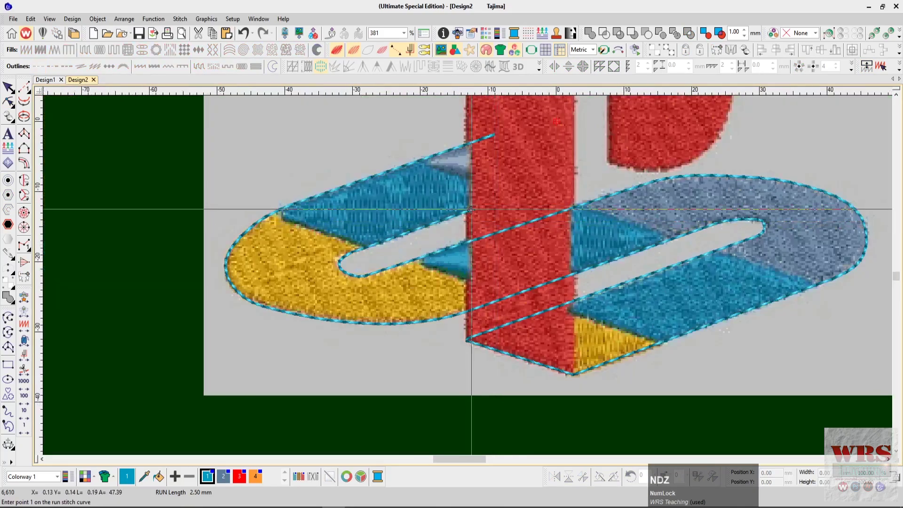
{"action": "scroll", "coordinate": [470, 210], "scroll_direction": "up", "scroll_amount": 1}
{"action": "key", "text": "Escape"}
{"action": "left_click", "coordinate": [469, 263]}
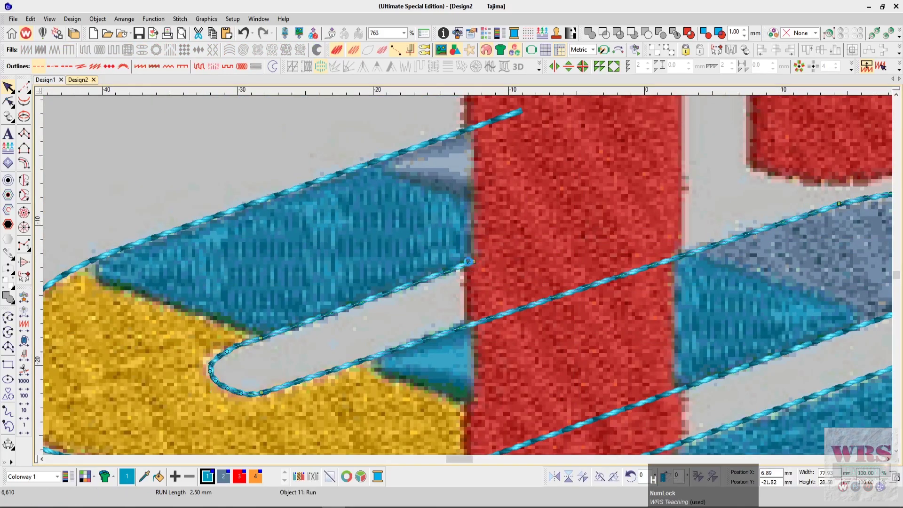
{"action": "key", "text": "h"}
{"action": "left_click_drag", "start_coordinate": [485, 256], "coordinate": [505, 252]}
Draw a Run line inside the red column that joins the open end of the upper outline to the slot outline's end.
{"action": "key", "text": "n"}
{"action": "left_click", "coordinate": [520, 112]}
{"action": "left_click", "coordinate": [481, 331]}
{"action": "left_click", "coordinate": [494, 191]}
{"action": "key", "text": "Return"}
{"action": "scroll", "coordinate": [513, 281], "scroll_direction": "down", "scroll_amount": 2}
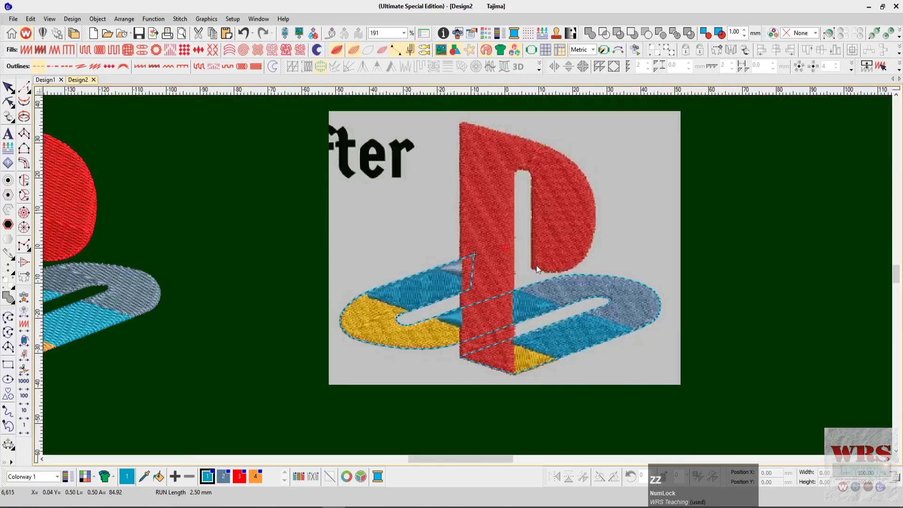
{"action": "key", "text": "d"}
{"action": "key", "text": "d"}
Choose red colour 3 and start a vertical Run outline from the column's lower-left corner up to the top of the letter P.
{"action": "key", "text": "n"}
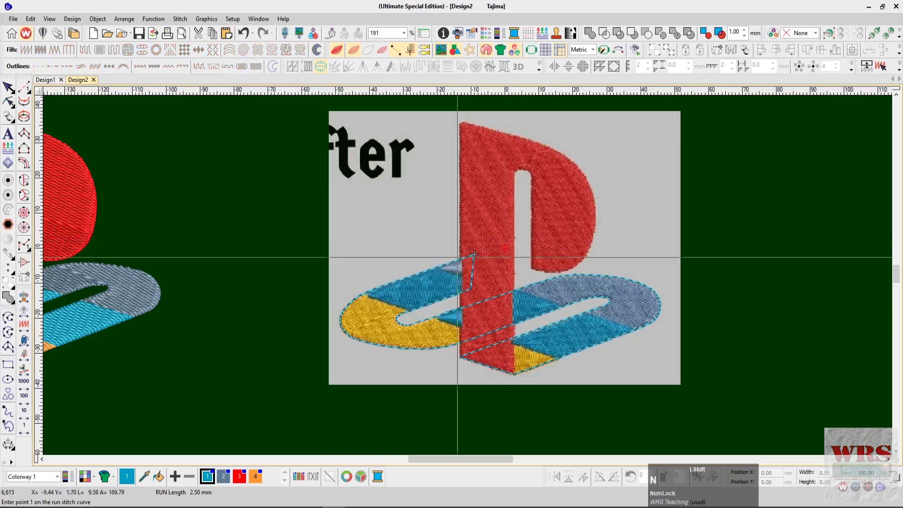
{"action": "left_click", "coordinate": [258, 474]}
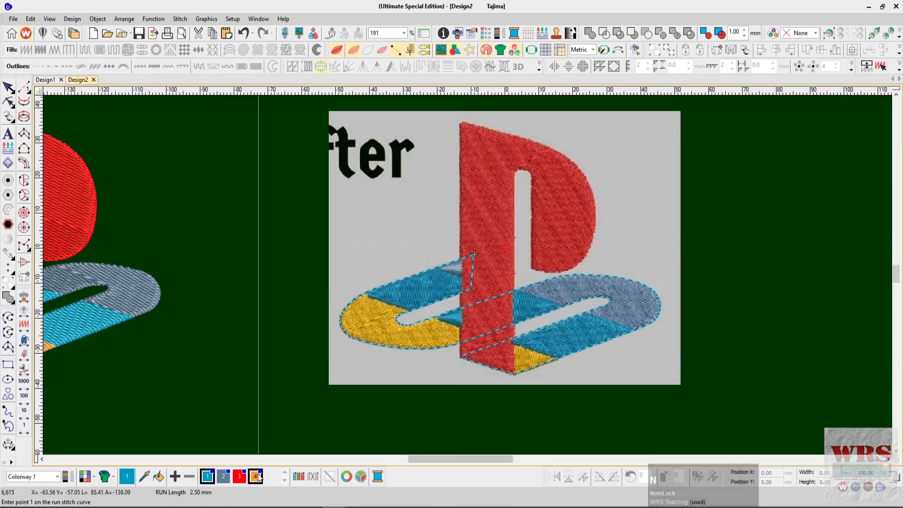
{"action": "left_click", "coordinate": [240, 477]}
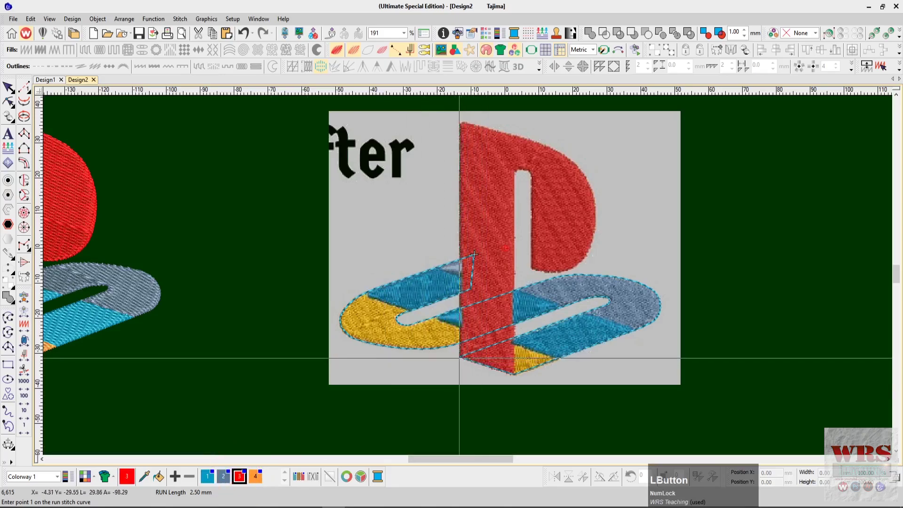
{"action": "left_click", "coordinate": [460, 357], "text": "ctrl"}
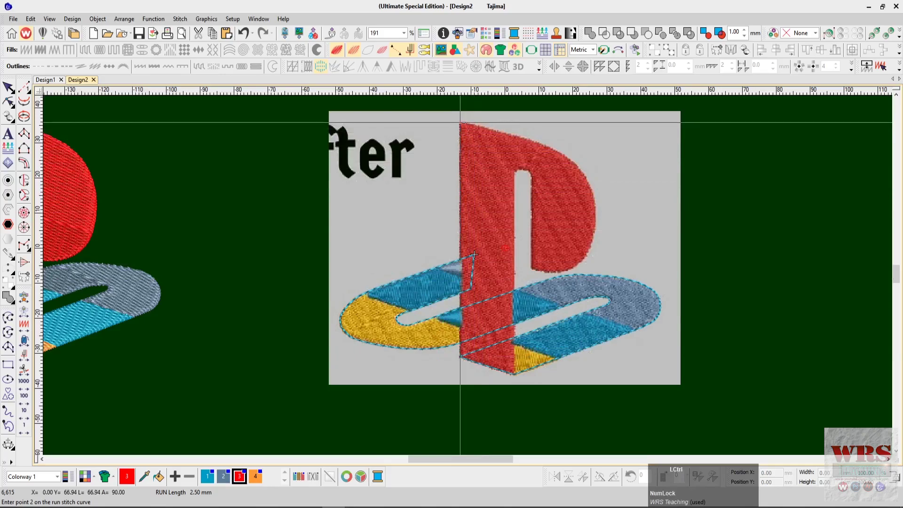
{"action": "left_click", "coordinate": [460, 122], "text": "ctrl"}
Continue the red Run outline around the P's upper-left corner and along its sloping top edge.
{"action": "scroll", "coordinate": [474, 255], "scroll_direction": "up", "scroll_amount": 1}
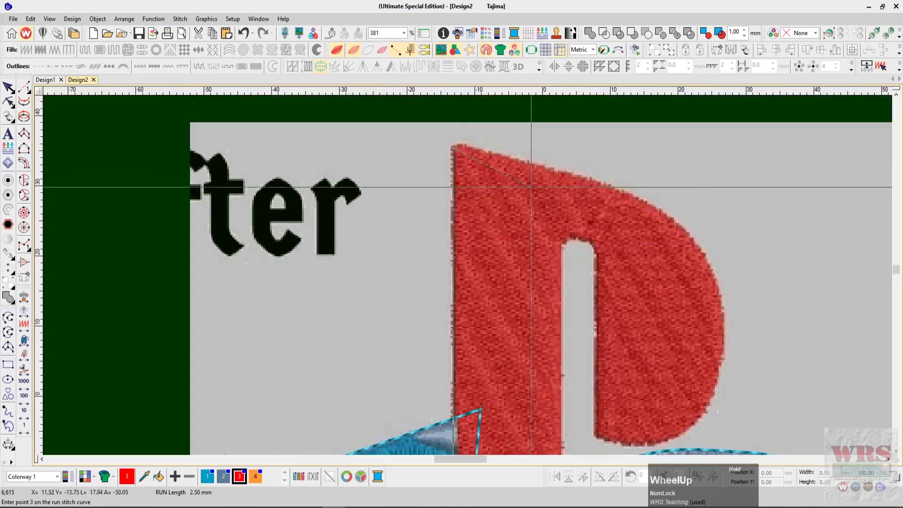
{"action": "scroll", "coordinate": [480, 350], "scroll_direction": "up", "scroll_amount": 1}
{"action": "left_click", "coordinate": [451, 131]}
{"action": "key", "text": "z"}
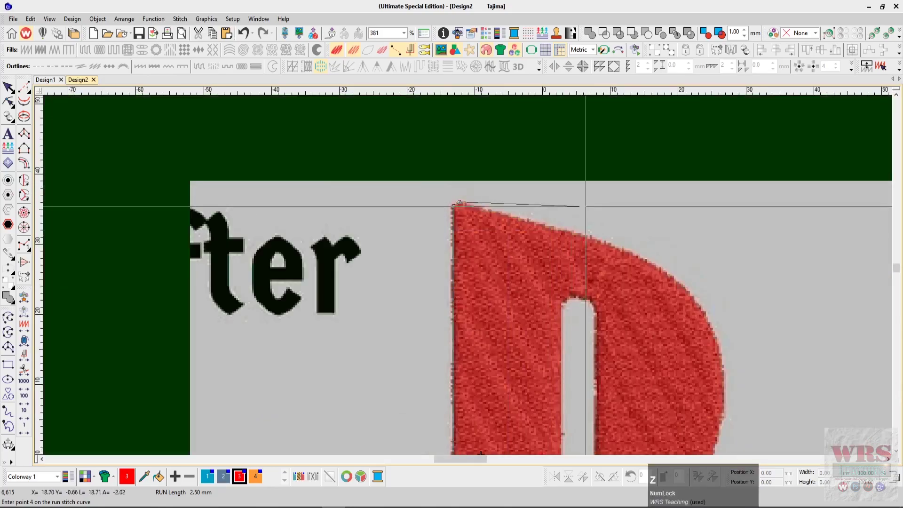
{"action": "scroll", "coordinate": [585, 206], "scroll_direction": "down", "scroll_amount": 1}
{"action": "right_click", "coordinate": [557, 168]}
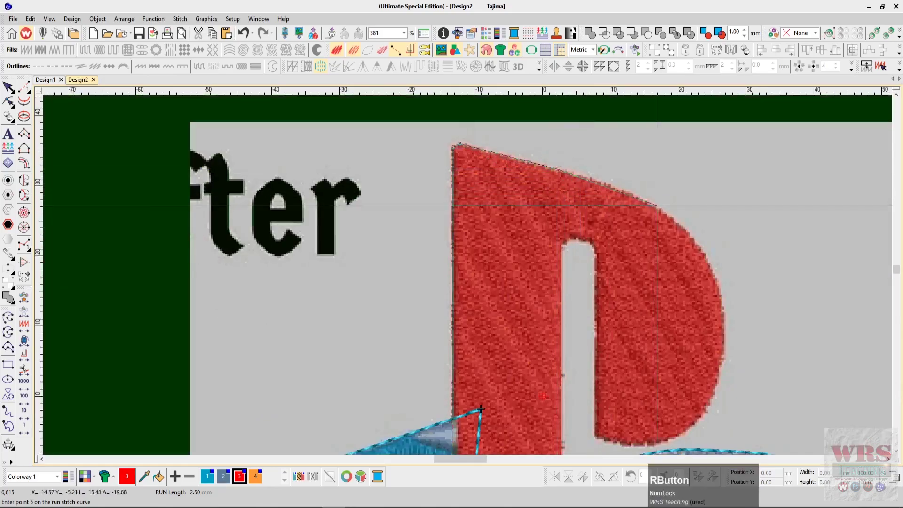
{"action": "left_click", "coordinate": [655, 204]}
Trace the P's rounded bowl with curve points, ending with a corner point at the bowl's lower-left corner.
{"action": "scroll", "coordinate": [655, 204], "scroll_direction": "down", "scroll_amount": 1}
{"action": "right_click", "coordinate": [705, 192]}
{"action": "scroll", "coordinate": [705, 193], "scroll_direction": "down", "scroll_amount": 1}
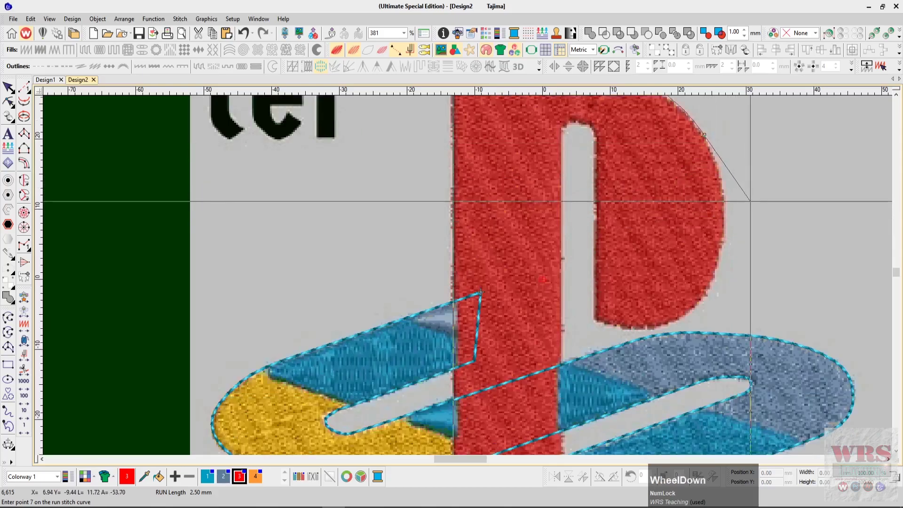
{"action": "right_click", "coordinate": [723, 214]}
{"action": "scroll", "coordinate": [722, 213], "scroll_direction": "down", "scroll_amount": 2}
{"action": "right_click", "coordinate": [704, 180]}
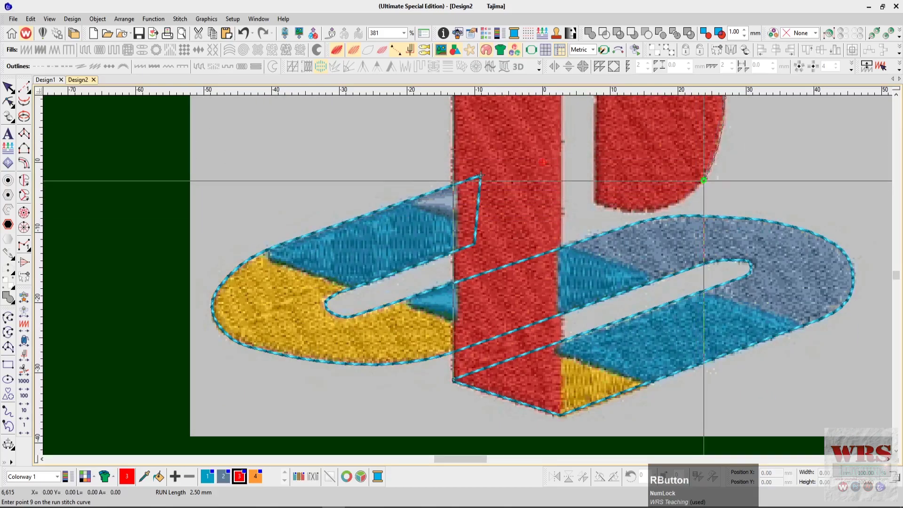
{"action": "right_click", "coordinate": [649, 211]}
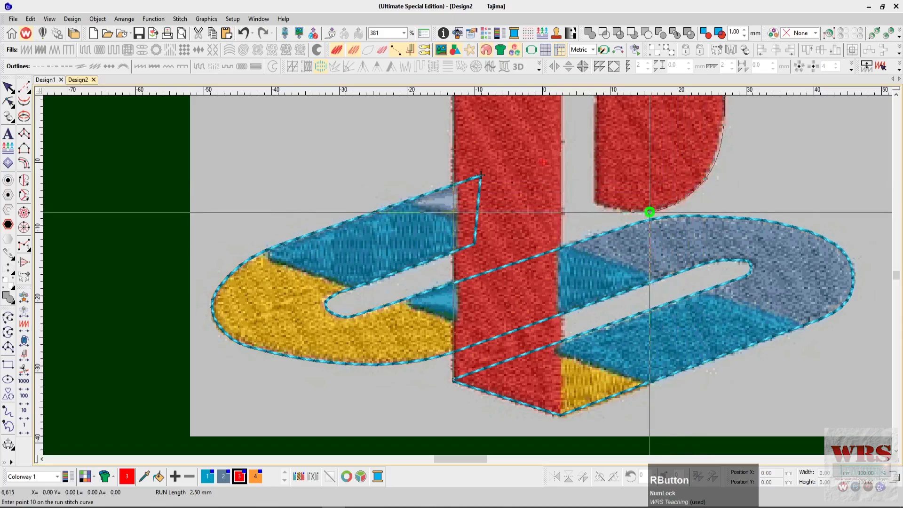
{"action": "left_click", "coordinate": [595, 205]}
Trace the bowl's straight inner edge upward and around the rounded top of the P's narrow opening.
{"action": "scroll", "coordinate": [596, 203], "scroll_direction": "up", "scroll_amount": 2}
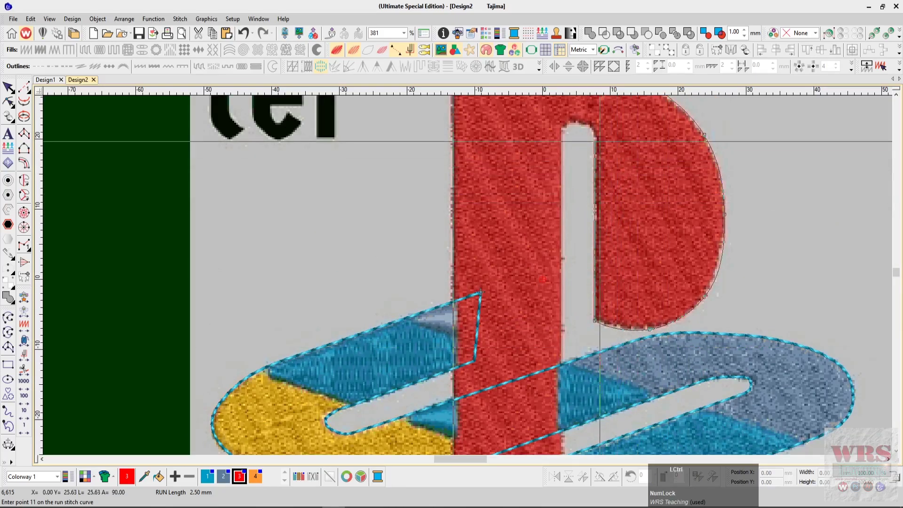
{"action": "left_click", "coordinate": [595, 135]}
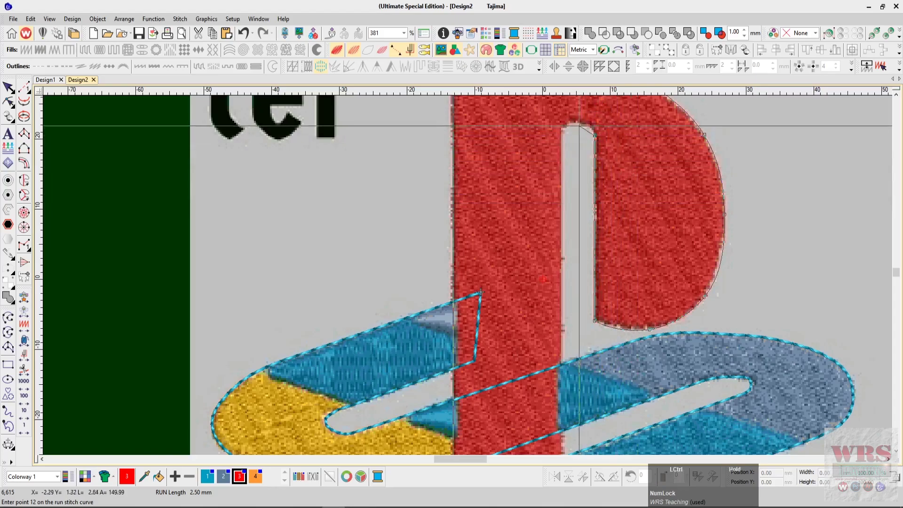
{"action": "right_click", "coordinate": [576, 122], "text": "ctrl"}
{"action": "left_click", "coordinate": [562, 131], "text": "ctrl"}
Extend the outline down the column's right edge to its lowest corner and close the red Run outline.
{"action": "scroll", "coordinate": [561, 169], "scroll_direction": "down", "scroll_amount": 1}
{"action": "scroll", "coordinate": [561, 171], "scroll_direction": "down", "scroll_amount": 2}
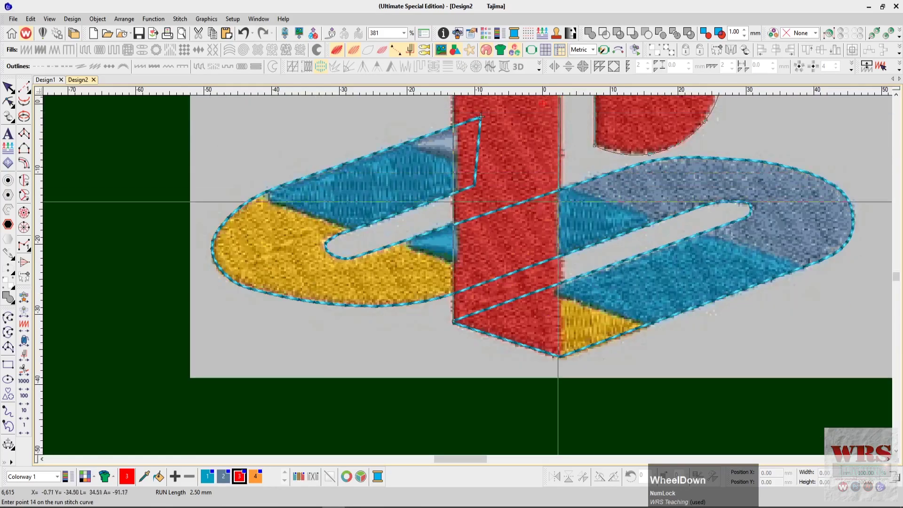
{"action": "left_click", "coordinate": [561, 357], "text": "ctrl"}
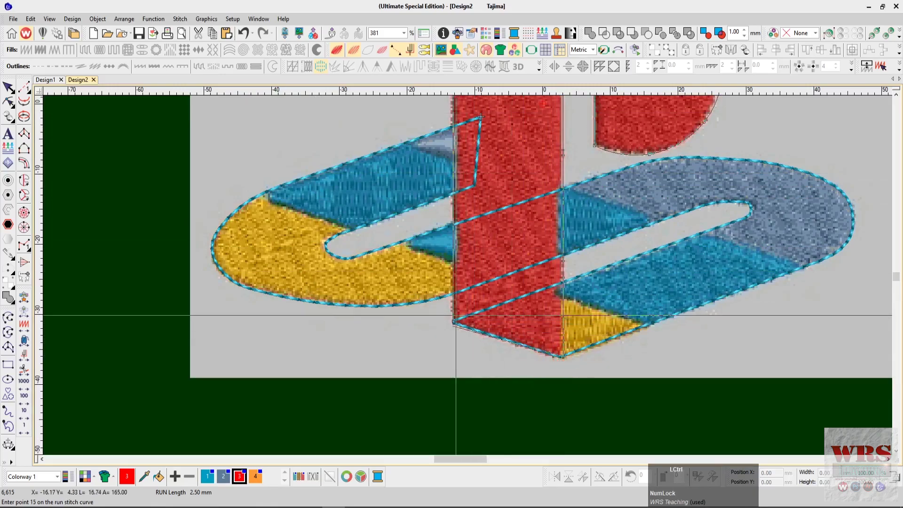
{"action": "key", "text": "Return"}
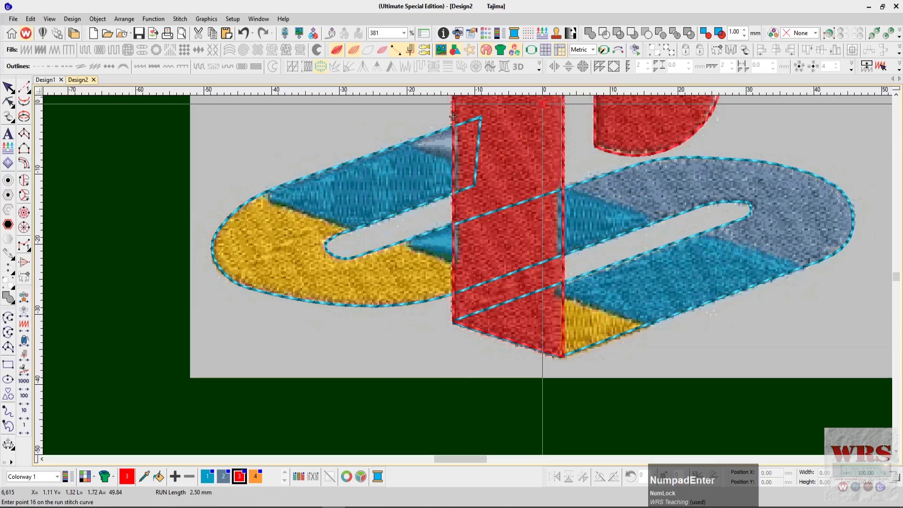
Hide the bitmap and nudge the red outline's two lower corner points slightly down onto the blue base outline.
{"action": "key", "text": "d"}
{"action": "scroll", "coordinate": [250, 223], "scroll_direction": "up", "scroll_amount": 1}
{"action": "scroll", "coordinate": [250, 223], "scroll_direction": "down", "scroll_amount": 2}
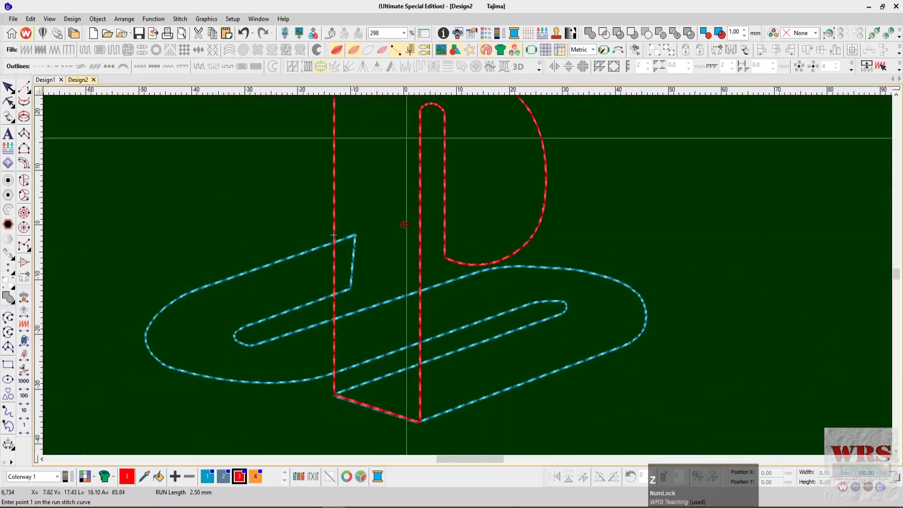
{"action": "key", "text": "Escape"}
{"action": "scroll", "coordinate": [450, 284], "scroll_direction": "down", "scroll_amount": 2}
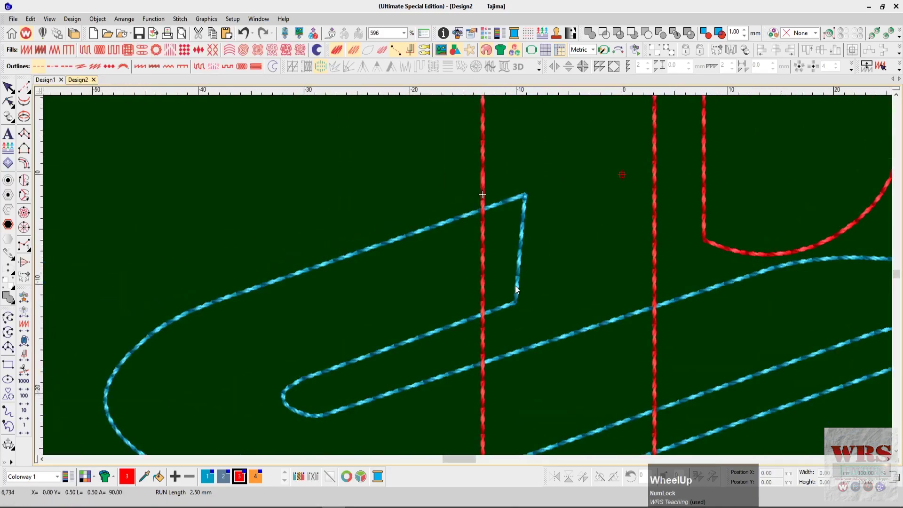
{"action": "scroll", "coordinate": [648, 400], "scroll_direction": "down", "scroll_amount": 1}
{"action": "left_click", "coordinate": [653, 323]}
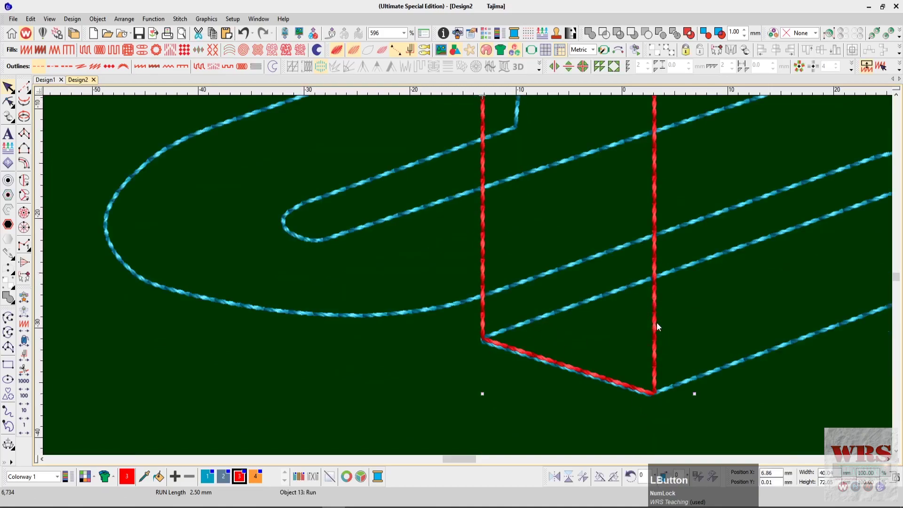
{"action": "left_click", "coordinate": [654, 319]}
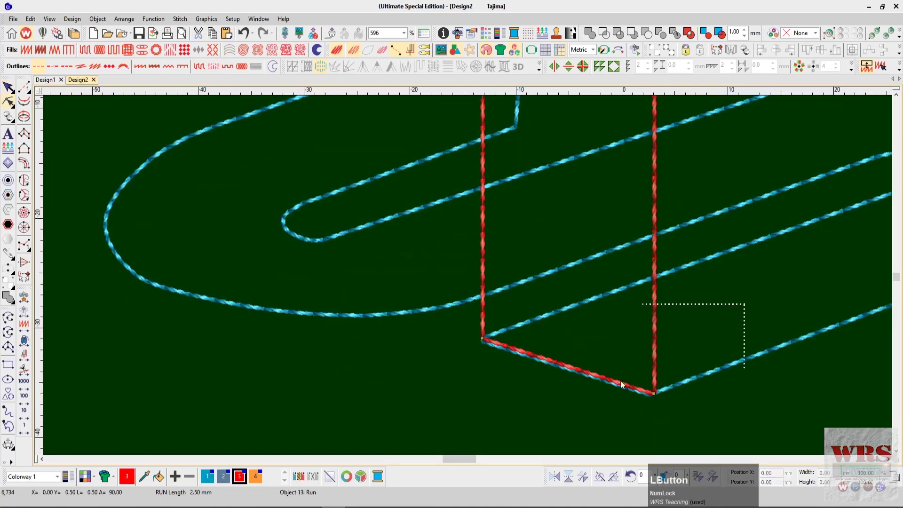
{"action": "left_click_drag", "start_coordinate": [430, 428], "coordinate": [428, 428]}
{"action": "key", "text": "Down"}
{"action": "key", "text": "Down"}
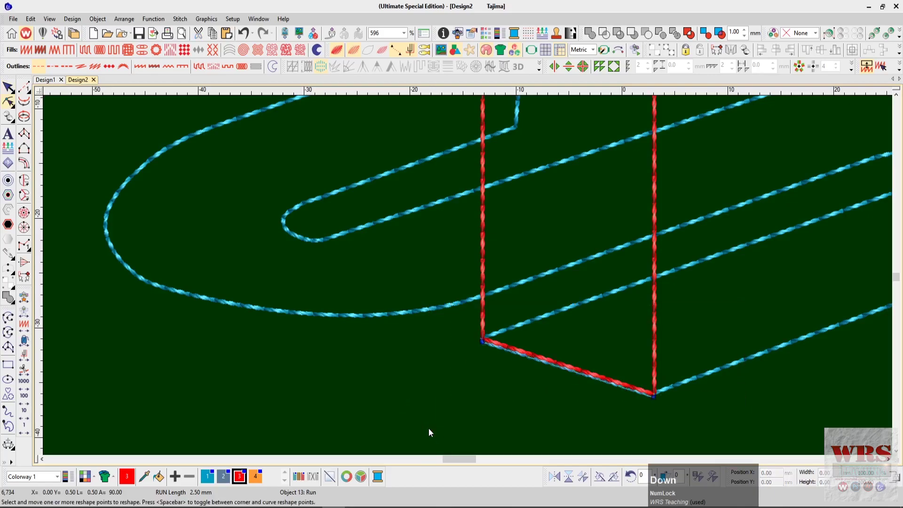
{"action": "key", "text": "Up"}
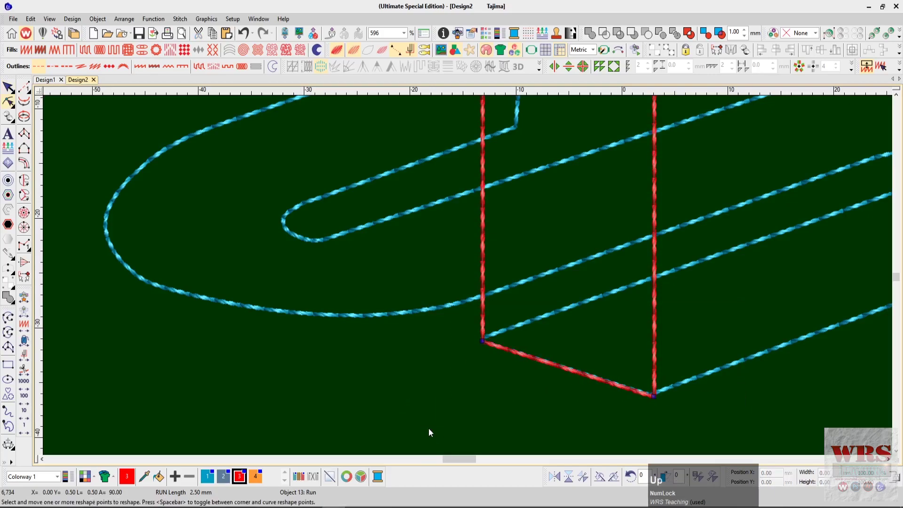
{"action": "key", "text": "Escape"}
Examine the red and blue outlines from top to base, comparing them with the reference bitmap shown and hidden.
{"action": "scroll", "coordinate": [389, 427], "scroll_direction": "up", "scroll_amount": 1}
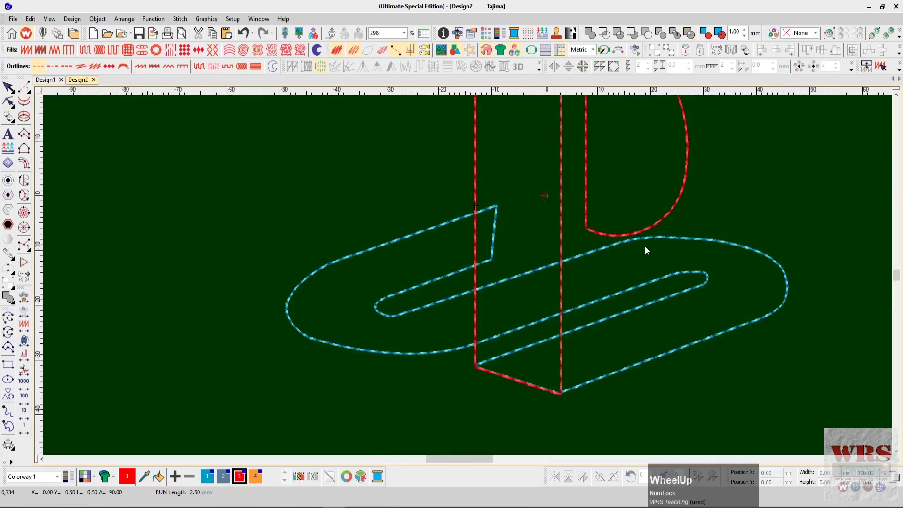
{"action": "scroll", "coordinate": [569, 232], "scroll_direction": "up", "scroll_amount": 2}
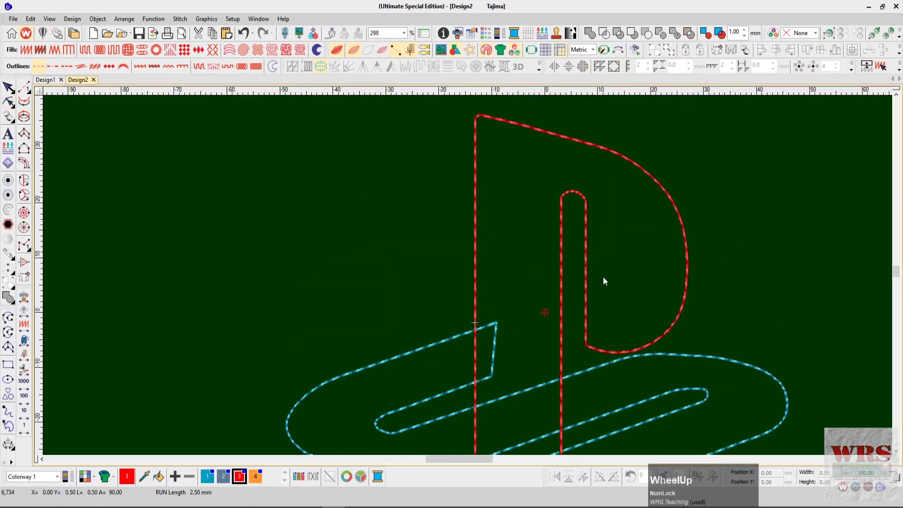
{"action": "scroll", "coordinate": [636, 286], "scroll_direction": "down", "scroll_amount": 2}
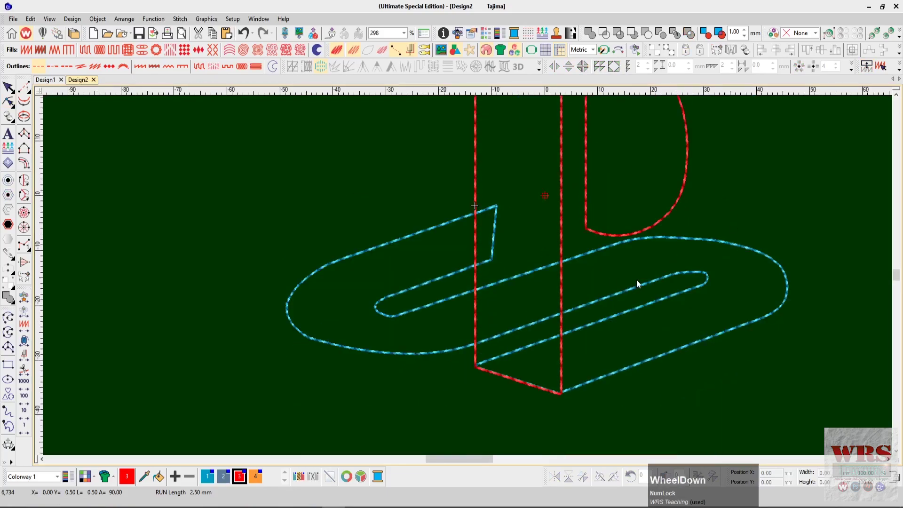
{"action": "key", "text": "z"}
{"action": "key", "text": "Escape"}
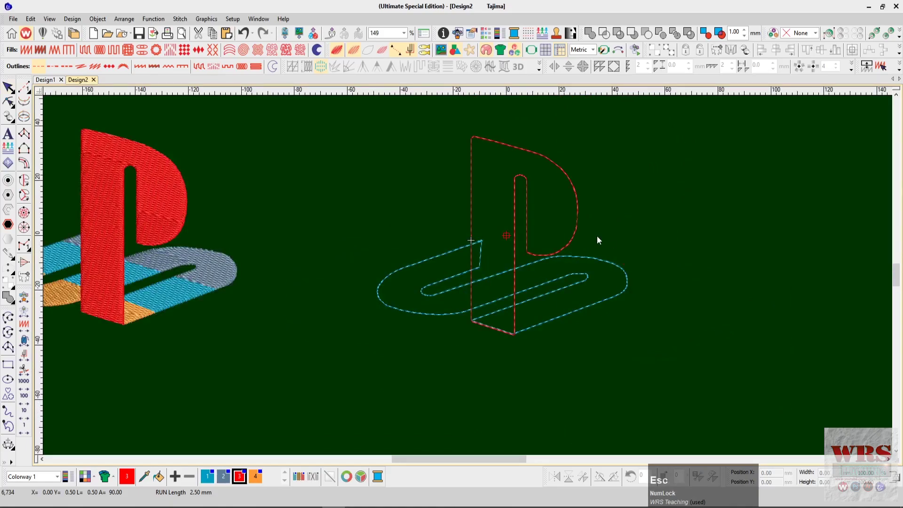
{"action": "key", "text": "d"}
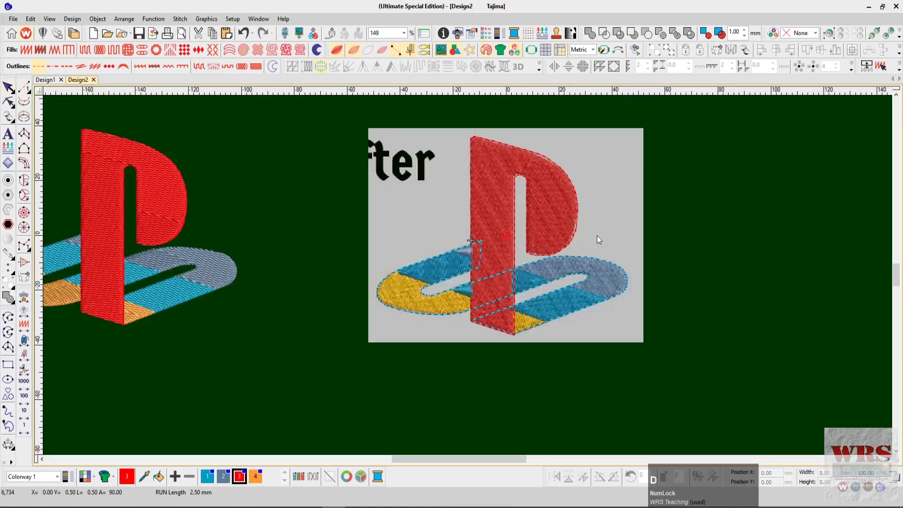
{"action": "key", "text": "d"}
{"action": "key", "text": "z"}
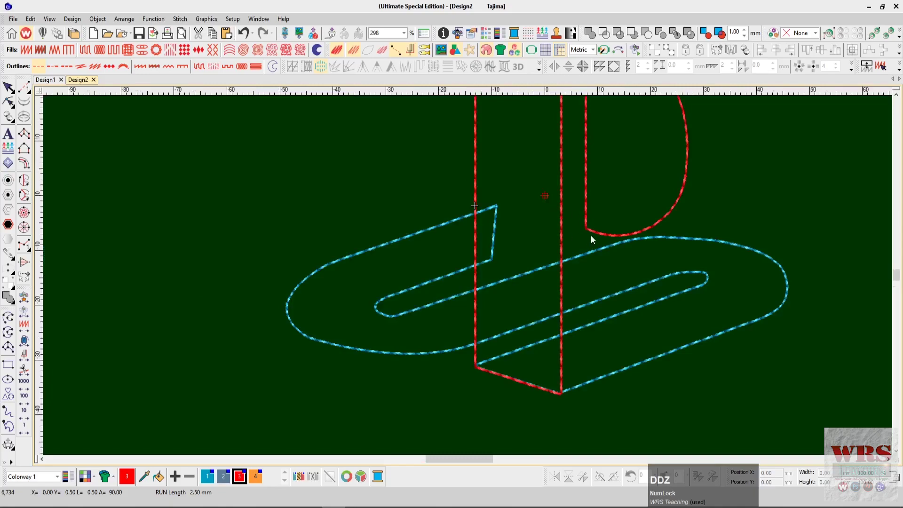
{"action": "scroll", "coordinate": [565, 246], "scroll_direction": "up", "scroll_amount": 1}
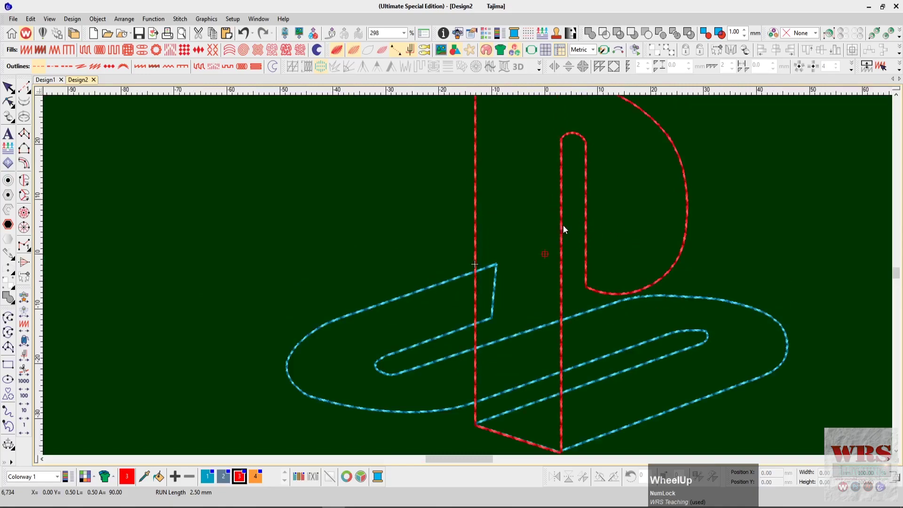
{"action": "key", "text": "shift+z"}
Move the P outline and blue base segments apart to inspect them as separate objects, and undo the moves.
{"action": "left_click_drag", "start_coordinate": [526, 216], "coordinate": [712, 209]}
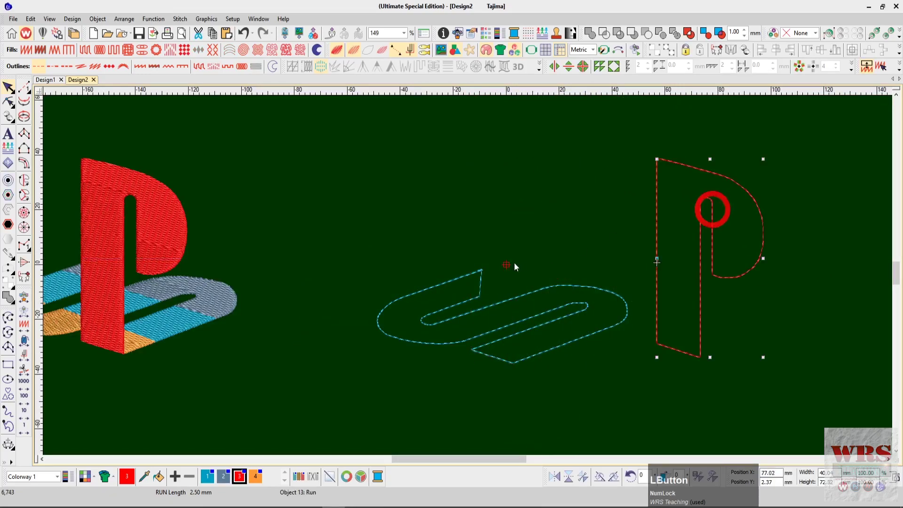
{"action": "left_click_drag", "start_coordinate": [481, 280], "coordinate": [535, 263]}
{"action": "left_click_drag", "start_coordinate": [539, 294], "coordinate": [562, 360]}
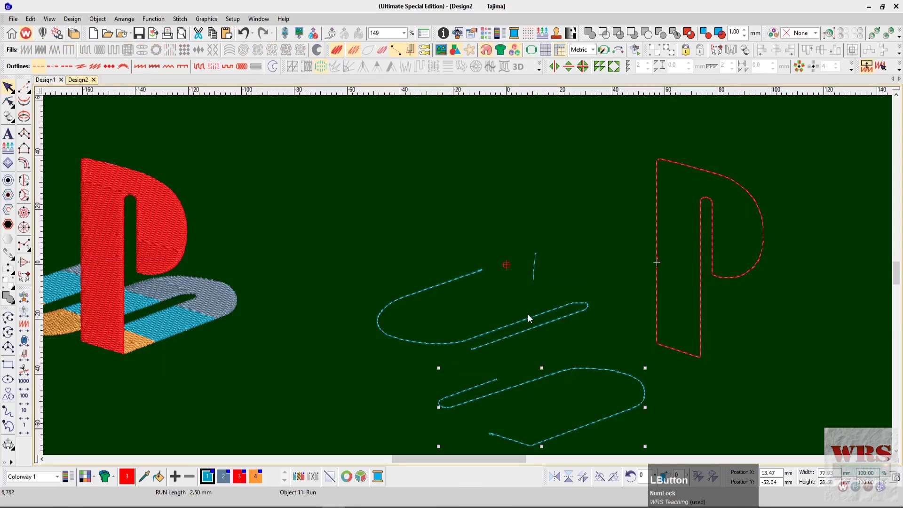
{"action": "key", "text": "ctrl+z"}
{"action": "key", "text": "ctrl+z"}
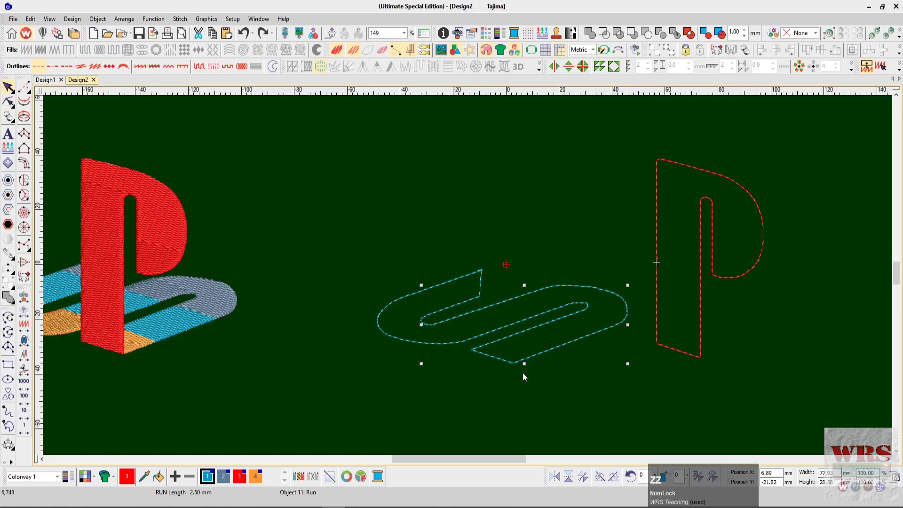
{"action": "left_click", "coordinate": [525, 395]}
{"action": "left_click_drag", "start_coordinate": [343, 219], "coordinate": [516, 333]}
{"action": "left_click_drag", "start_coordinate": [624, 377], "coordinate": [639, 384]}
{"action": "key", "text": "ctrl+z"}
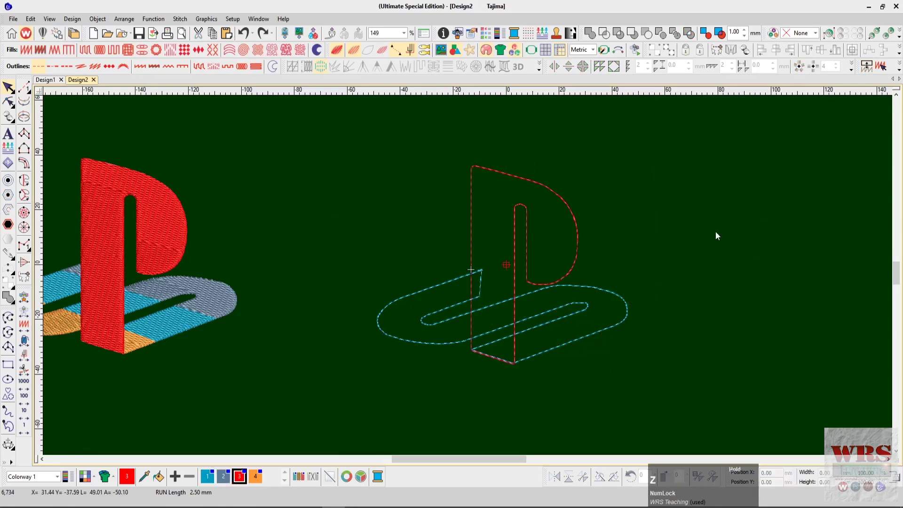
Try to Weld the three blue base outlines into a single object and test it by moving it.
{"action": "left_click_drag", "start_coordinate": [657, 225], "coordinate": [346, 399]}
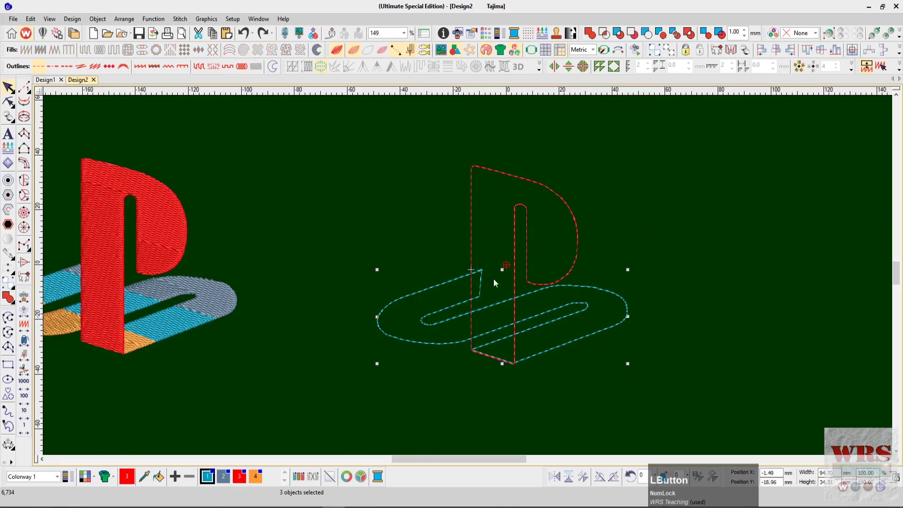
{"action": "key", "text": "t"}
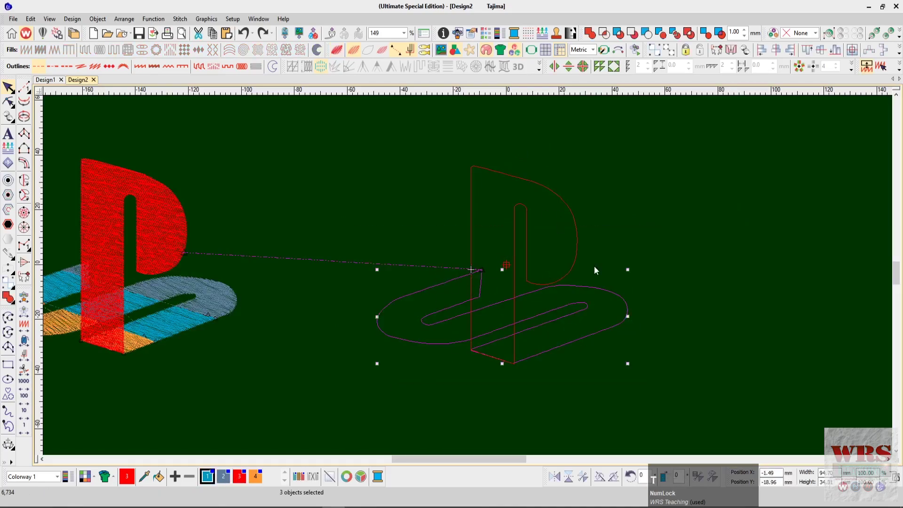
{"action": "left_click_drag", "start_coordinate": [688, 230], "coordinate": [597, 335]}
{"action": "left_click_drag", "start_coordinate": [335, 401], "coordinate": [336, 401]}
{"action": "key", "text": "t"}
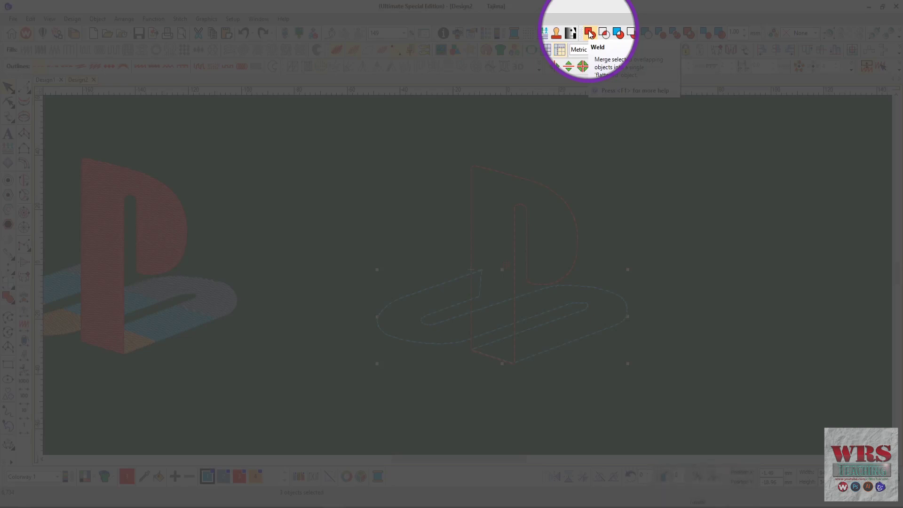
{"action": "left_click", "coordinate": [590, 34]}
{"action": "left_click_drag", "start_coordinate": [420, 294], "coordinate": [359, 347]}
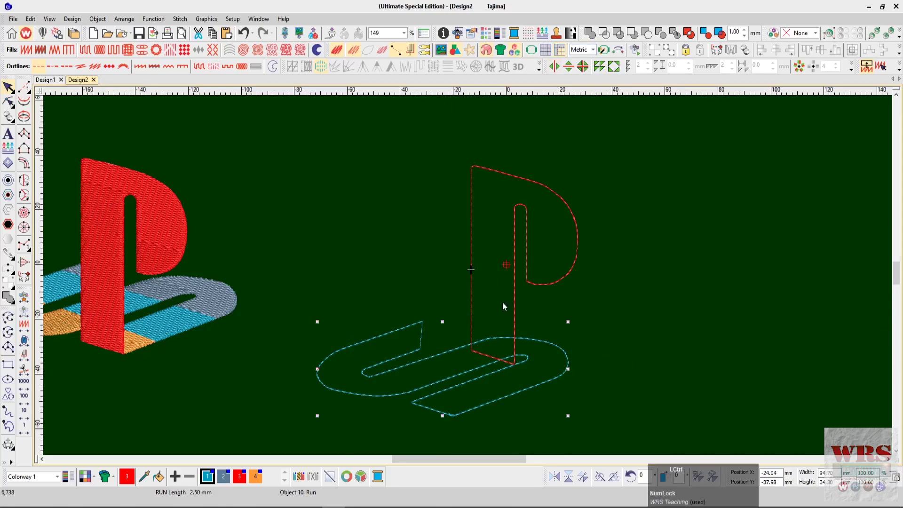
{"action": "key", "text": "ctrl+z"}
Weld the three blue base outlines into a single shape, undoing the test move.
{"action": "left_click", "coordinate": [580, 338]}
{"action": "left_click_drag", "start_coordinate": [314, 394], "coordinate": [317, 394]}
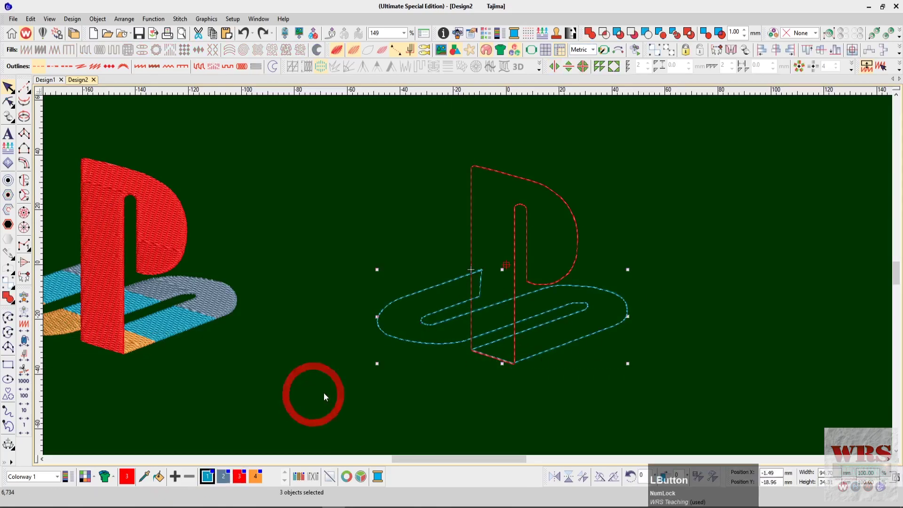
{"action": "right_click", "coordinate": [589, 286]}
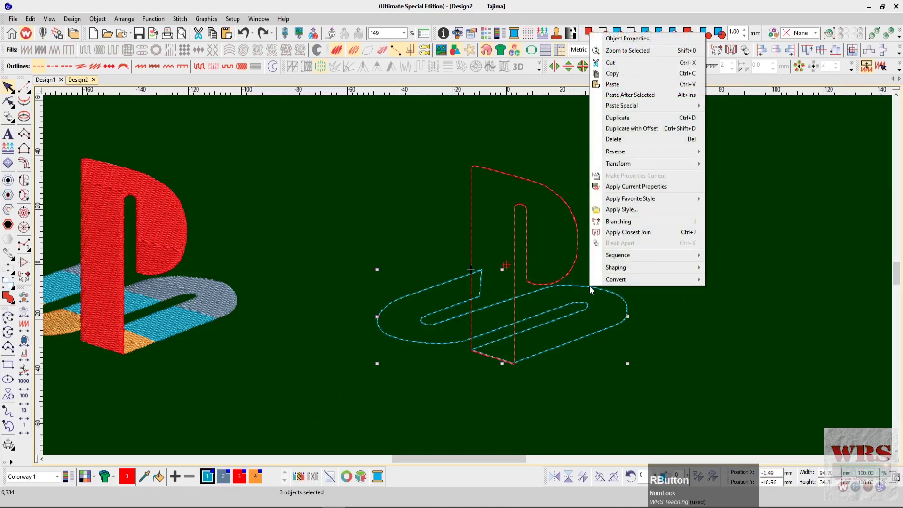
{"action": "mouse_move", "coordinate": [654, 260]}
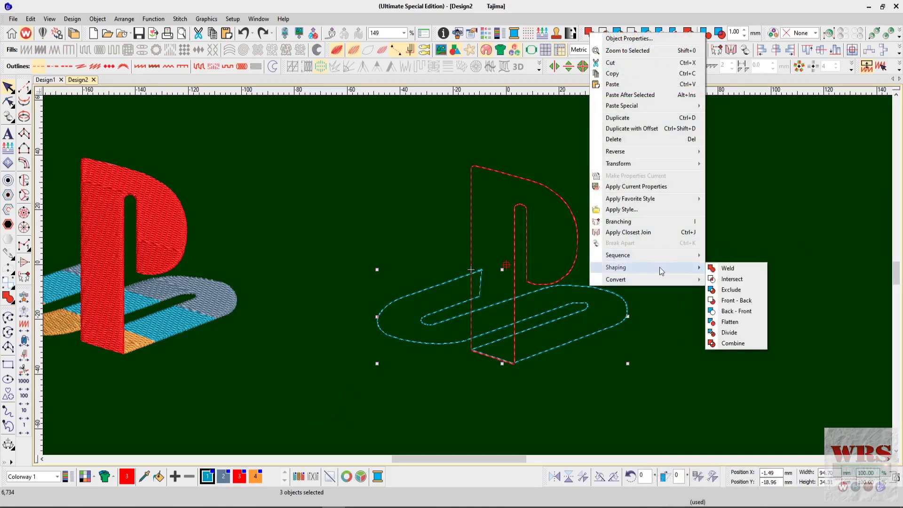
{"action": "left_click", "coordinate": [736, 267]}
{"action": "key", "text": "ctrl+z"}
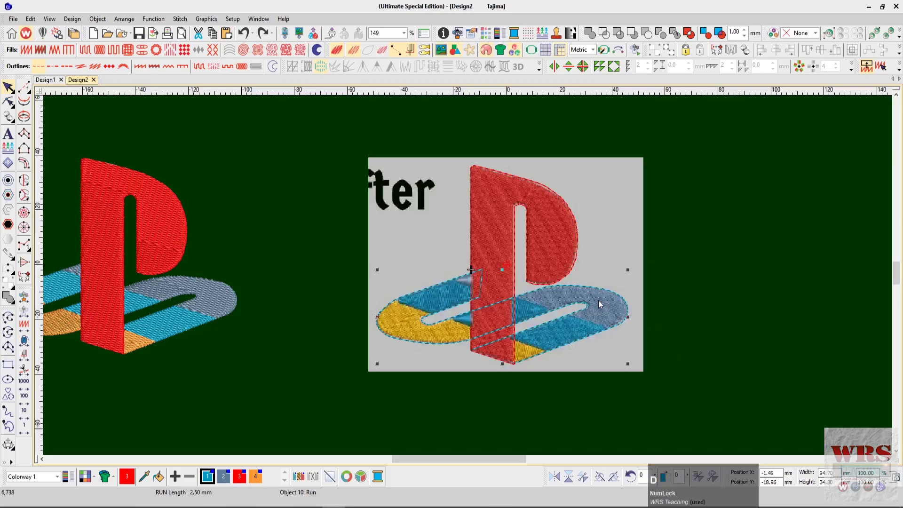
Draw a straight red Run line about 87 mm wide diagonally across the lower stripe boundary, extending its left end beyond the base.
{"action": "left_click", "coordinate": [699, 280]}
{"action": "key", "text": "n"}
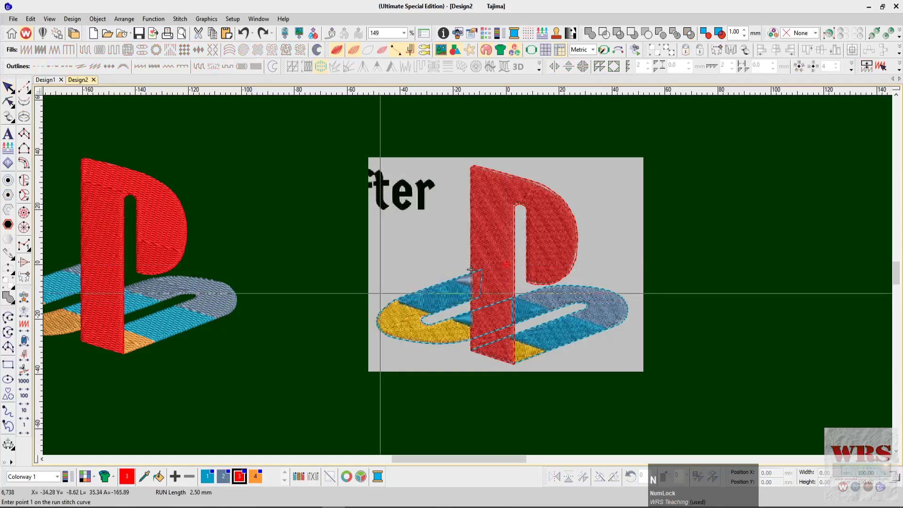
{"action": "left_click", "coordinate": [377, 293]}
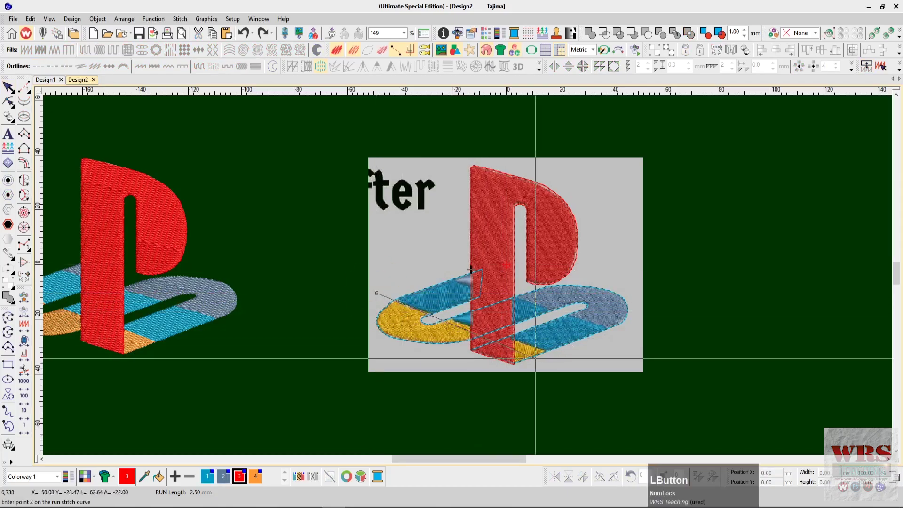
{"action": "left_click", "coordinate": [601, 371]}
{"action": "key", "text": "KP_Enter"}
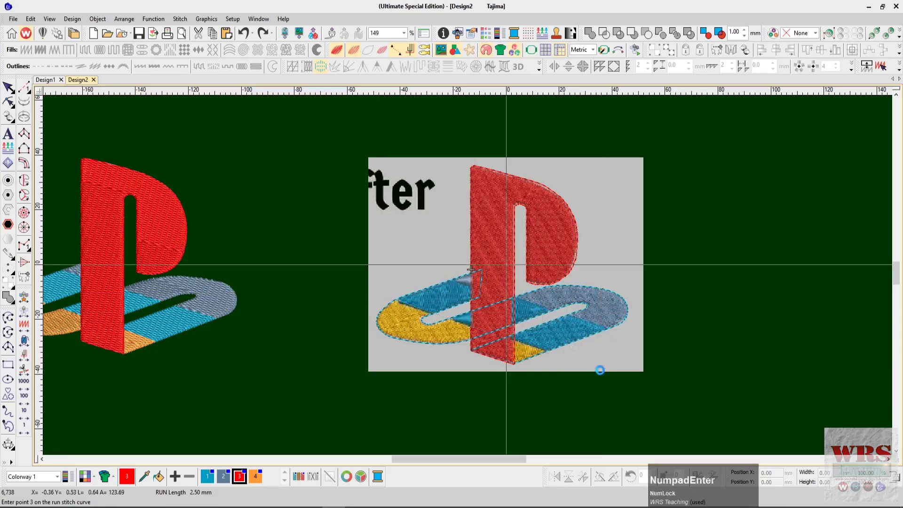
{"action": "key", "text": "Escape"}
{"action": "left_click", "coordinate": [553, 352]}
{"action": "key", "text": "h"}
{"action": "left_click_drag", "start_coordinate": [375, 292], "coordinate": [370, 292]}
{"action": "key", "text": "Escape"}
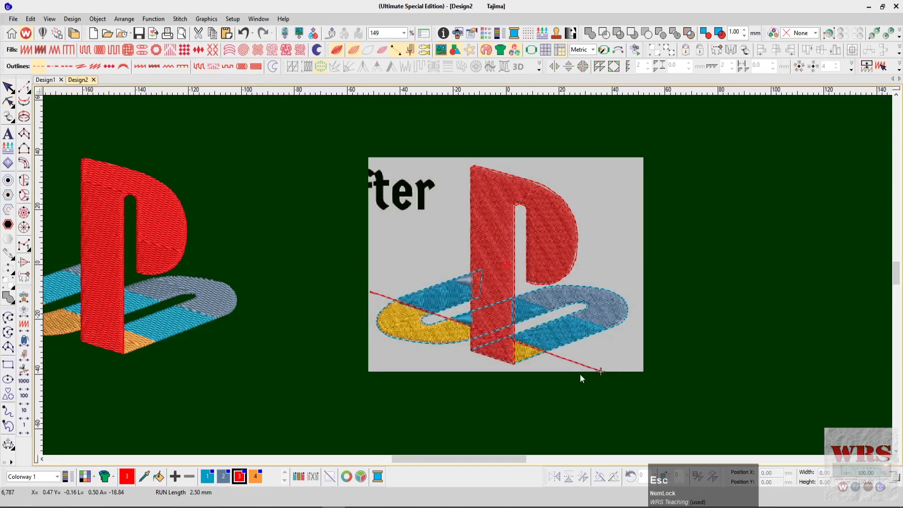
Duplicate the diagonal line onto the upper stripe boundary, extend the copy's upper-left end slightly outward, and hide the bitmap.
{"action": "left_click_drag", "start_coordinate": [577, 364], "coordinate": [625, 333]}
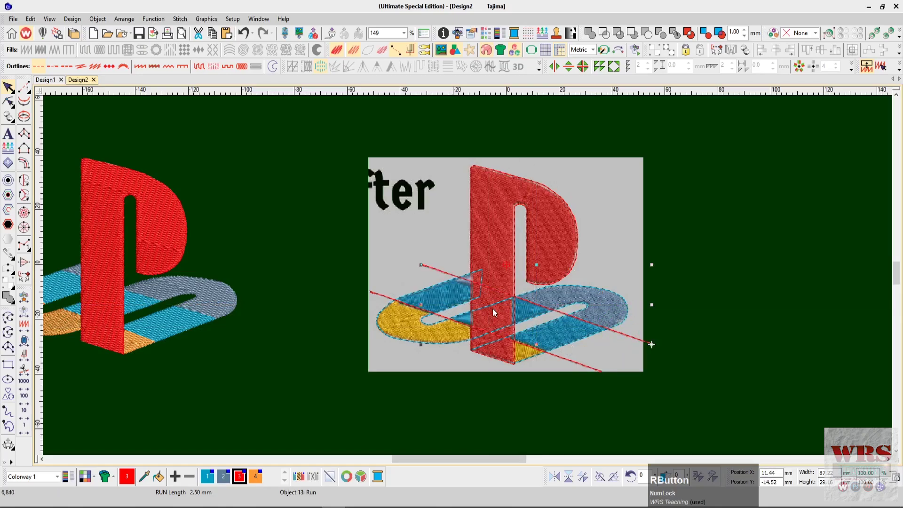
{"action": "key", "text": "h"}
{"action": "left_click_drag", "start_coordinate": [421, 265], "coordinate": [415, 267]}
{"action": "key", "text": "Escape"}
{"action": "key", "text": "d"}
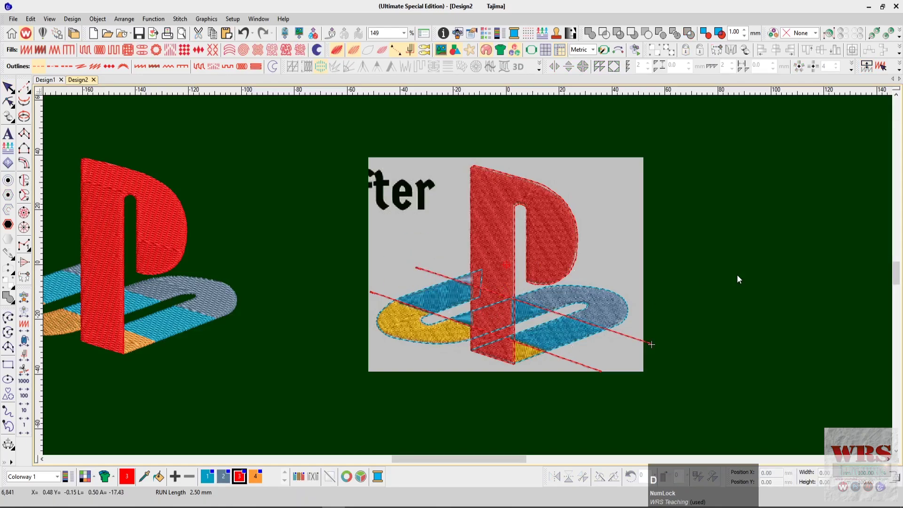
Add a fifth colour to the colorway and set it to bright green, with both diagonal lines selected.
{"action": "left_click", "coordinate": [616, 332]}
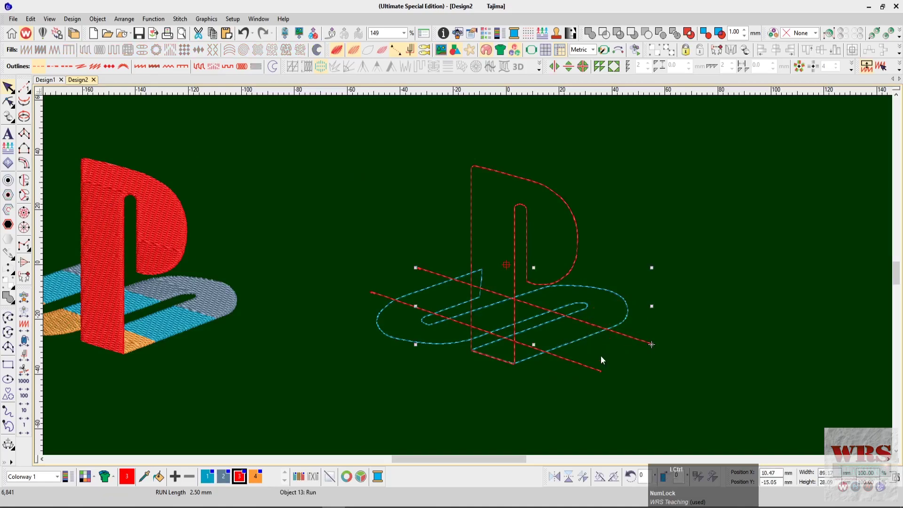
{"action": "left_click", "coordinate": [587, 366], "text": "ctrl"}
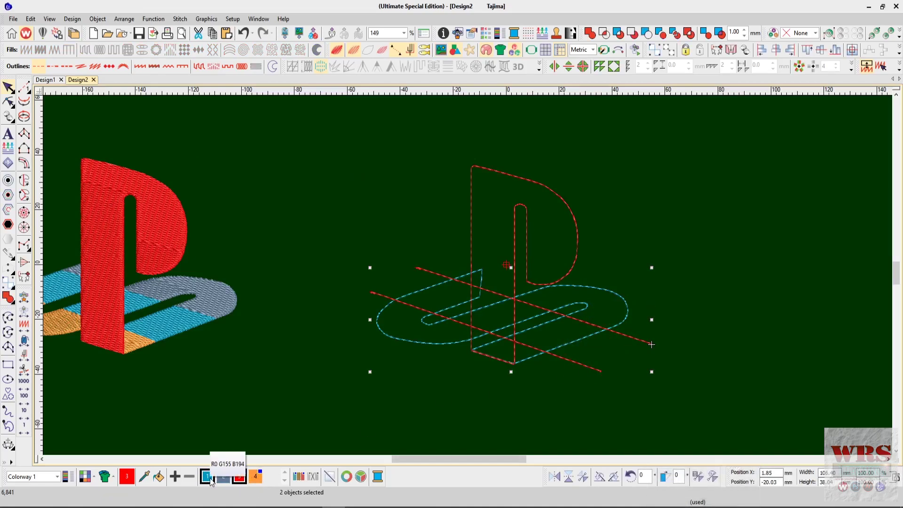
{"action": "left_click", "coordinate": [175, 476]}
{"action": "double_click", "coordinate": [271, 477]}
{"action": "left_click", "coordinate": [455, 233]}
{"action": "left_click", "coordinate": [438, 274]}
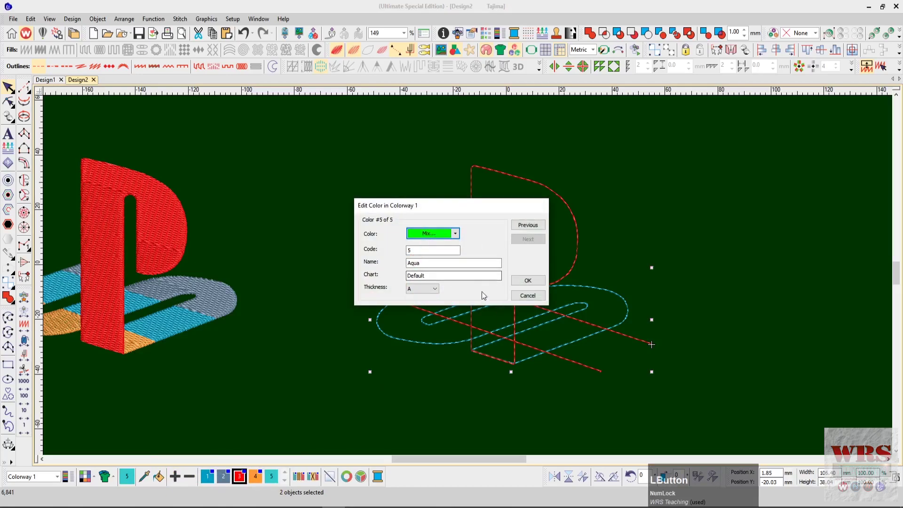
{"action": "left_click", "coordinate": [527, 280]}
Recolour each of the two diagonal lines with the green colour 5.
{"action": "left_click", "coordinate": [730, 336]}
{"action": "left_click", "coordinate": [645, 342]}
{"action": "left_click", "coordinate": [272, 476]}
{"action": "left_click", "coordinate": [586, 366]}
{"action": "left_click", "coordinate": [271, 476]}
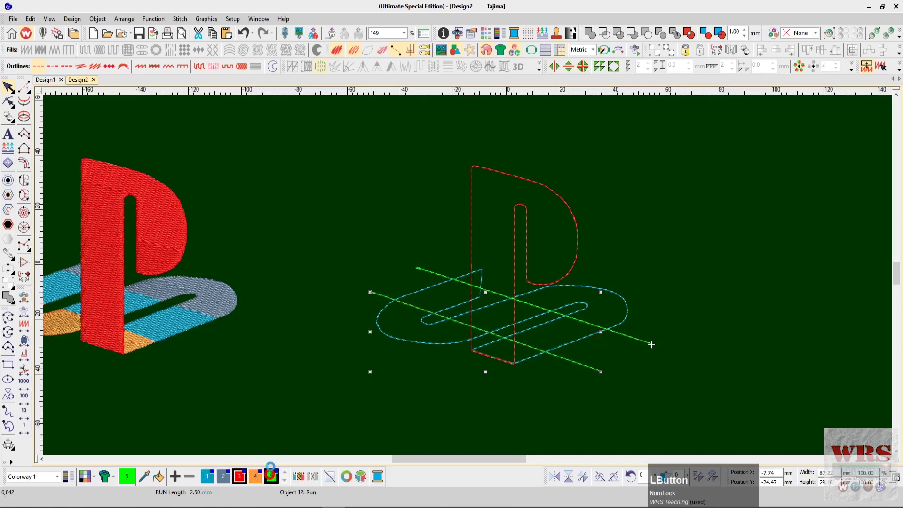
{"action": "left_click", "coordinate": [744, 301]}
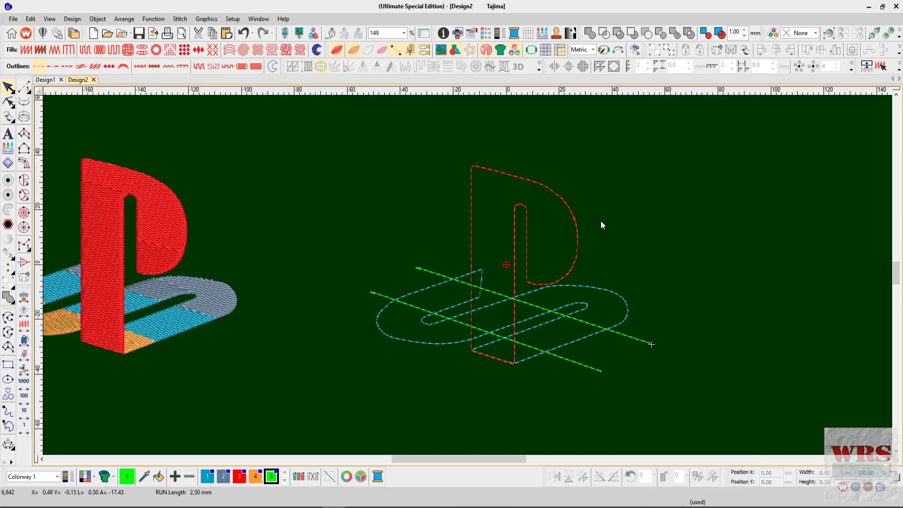
Move the red P outline slightly aside and undo the move.
{"action": "left_click", "coordinate": [558, 324]}
{"action": "left_click_drag", "start_coordinate": [394, 399], "coordinate": [348, 412]}
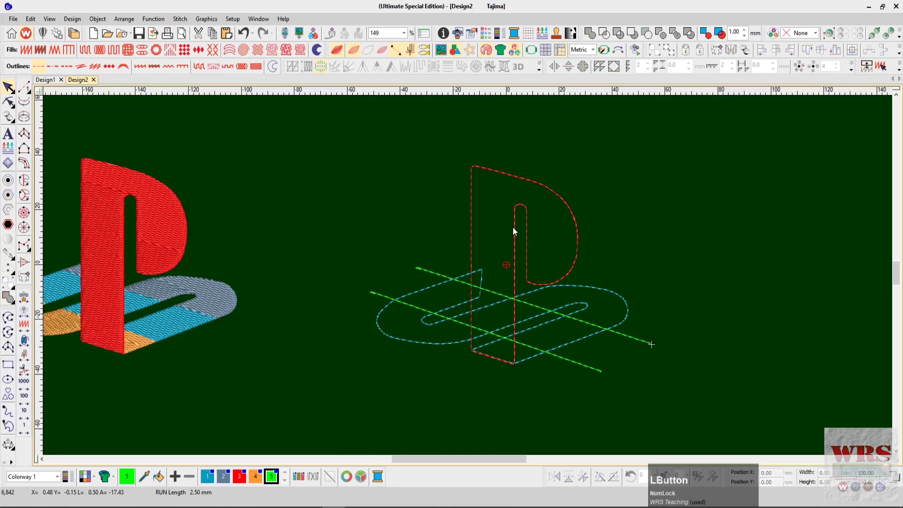
{"action": "left_click_drag", "start_coordinate": [526, 218], "coordinate": [543, 219]}
{"action": "key", "text": "ctrl+z"}
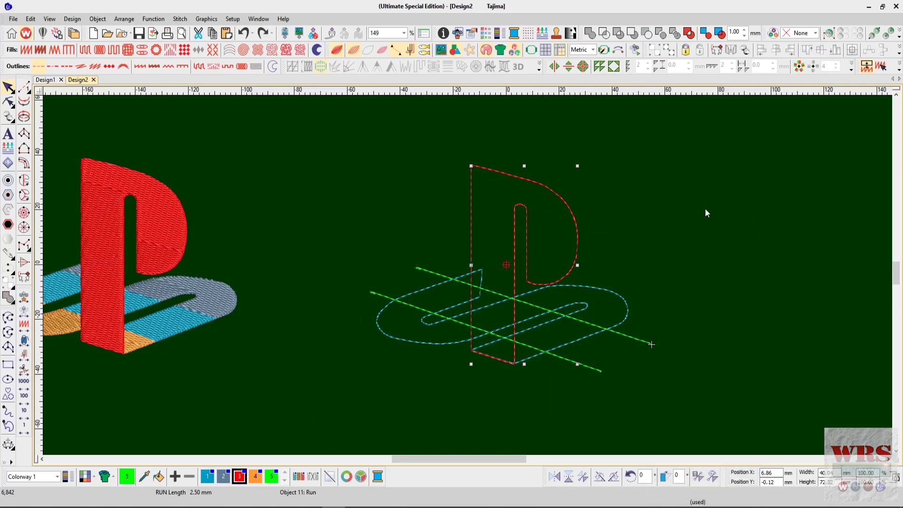
Isolate the blue base outline and the two green diagonal lines by hiding all other objects.
{"action": "left_click_drag", "start_coordinate": [705, 209], "coordinate": [471, 393]}
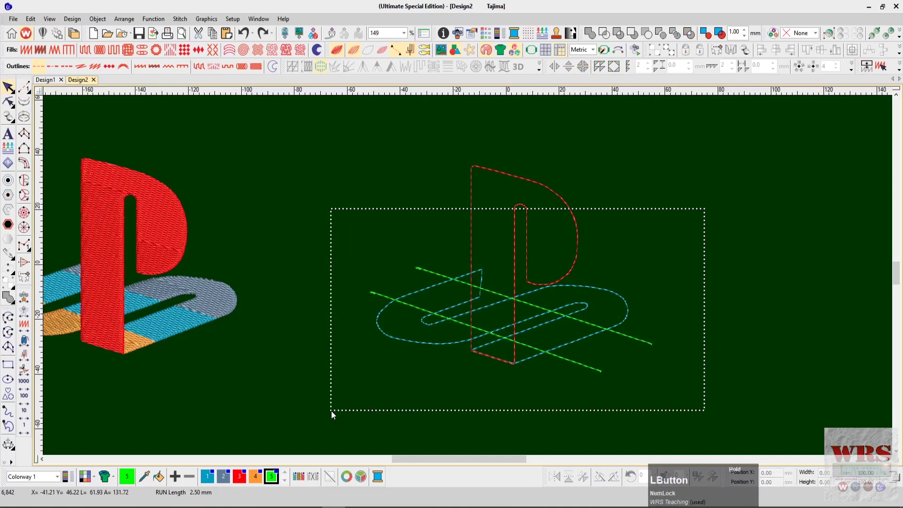
{"action": "left_click_drag", "start_coordinate": [331, 411], "coordinate": [331, 411]}
{"action": "key", "text": "shift+s"}
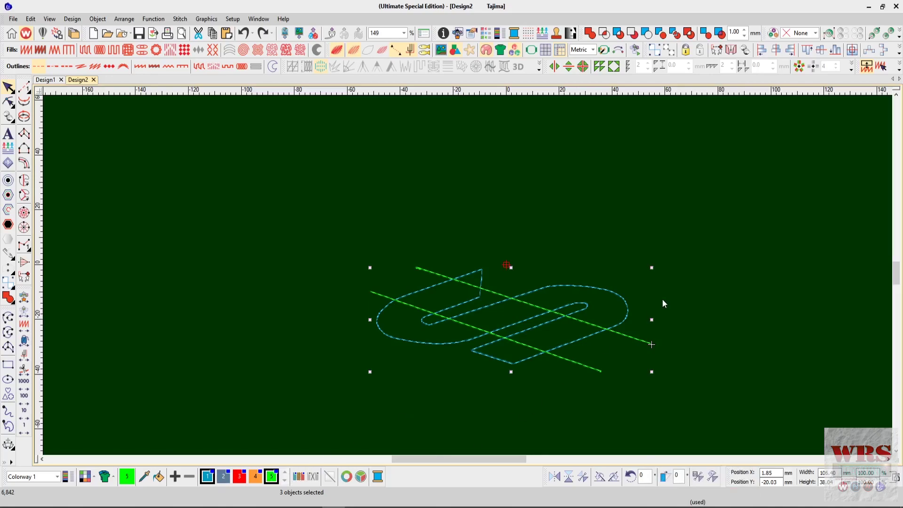
Divide the blue base outline and both green lines into separate segments where they cross.
{"action": "left_click", "coordinate": [690, 283]}
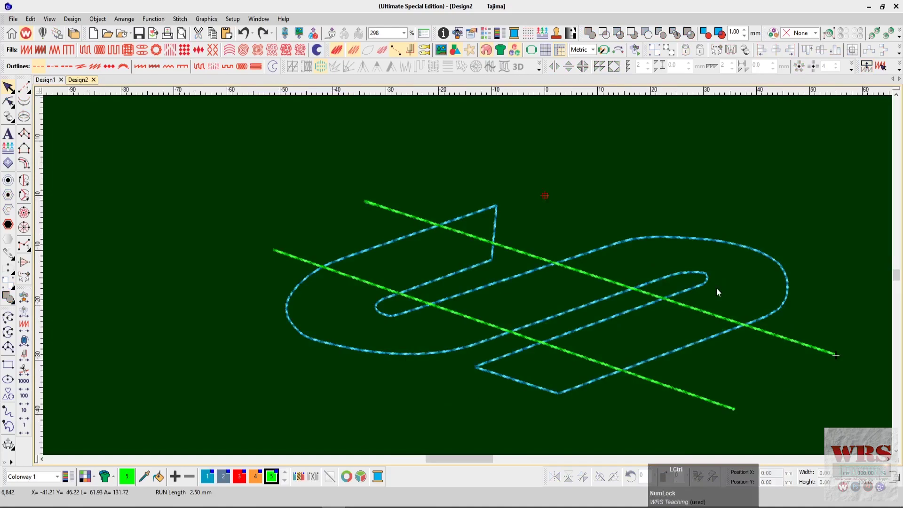
{"action": "scroll", "coordinate": [716, 287], "scroll_direction": "right", "scroll_amount": 2}
{"action": "key", "text": "z"}
{"action": "key", "text": "shift+z"}
{"action": "key", "text": "shift+z"}
{"action": "left_click", "coordinate": [583, 244]}
{"action": "left_click_drag", "start_coordinate": [697, 165], "coordinate": [346, 388]}
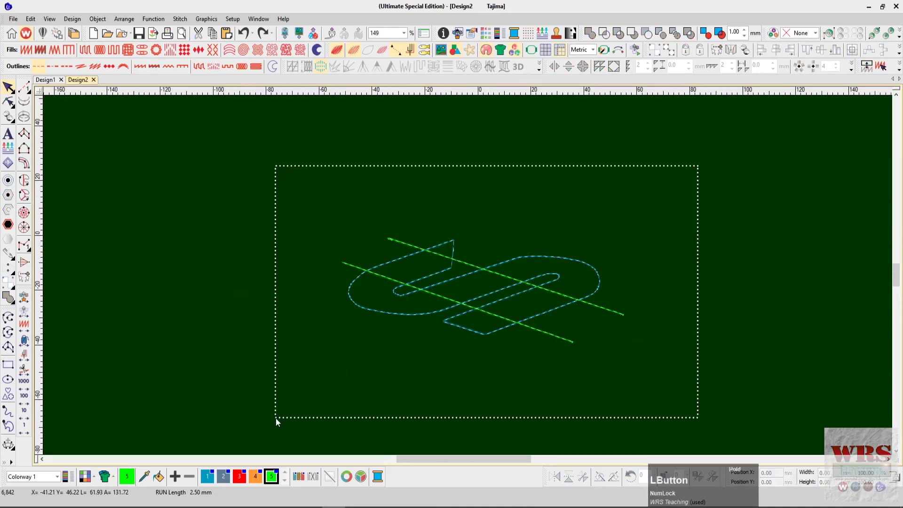
{"action": "left_click_drag", "start_coordinate": [276, 418], "coordinate": [276, 417]}
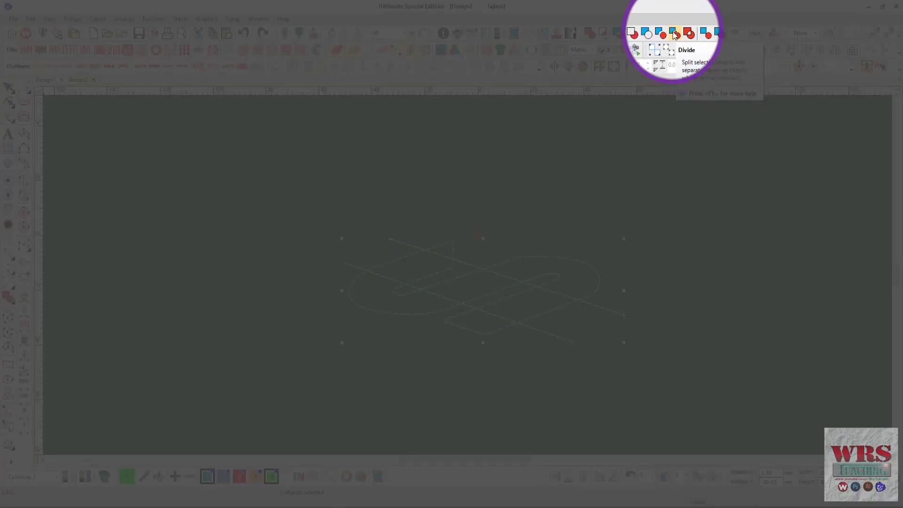
{"action": "left_click", "coordinate": [675, 33]}
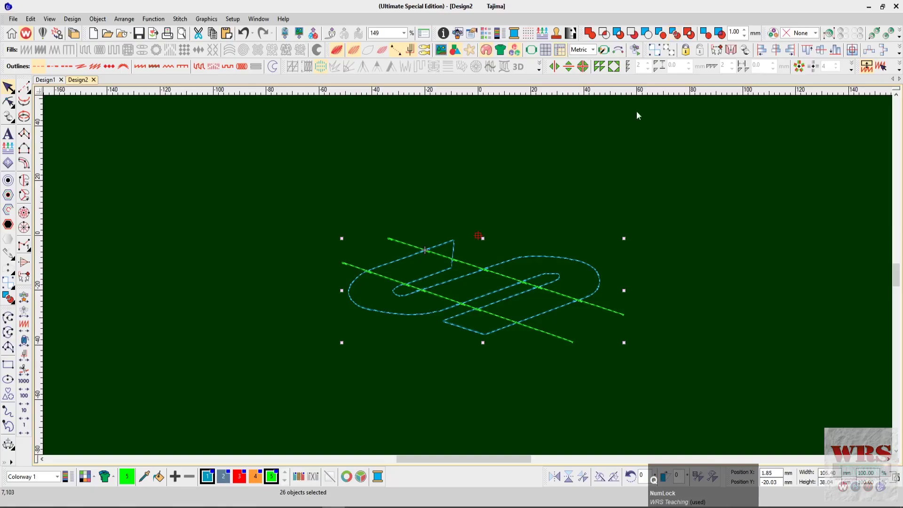
Move some of the divided base segments apart to check that they are separate, and undo the moves.
{"action": "left_click", "coordinate": [475, 229]}
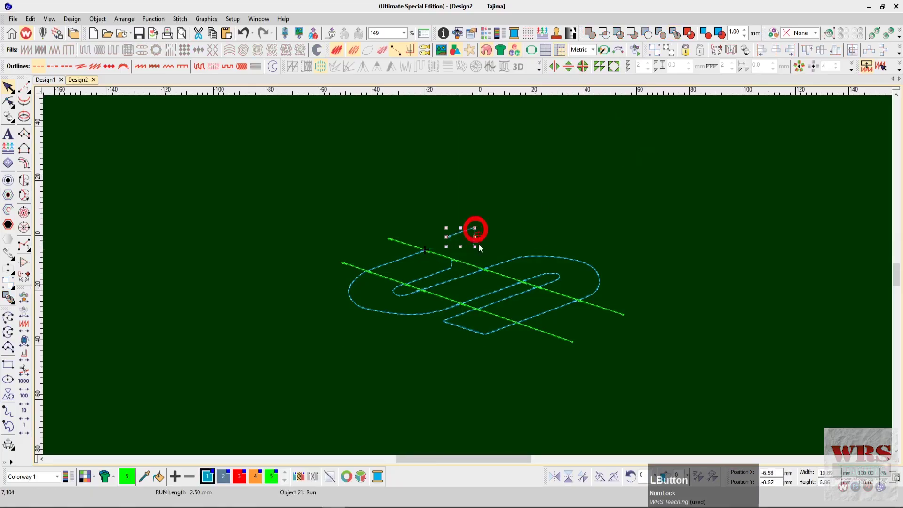
{"action": "left_click", "coordinate": [558, 250]}
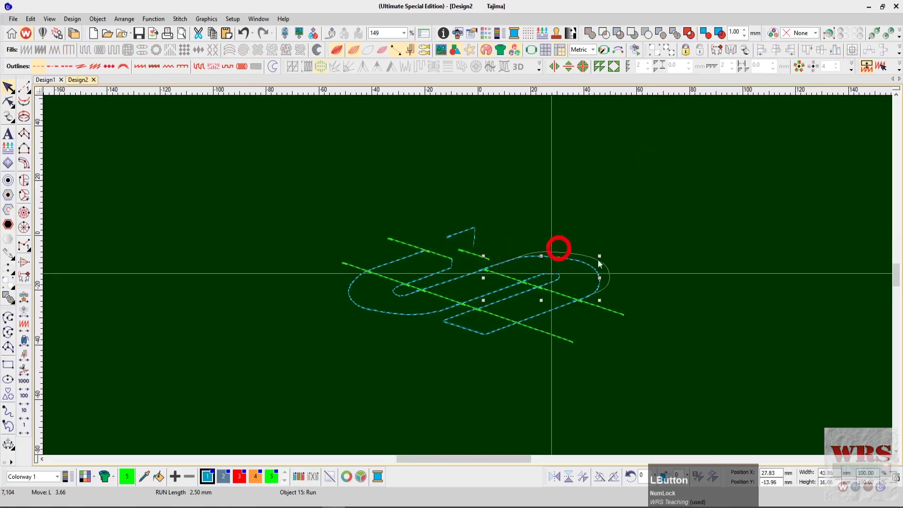
{"action": "key", "text": "ctrl+z"}
{"action": "key", "text": "ctrl+z"}
{"action": "key", "text": "ctrl+z"}
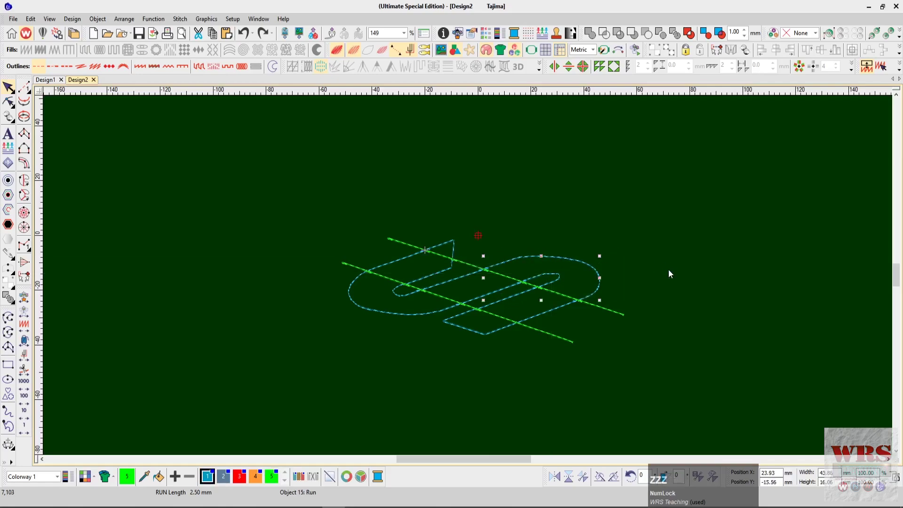
{"action": "left_click", "coordinate": [522, 283]}
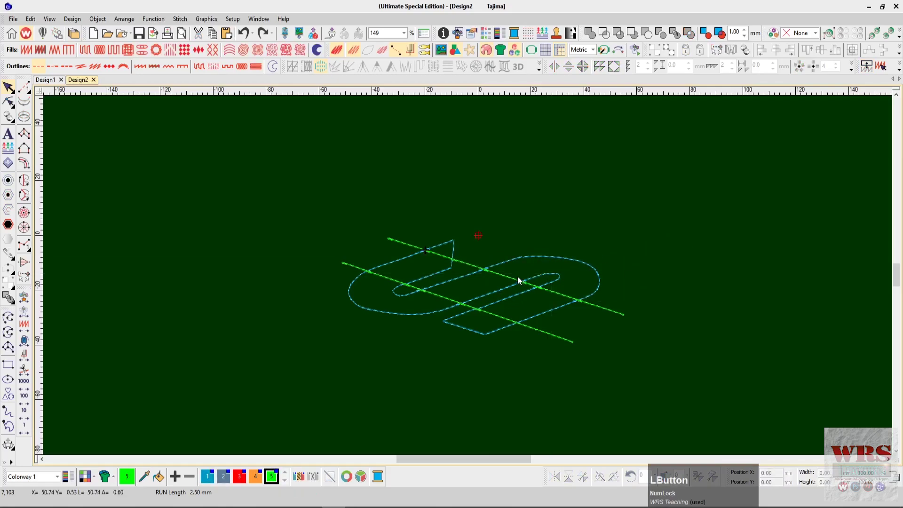
Delete the green segments outside the base's upper-left edge, beside the upper tip, and across the left slot.
{"action": "left_click", "coordinate": [403, 243]}
{"action": "key", "text": "Delete"}
{"action": "left_click", "coordinate": [346, 265]}
{"action": "key", "text": "Delete"}
{"action": "left_click", "coordinate": [456, 263]}
{"action": "key", "text": "Delete"}
{"action": "left_click", "coordinate": [411, 288]}
{"action": "key", "text": "Delete"}
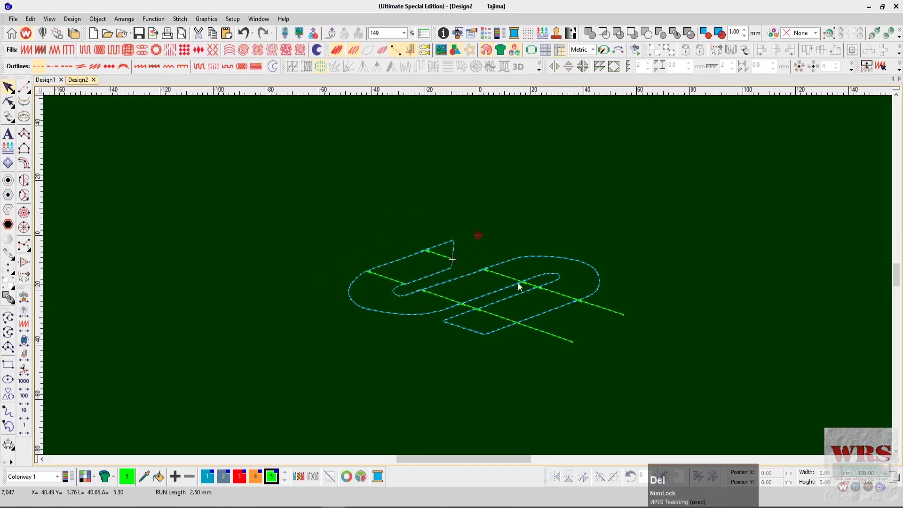
Delete the green segments crossing the inner right slot and those extending past the base's lower-right edge.
{"action": "left_click", "coordinate": [530, 284]}
{"action": "key", "text": "Delete"}
{"action": "left_click", "coordinate": [467, 304]}
{"action": "key", "text": "Delete"}
{"action": "left_click", "coordinate": [583, 304]}
{"action": "key", "text": "Delete"}
{"action": "left_click", "coordinate": [543, 330]}
{"action": "key", "text": "Delete"}
{"action": "left_click", "coordinate": [637, 306]}
{"action": "mouse_move", "coordinate": [646, 181]}
{"action": "left_mouse_down"}
{"action": "mouse_move", "coordinate": [578, 303]}
{"action": "mouse_move", "coordinate": [407, 374]}
{"action": "mouse_move", "coordinate": [719, 233]}
{"action": "left_mouse_up"}
Recolour the base's upper tip segment and its large right-hand curve with the grey colour 2.
{"action": "left_click", "coordinate": [453, 241]}
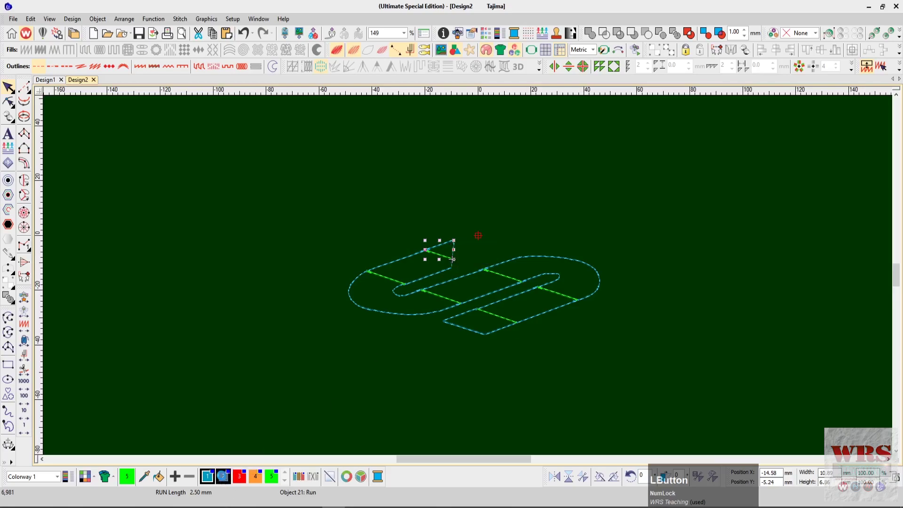
{"action": "left_click", "coordinate": [498, 271]}
{"action": "left_click", "coordinate": [229, 475]}
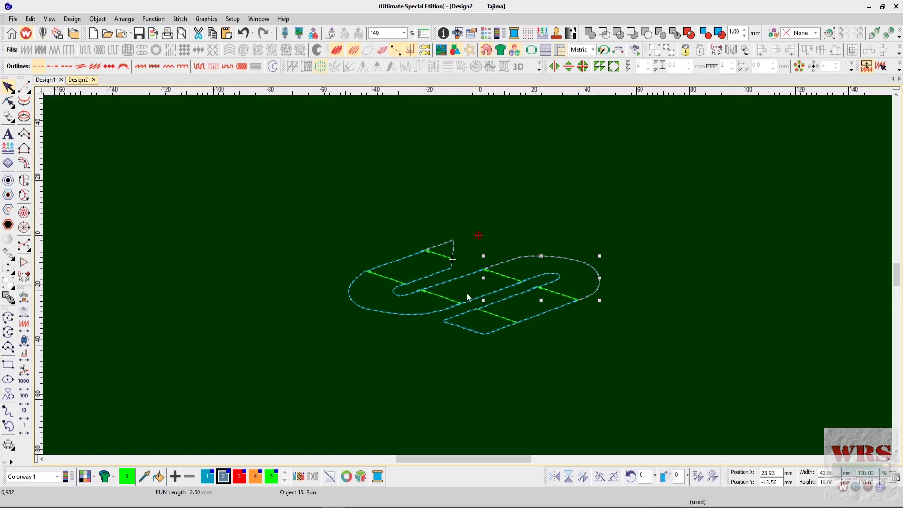
Recolour the base's lower-left curve and its bottom corner segment with the orange colour 4.
{"action": "left_click", "coordinate": [391, 312]}
{"action": "left_click", "coordinate": [258, 477]}
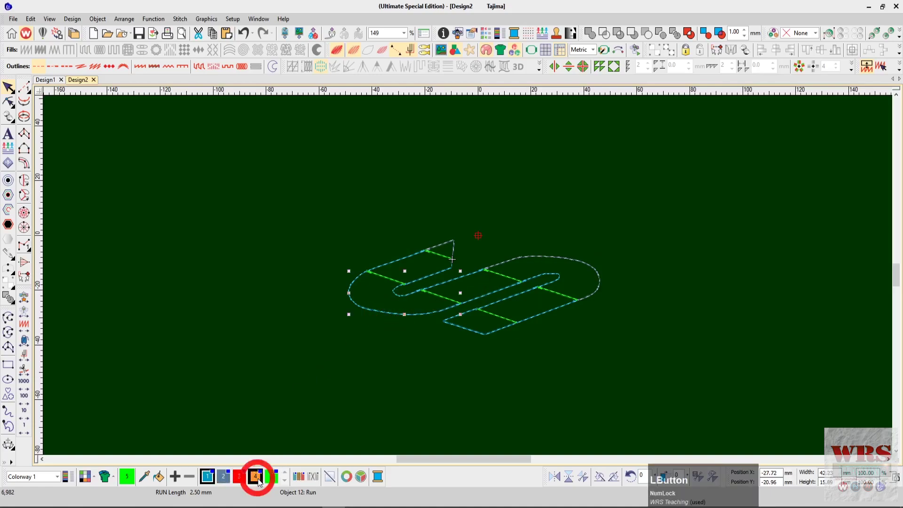
{"action": "left_click", "coordinate": [467, 325]}
{"action": "left_click", "coordinate": [255, 476]}
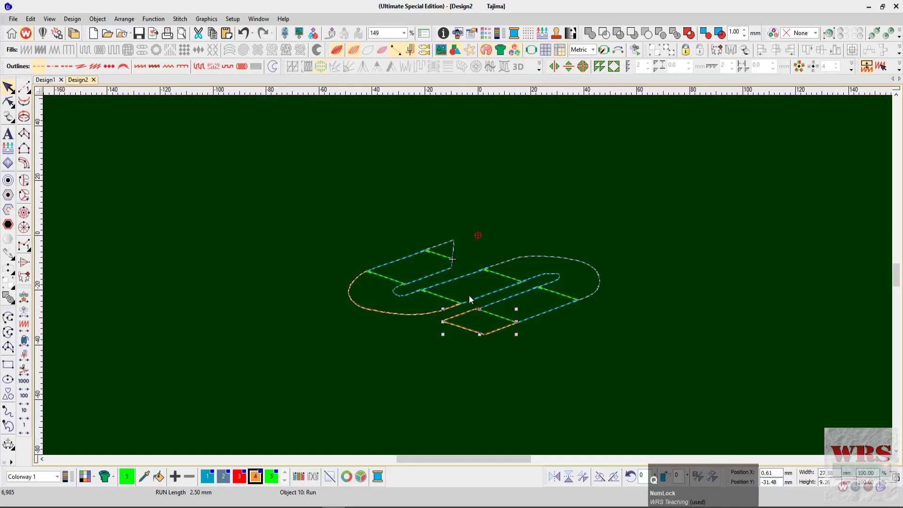
{"action": "left_click", "coordinate": [533, 353]}
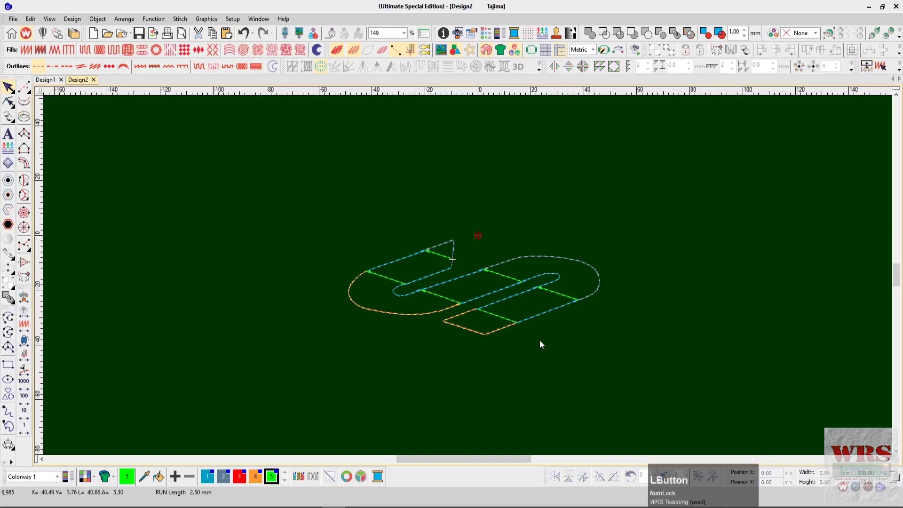
{"action": "key", "text": "z"}
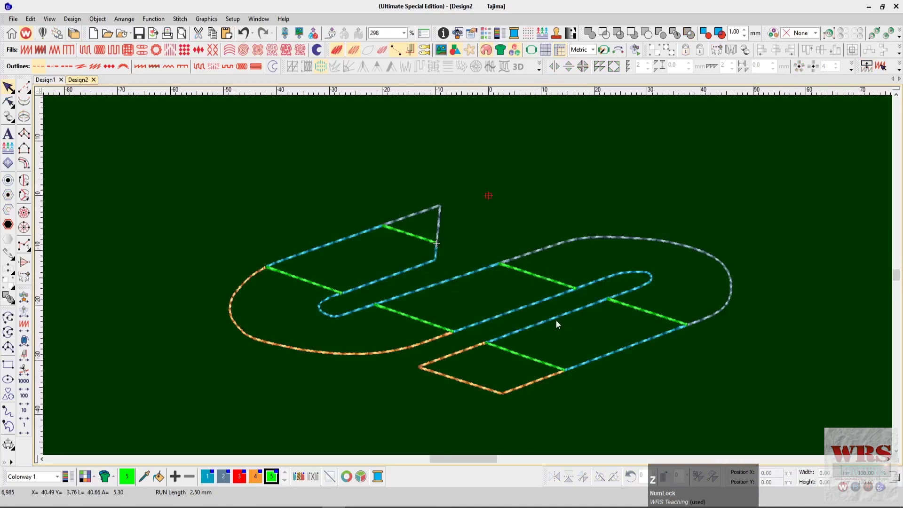
{"action": "left_click", "coordinate": [545, 245]}
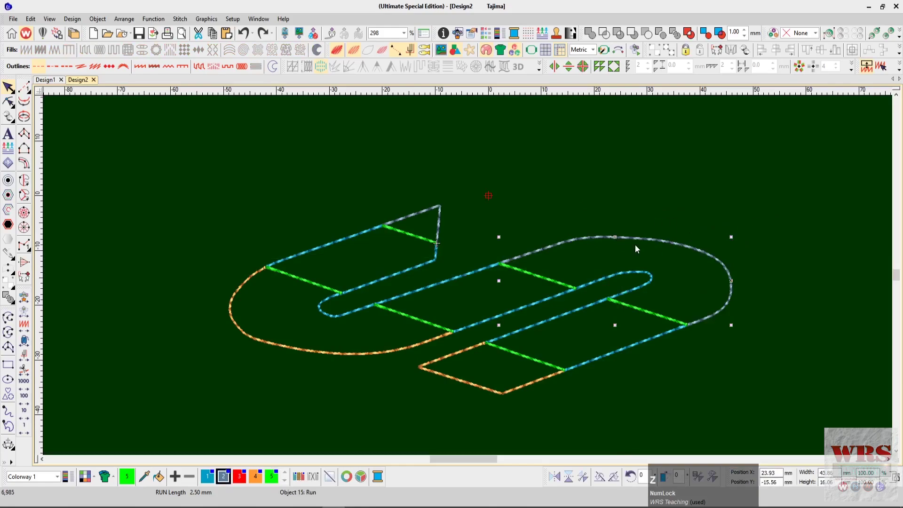
{"action": "left_click", "coordinate": [763, 167]}
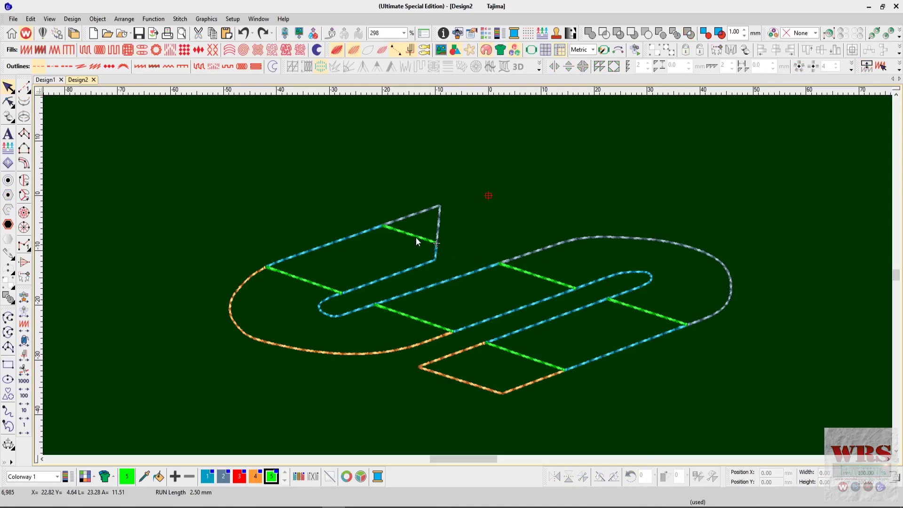
{"action": "left_click_drag", "start_coordinate": [417, 235], "coordinate": [421, 185]}
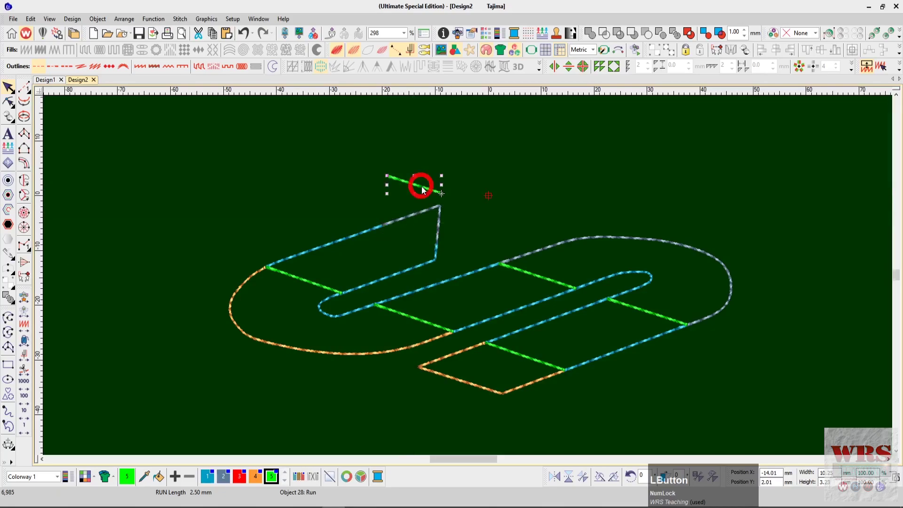
{"action": "key", "text": "ctrl+z"}
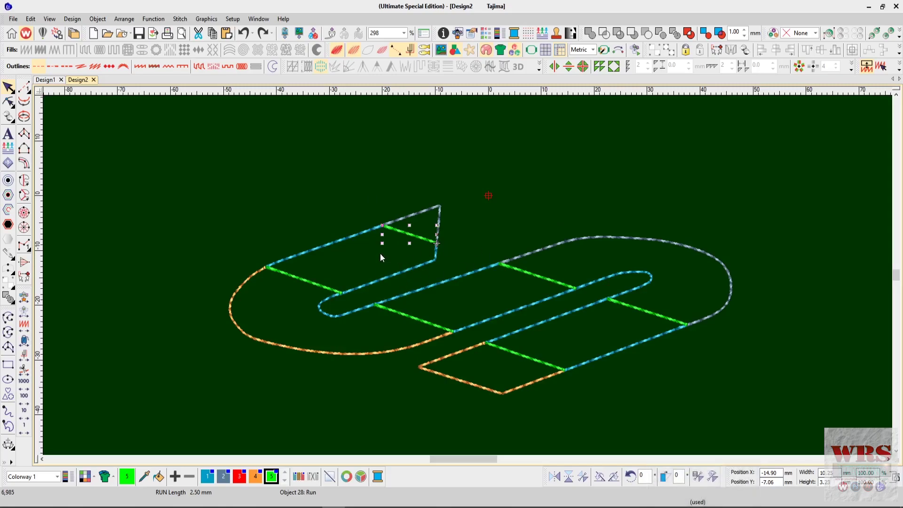
{"action": "key", "text": "d"}
{"action": "left_click", "coordinate": [437, 242]}
{"action": "key", "text": "z"}
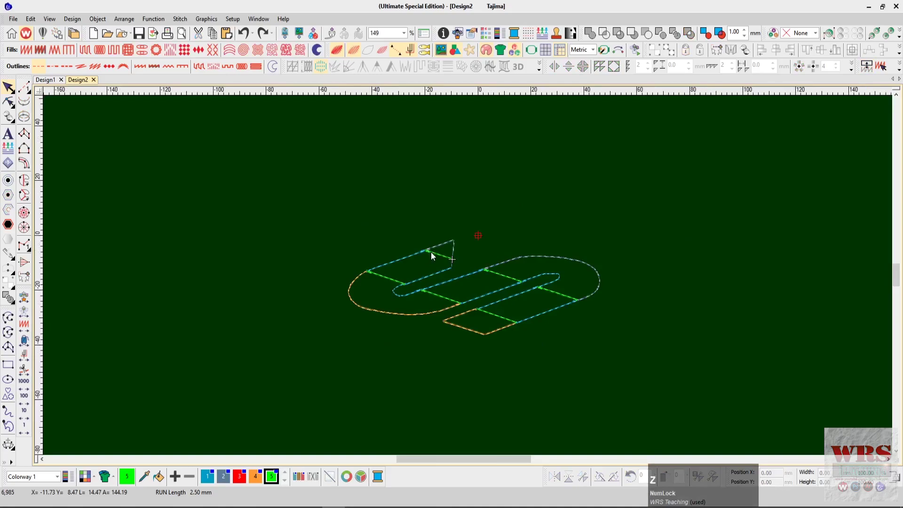
{"action": "left_click", "coordinate": [464, 242]}
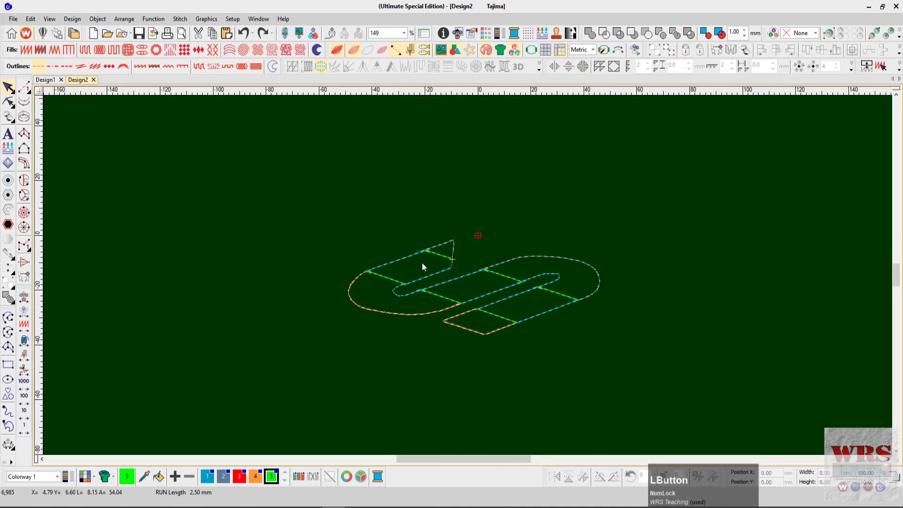
{"action": "key", "text": "z"}
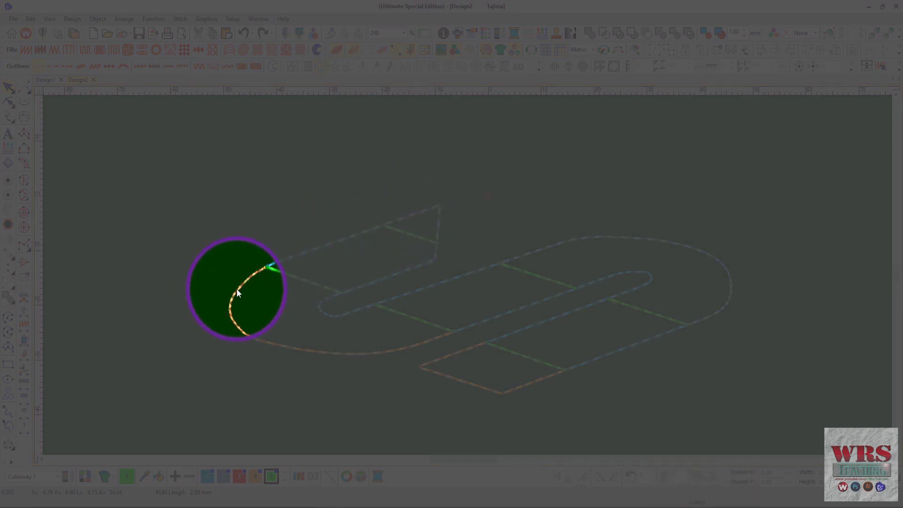
{"action": "key", "text": "q"}
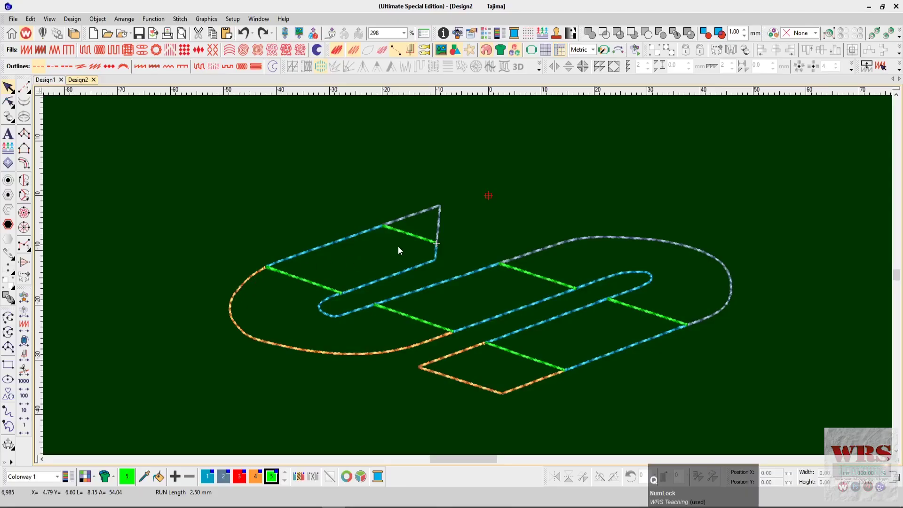
{"action": "left_click_drag", "start_coordinate": [323, 286], "coordinate": [301, 297]}
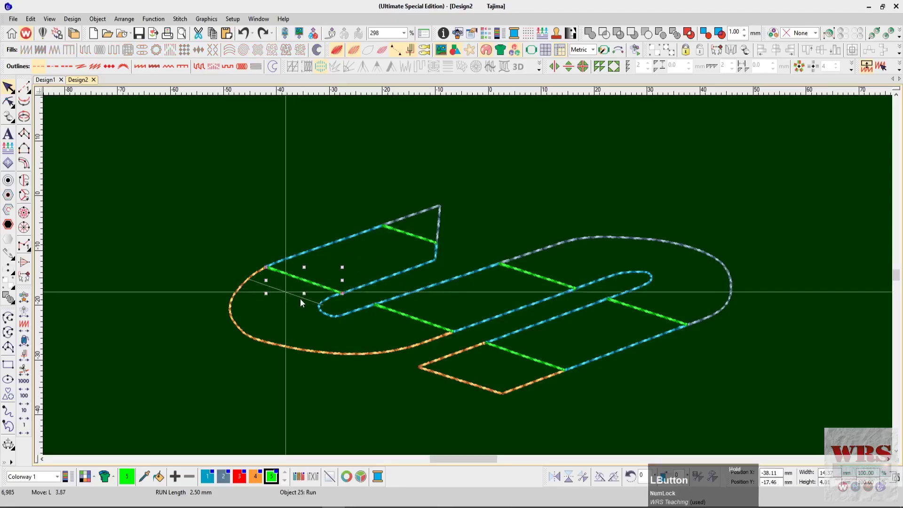
{"action": "key", "text": "ctrl+z"}
{"action": "left_click", "coordinate": [406, 239]}
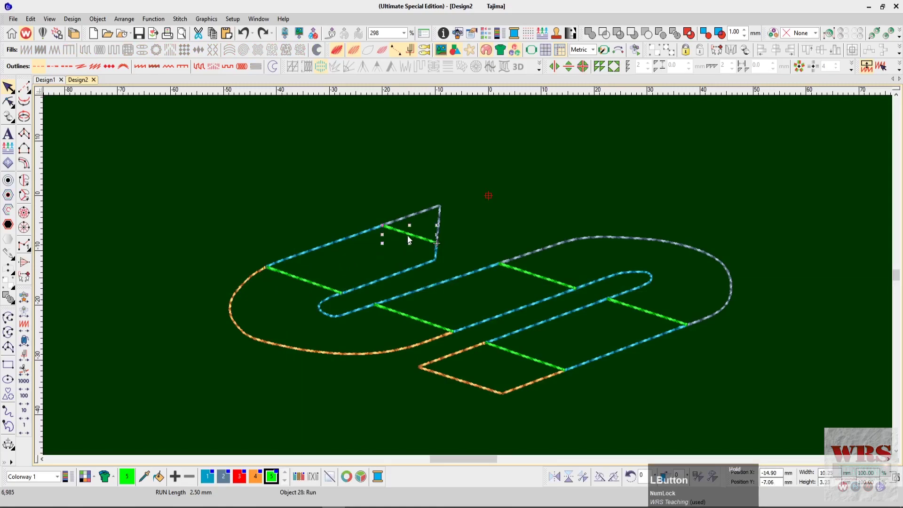
{"action": "key", "text": "ctrl+z"}
{"action": "left_click", "coordinate": [469, 250]}
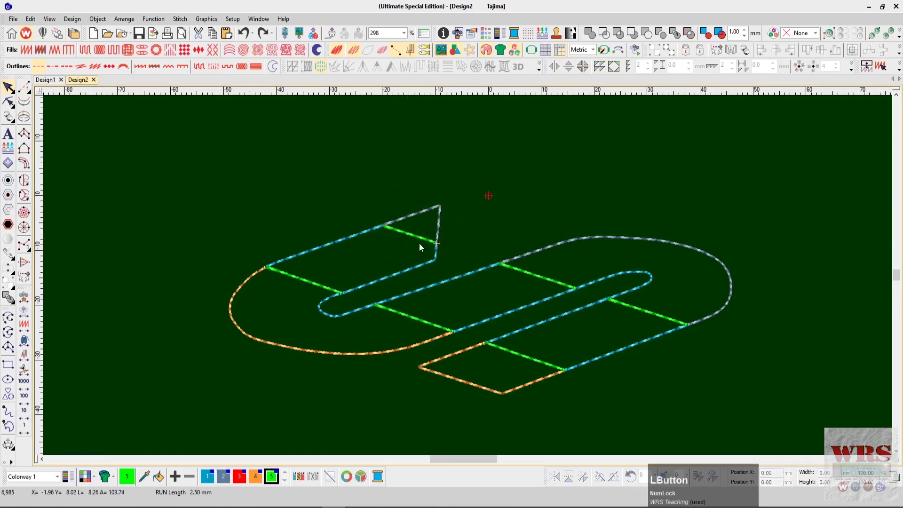
Recolour the green divider below the base's upper tip grey 2, duplicate it in place, and make the copy blue 1.
{"action": "left_click", "coordinate": [417, 236]}
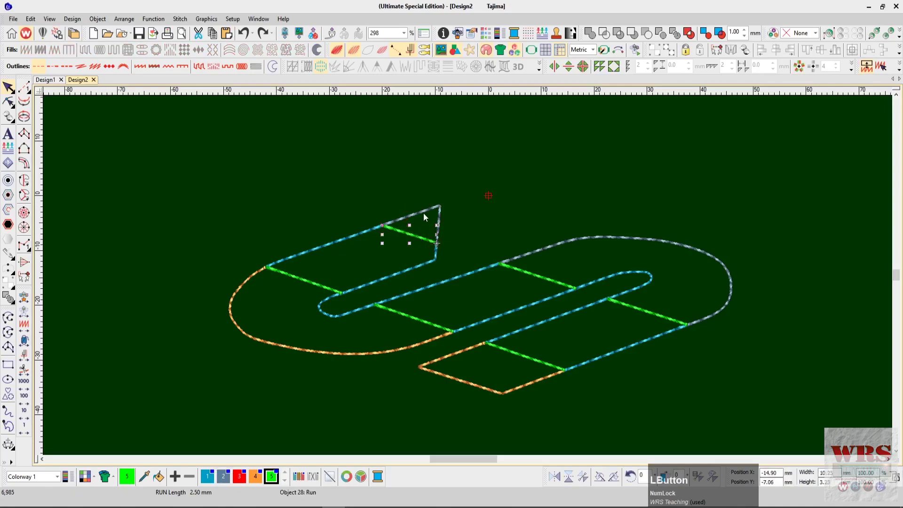
{"action": "left_click", "coordinate": [224, 478]}
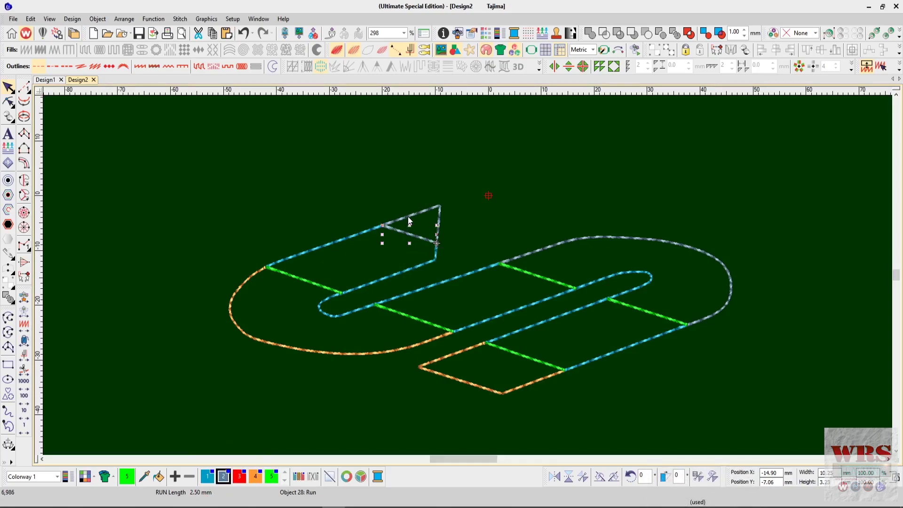
{"action": "left_click", "coordinate": [408, 234]}
{"action": "key", "text": "ctrl"}
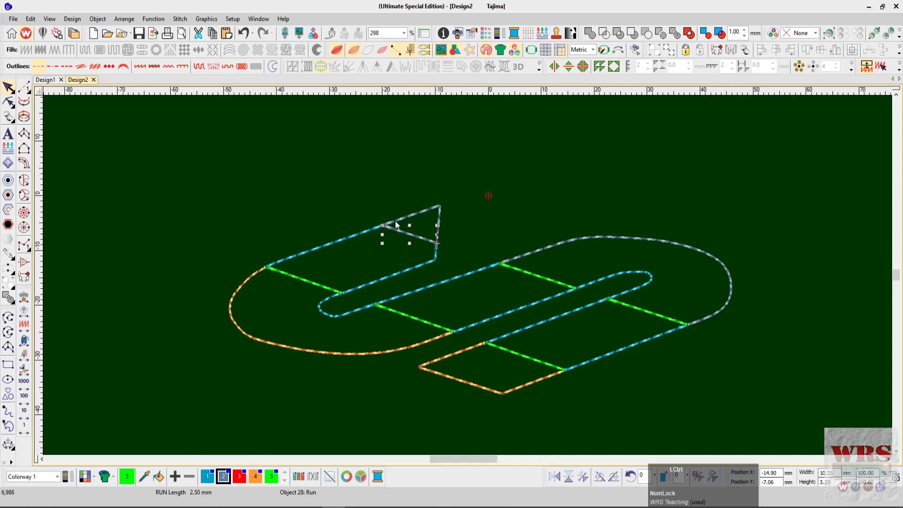
{"action": "key", "text": "ctrl+d"}
{"action": "left_click", "coordinate": [203, 477]}
{"action": "left_click", "coordinate": [440, 183]}
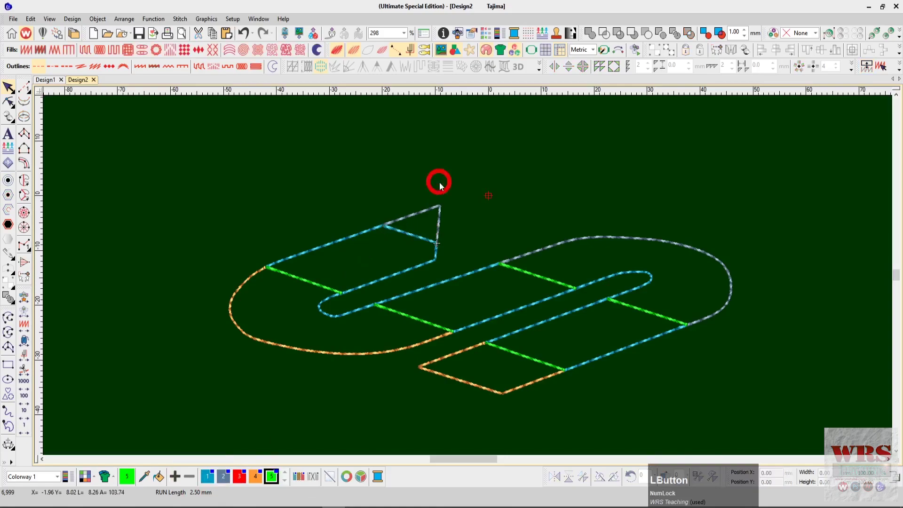
{"action": "left_click", "coordinate": [398, 245]}
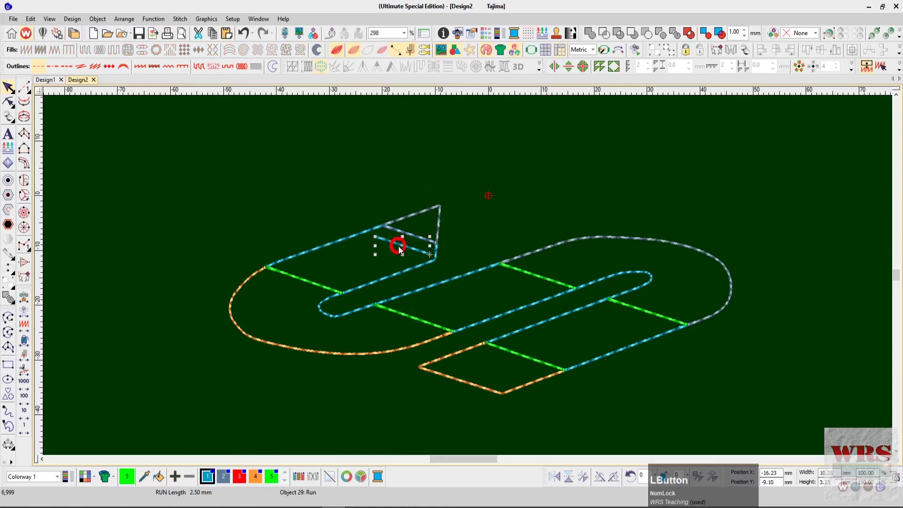
{"action": "left_click", "coordinate": [406, 232]}
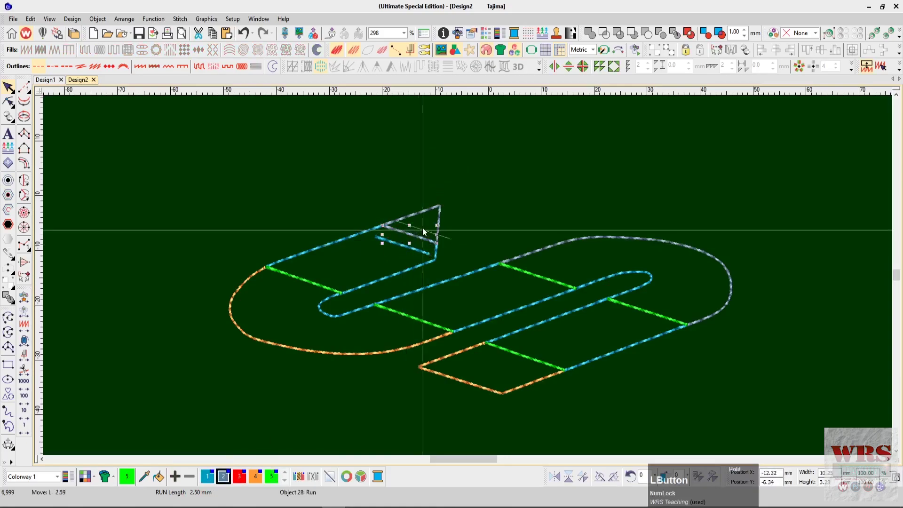
{"action": "left_click", "coordinate": [402, 264]}
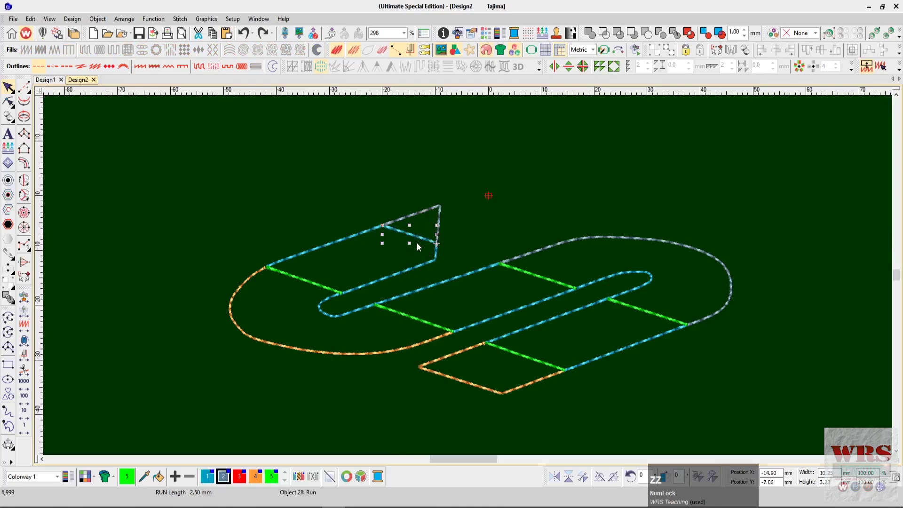
{"action": "left_click", "coordinate": [488, 195]}
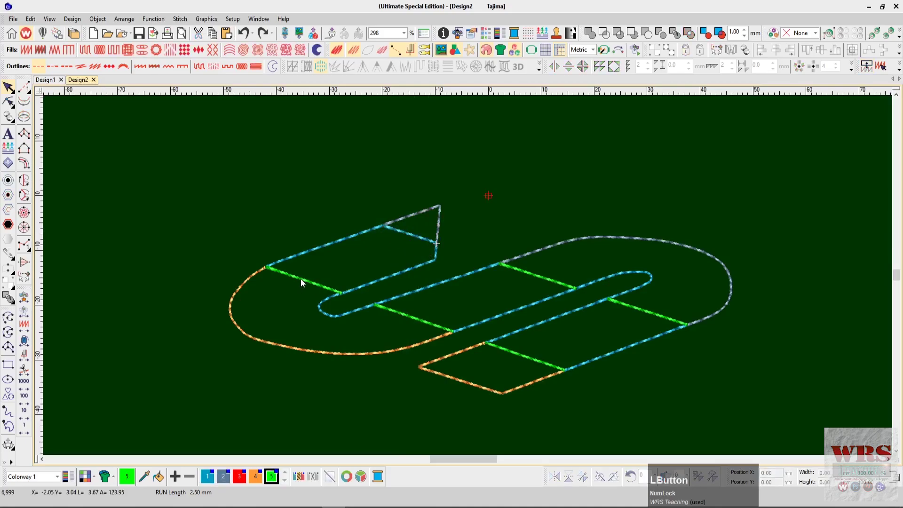
Recolour the base's upper-left green divider blue 1, duplicate it in place, and make the copy orange 4.
{"action": "left_click", "coordinate": [303, 281]}
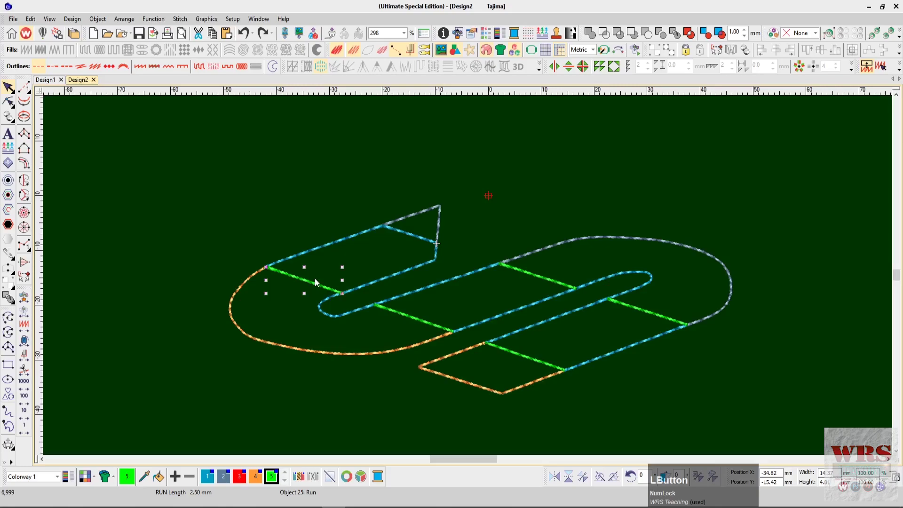
{"action": "left_click", "coordinate": [210, 477]}
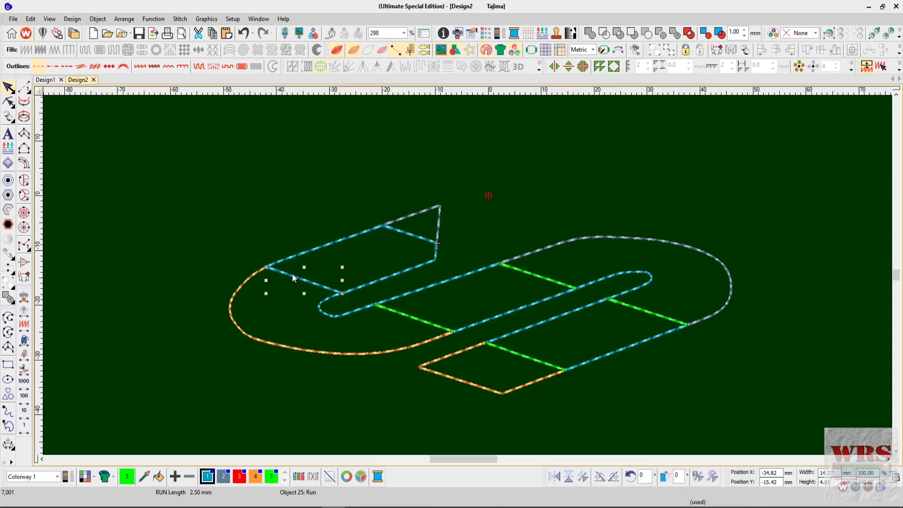
{"action": "key", "text": "d"}
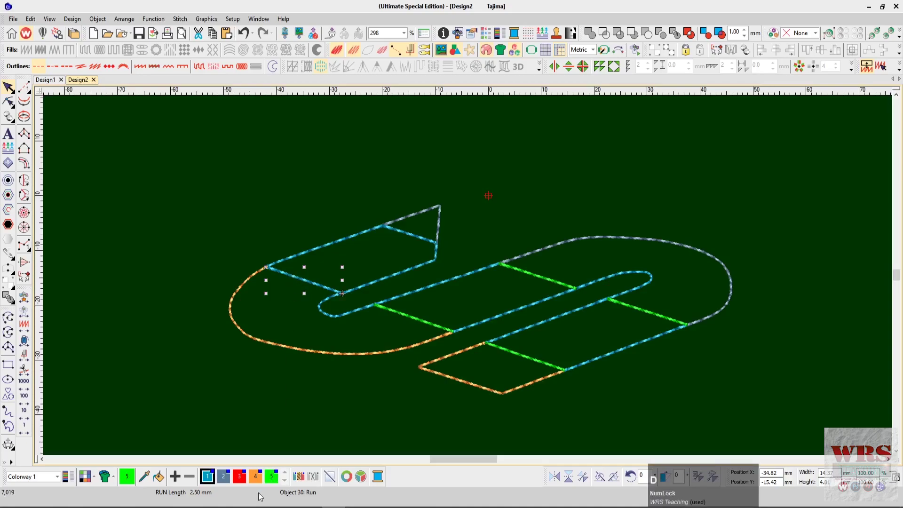
{"action": "left_click", "coordinate": [256, 476]}
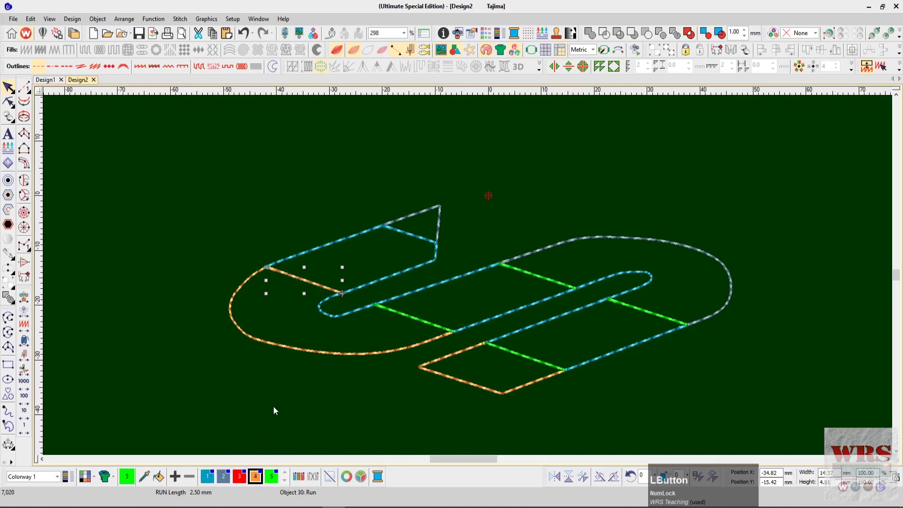
{"action": "left_click", "coordinate": [294, 278]}
{"action": "key", "text": "ctrl+z"}
{"action": "key", "text": "ctrl+z"}
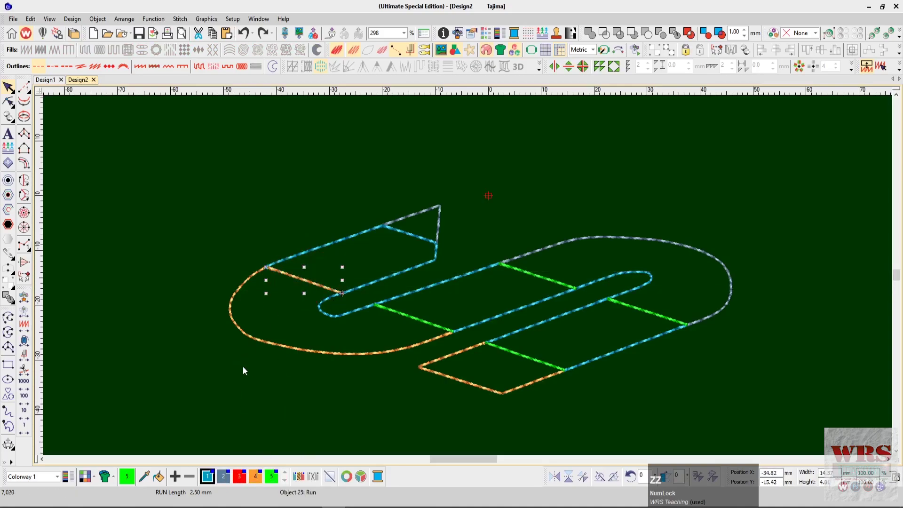
{"action": "left_click", "coordinate": [371, 365]}
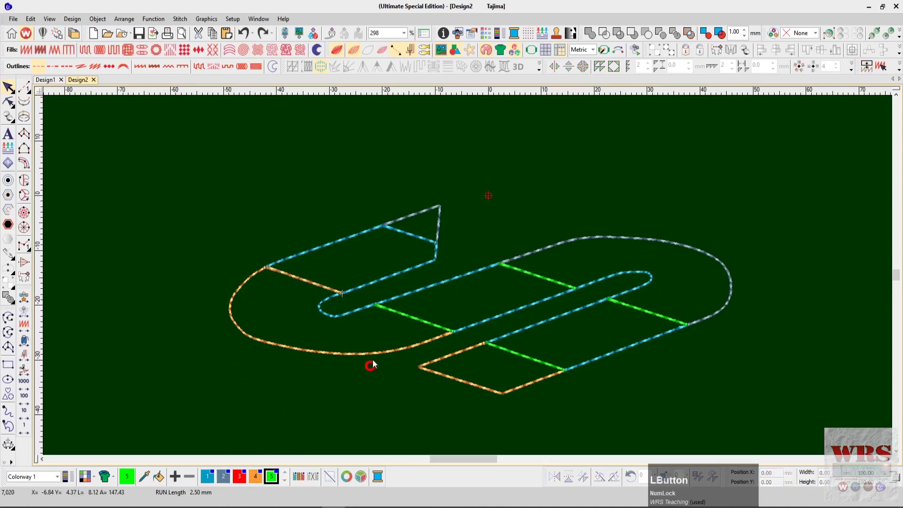
Recolour the green divider right of the left slot's rounded end orange 4, duplicate it in place, and make the copy blue 1.
{"action": "left_click", "coordinate": [408, 319]}
{"action": "left_click", "coordinate": [256, 477]}
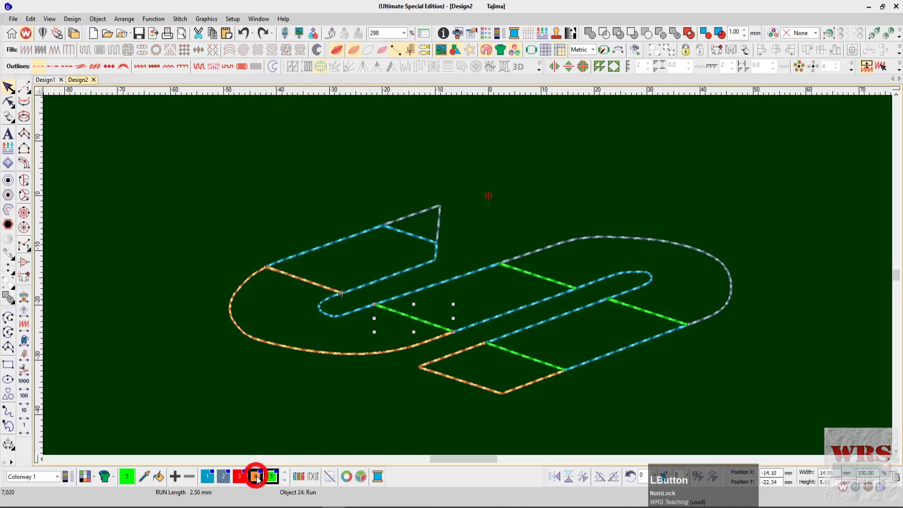
{"action": "key", "text": "ctrl+d"}
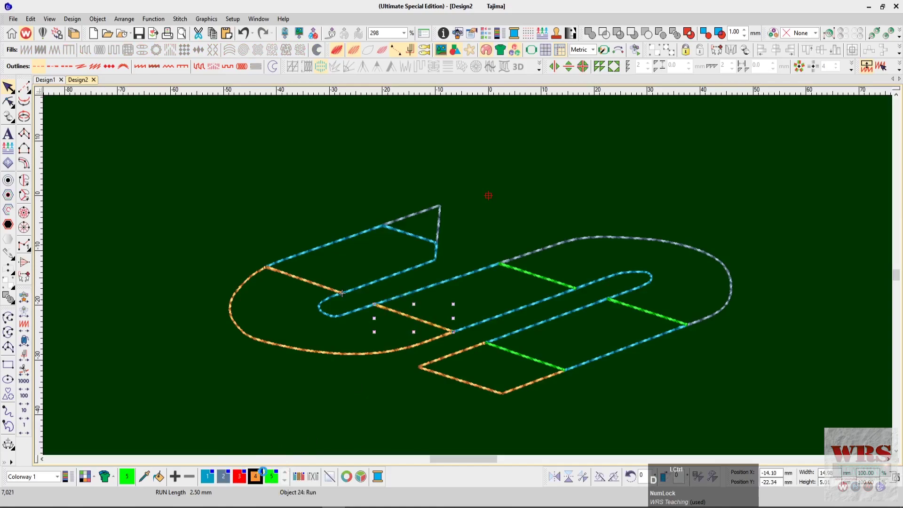
{"action": "left_click", "coordinate": [207, 476]}
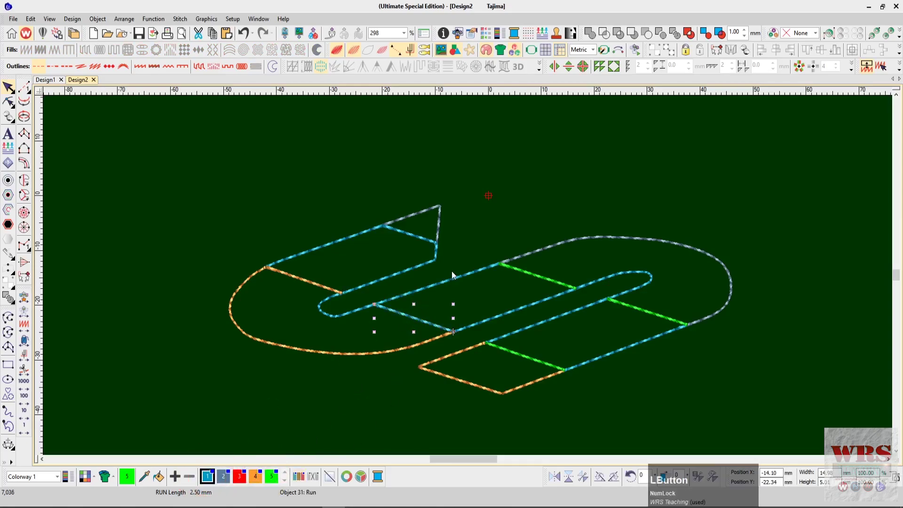
{"action": "left_click_drag", "start_coordinate": [405, 313], "coordinate": [425, 301]}
{"action": "key", "text": "ctrl+z"}
Recolour the rounded end segment of the base's left slot with the orange colour 4.
{"action": "left_click", "coordinate": [323, 314]}
{"action": "left_click", "coordinate": [255, 476]}
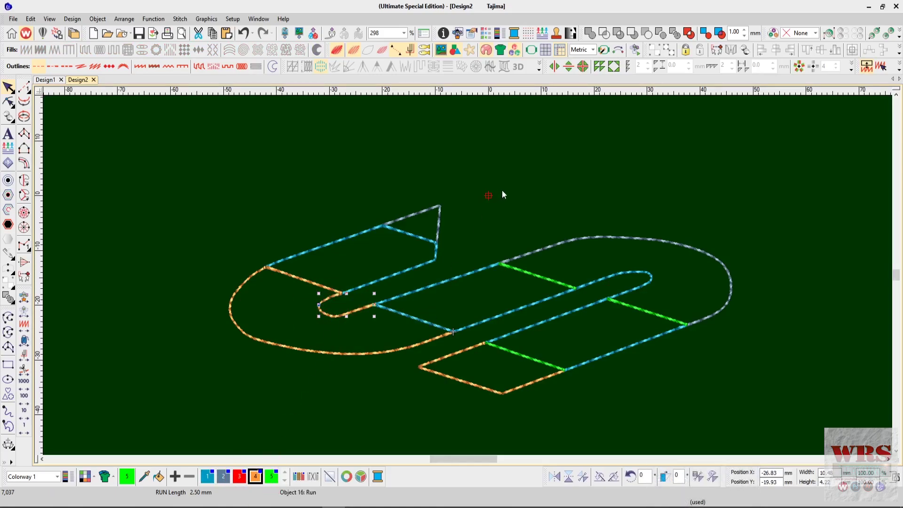
{"action": "left_click", "coordinate": [522, 175]}
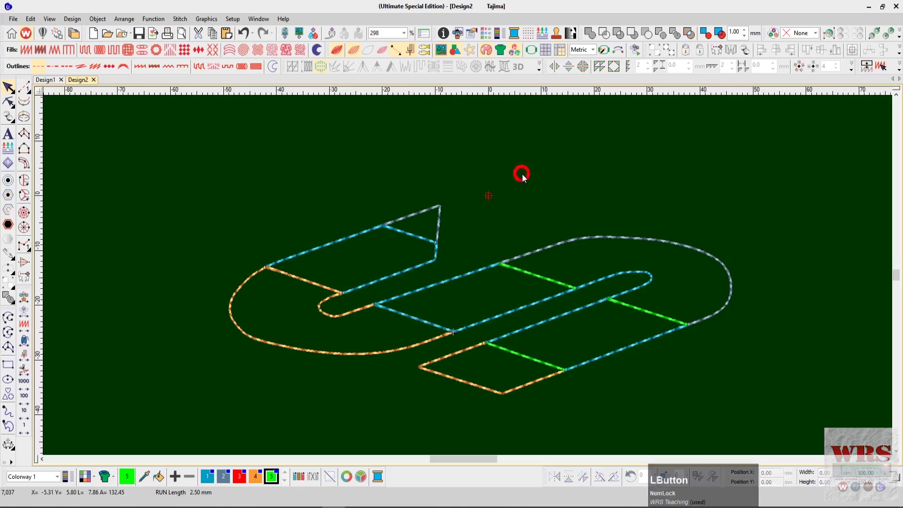
Recolour the green divider at the start of the large right-hand curve blue 1, duplicate it in place, and make the copy grey 2.
{"action": "left_click", "coordinate": [530, 274]}
{"action": "left_click", "coordinate": [207, 477]}
{"action": "key", "text": "d"}
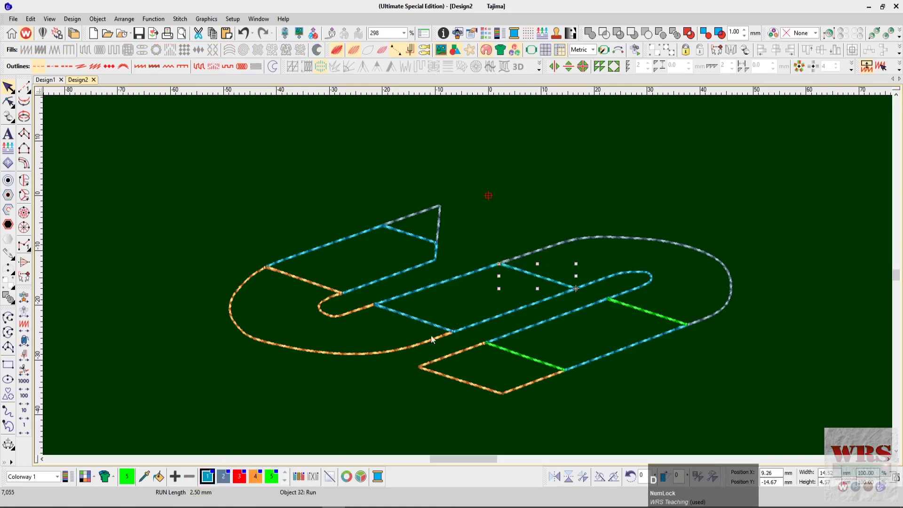
{"action": "left_click", "coordinate": [224, 476]}
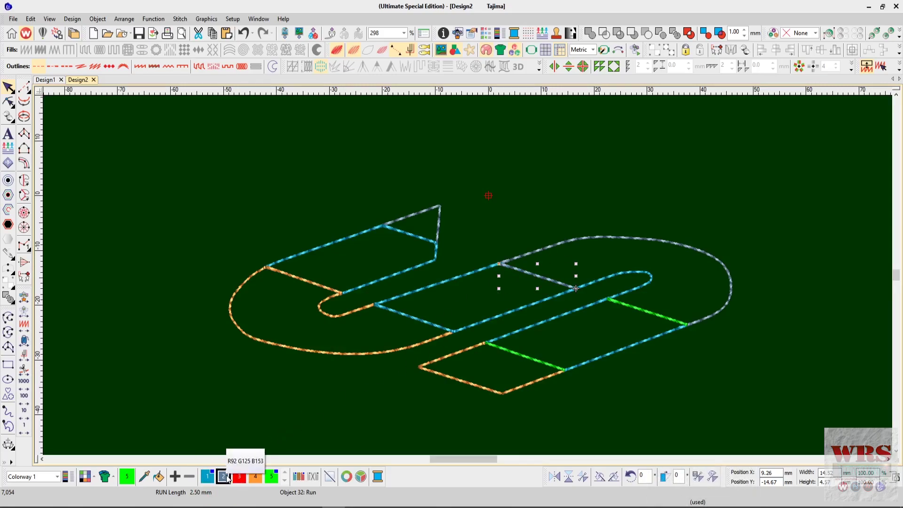
{"action": "left_click", "coordinate": [664, 270]}
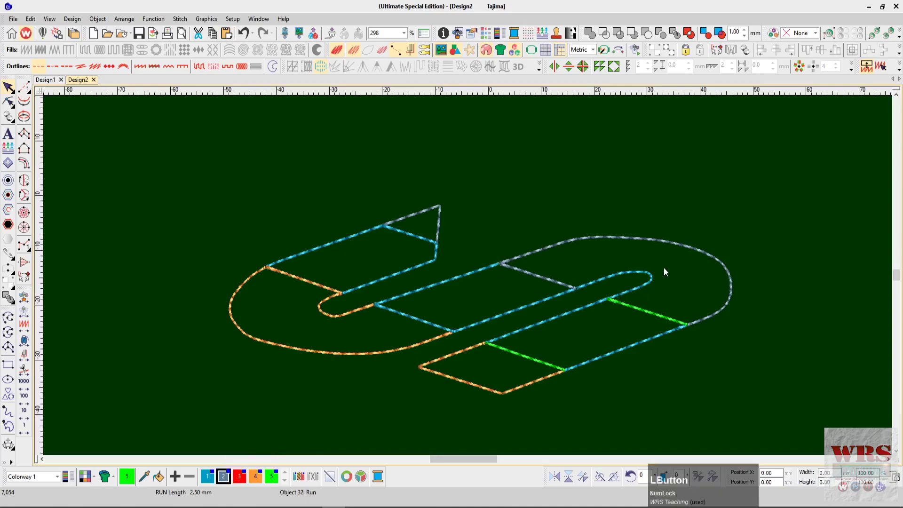
Recolour the green divider at the lower end of the large right-hand curve grey 2, duplicate it in place, and make the copy blue 1.
{"action": "left_click", "coordinate": [638, 307]}
{"action": "left_click", "coordinate": [224, 477]}
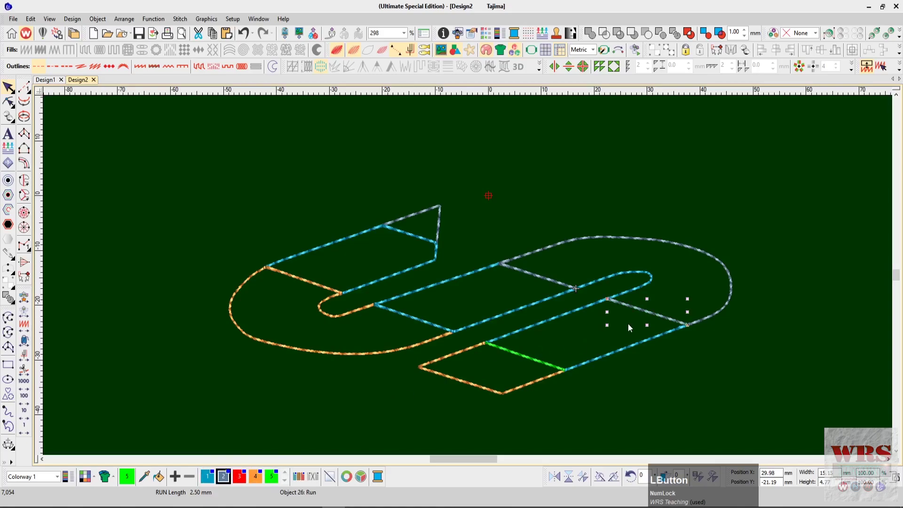
{"action": "key", "text": "ctrl"}
{"action": "left_click", "coordinate": [206, 477]}
Recolour the green divider above the base's bottom corner section blue 1, duplicate it in place, and make the copy orange 4.
{"action": "left_click", "coordinate": [526, 359]}
{"action": "left_click", "coordinate": [207, 477]}
{"action": "key", "text": "ctrl+d"}
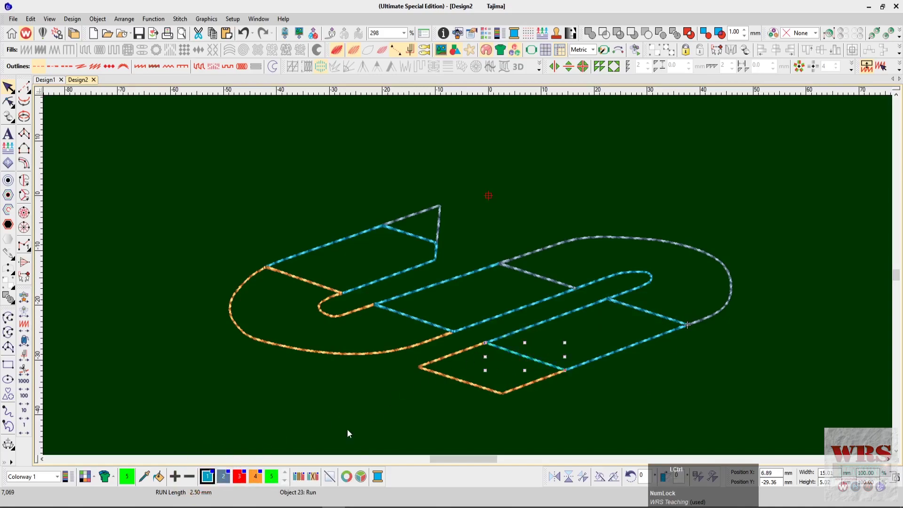
{"action": "left_click", "coordinate": [257, 476]}
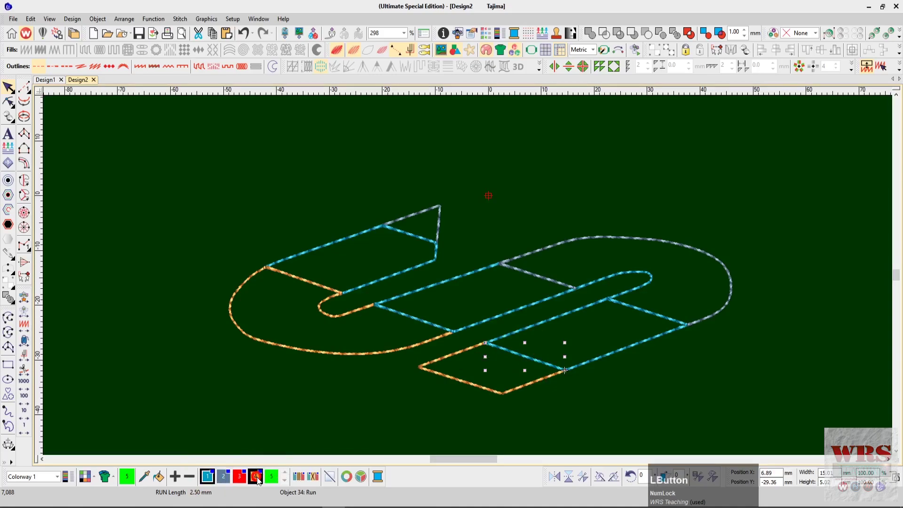
{"action": "left_click", "coordinate": [743, 328]}
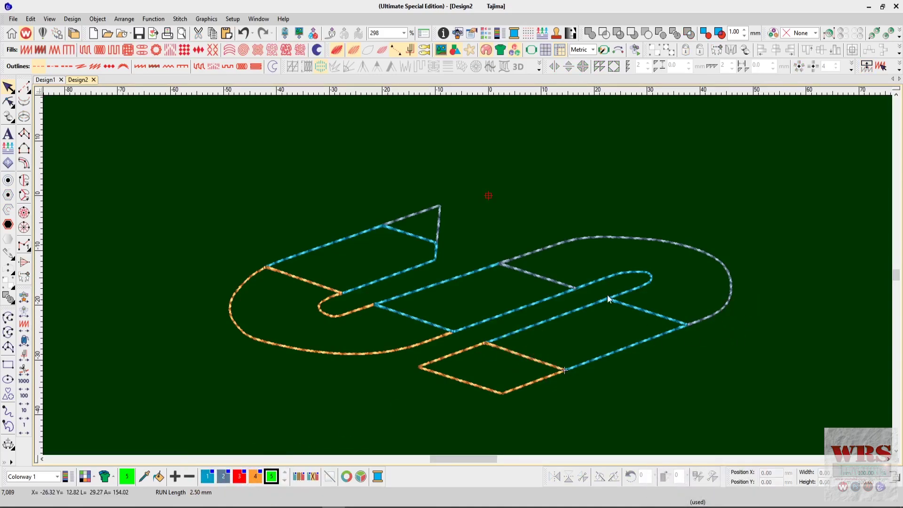
Pull the large grey curve and its dividers apart to check the duplicated edges, and undo the moves.
{"action": "left_click_drag", "start_coordinate": [620, 240], "coordinate": [645, 218]}
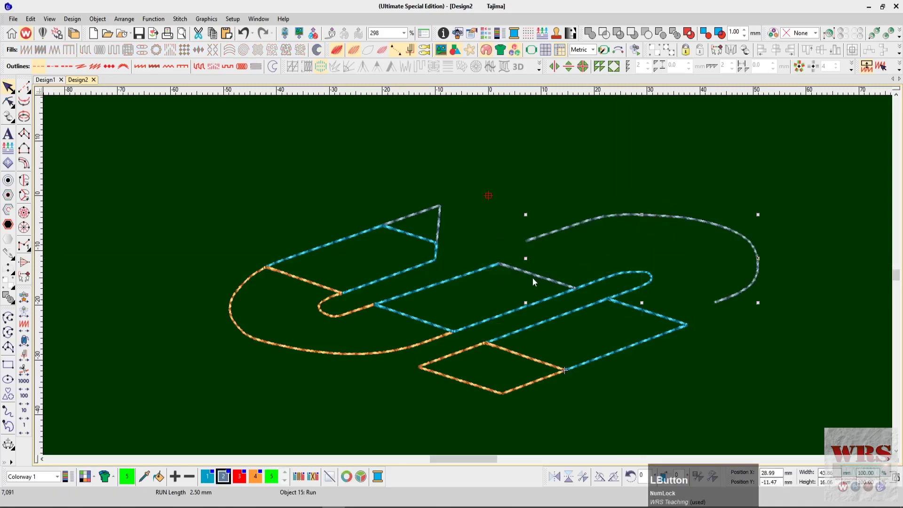
{"action": "left_click", "coordinate": [566, 256], "text": "ctrl"}
{"action": "key", "text": "ctrl+z"}
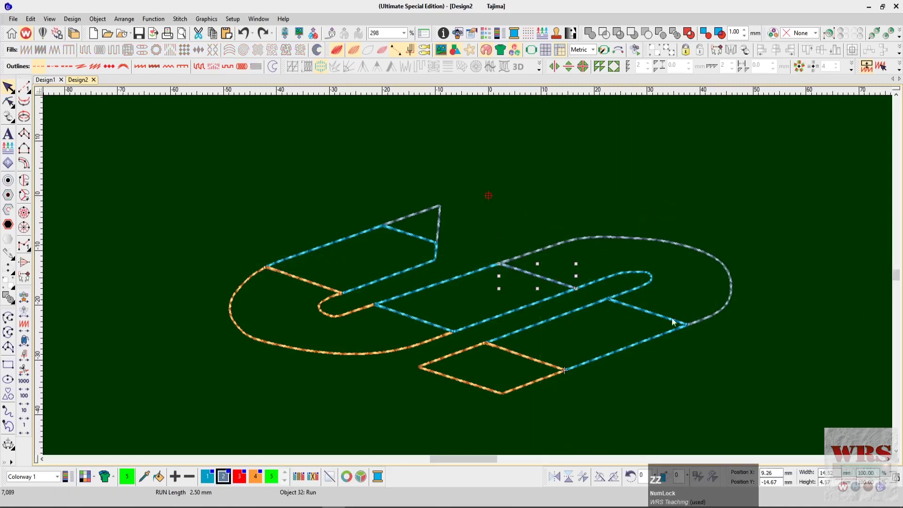
{"action": "left_click", "coordinate": [666, 303]}
{"action": "left_click_drag", "start_coordinate": [636, 309], "coordinate": [615, 324]}
{"action": "left_click", "coordinate": [556, 312]}
Recolour the rounded end segment of the base's right slot grey 2.
{"action": "left_click", "coordinate": [625, 272]}
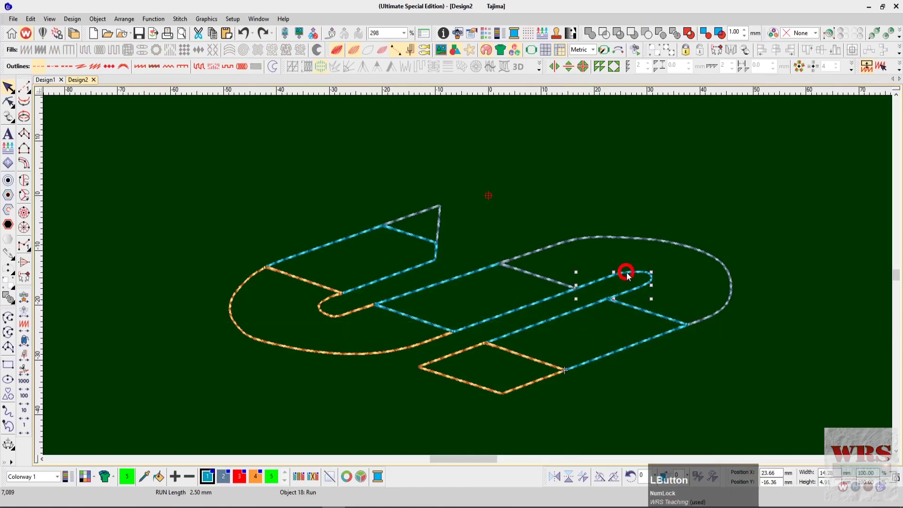
{"action": "left_click_drag", "start_coordinate": [626, 272], "coordinate": [654, 282]}
{"action": "key", "text": "ctrl+z"}
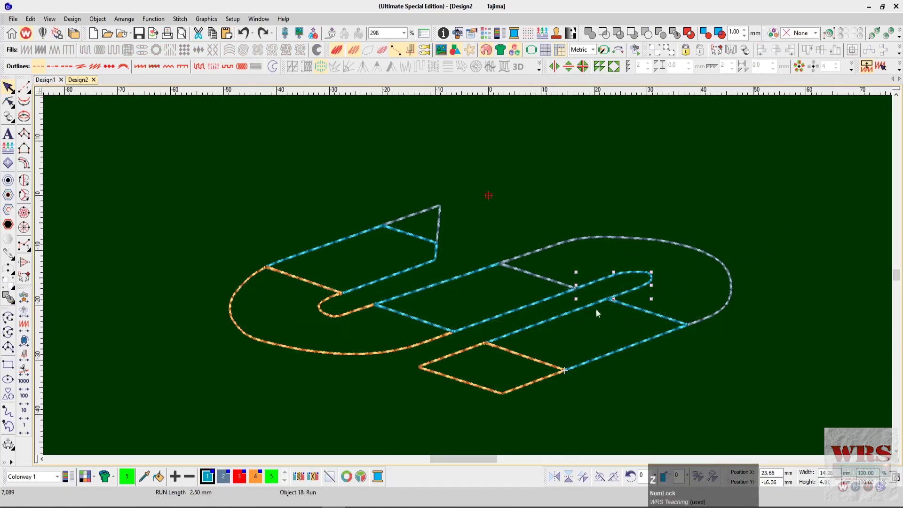
{"action": "left_click", "coordinate": [224, 477]}
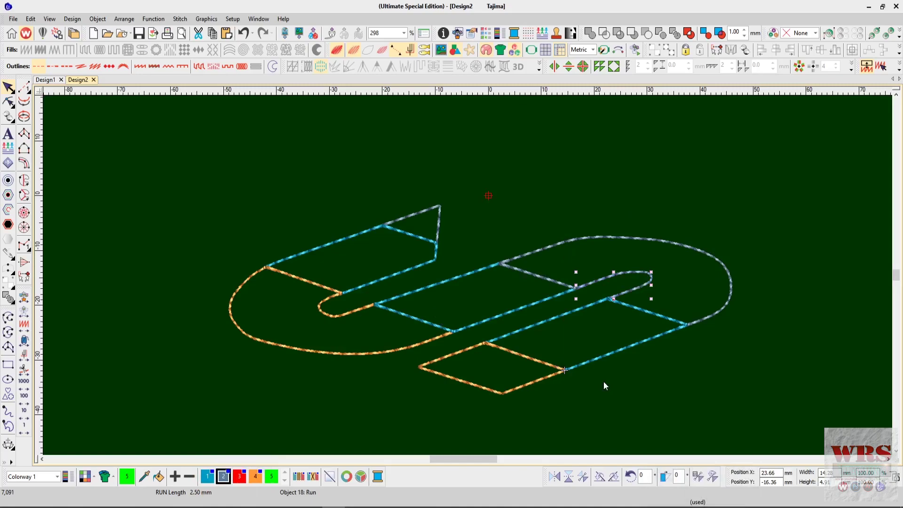
Filter the view by colour so only the grey colour 2 objects are shown.
{"action": "key", "text": "shift"}
{"action": "key", "text": "shift+z"}
{"action": "key", "text": "c"}
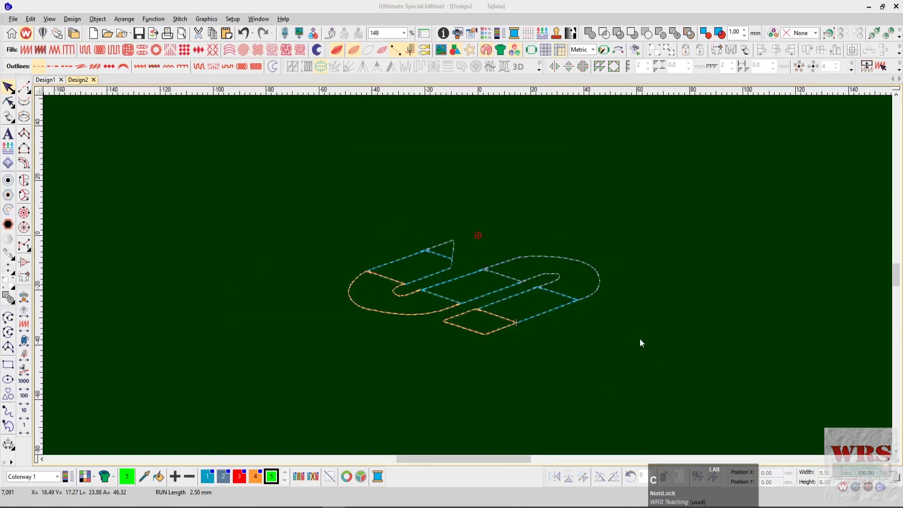
{"action": "key", "text": "space"}
{"action": "left_click", "coordinate": [401, 347]}
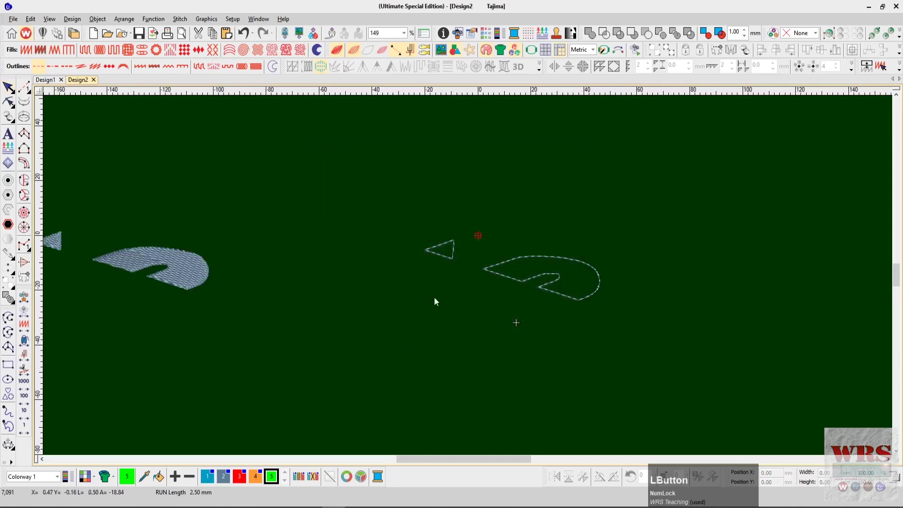
Move the divider line out of the small grey triangle to check the separate pieces, and undo the move.
{"action": "left_click_drag", "start_coordinate": [436, 265], "coordinate": [425, 285]}
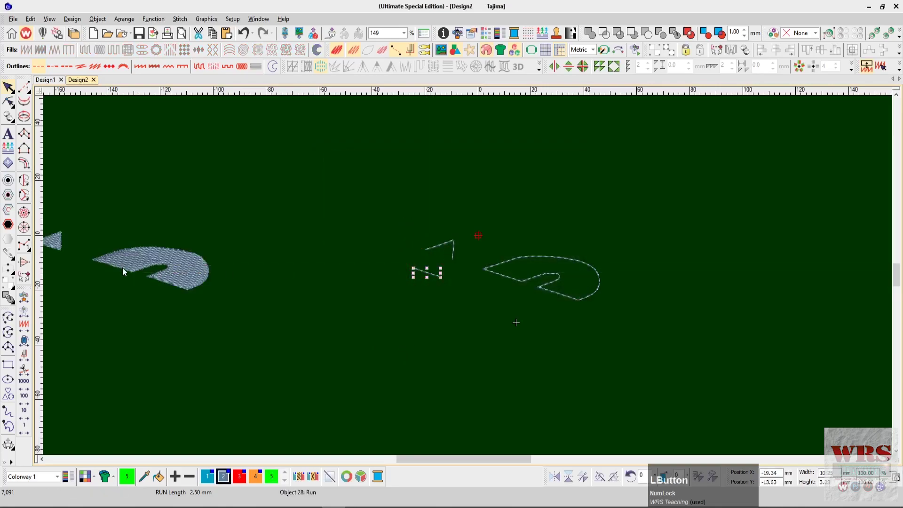
{"action": "key", "text": "z"}
{"action": "scroll", "coordinate": [527, 281], "scroll_direction": "right", "scroll_amount": 2}
{"action": "left_click", "coordinate": [500, 290]}
{"action": "key", "text": "ctrl+z"}
Select all grey outline segments and weld them into closed triangle and curve shapes.
{"action": "left_click_drag", "start_coordinate": [293, 171], "coordinate": [752, 363]}
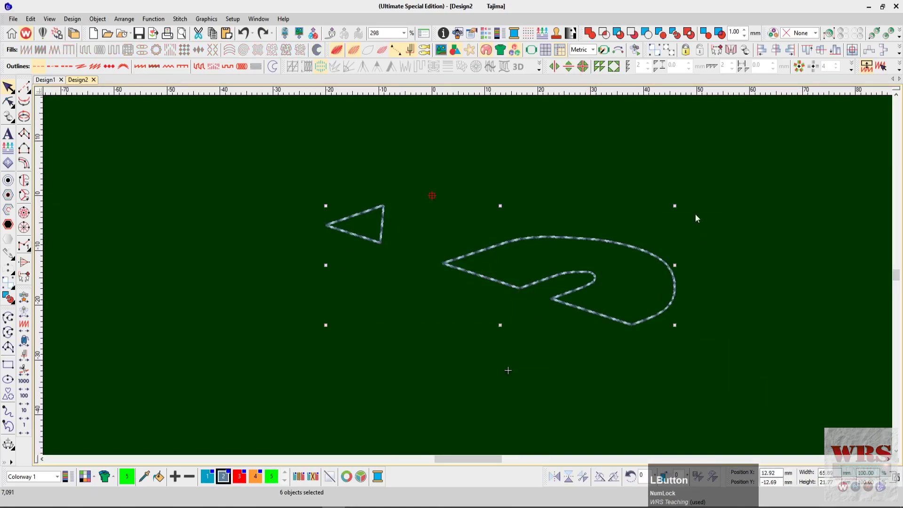
{"action": "left_click", "coordinate": [590, 35]}
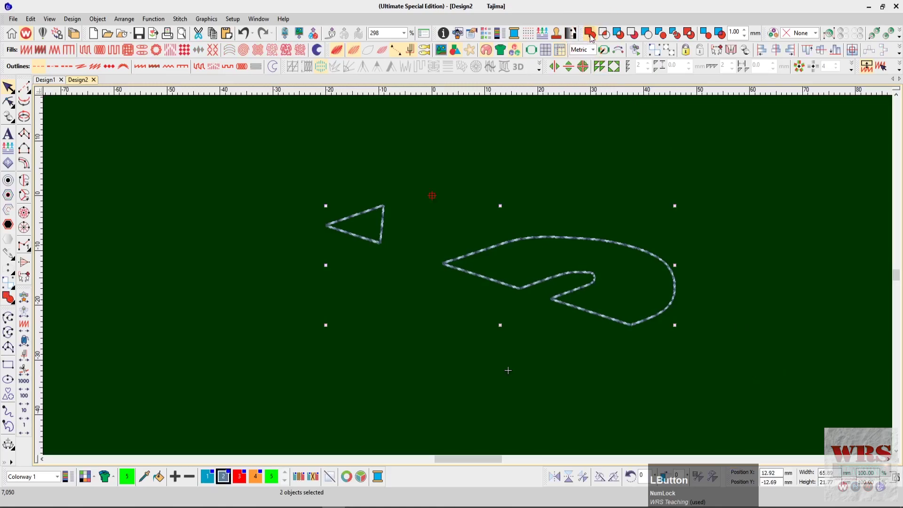
{"action": "double_click", "coordinate": [718, 329]}
Filter the view by colour so only the blue colour 1 objects are shown.
{"action": "left_click", "coordinate": [367, 205]}
{"action": "key", "text": "space"}
{"action": "left_click", "coordinate": [397, 346]}
Pull the blue divider lines away from the three stripe outlines to check each piece, and undo all the moves.
{"action": "left_click_drag", "start_coordinate": [163, 176], "coordinate": [517, 256]}
{"action": "left_click", "coordinate": [476, 269]}
{"action": "left_click_drag", "start_coordinate": [583, 313], "coordinate": [616, 302]}
{"action": "left_click_drag", "start_coordinate": [473, 357], "coordinate": [448, 370]}
{"action": "left_click_drag", "start_coordinate": [384, 332], "coordinate": [356, 343]}
{"action": "left_click_drag", "start_coordinate": [267, 288], "coordinate": [260, 292]}
{"action": "left_click_drag", "start_coordinate": [366, 234], "coordinate": [402, 209]}
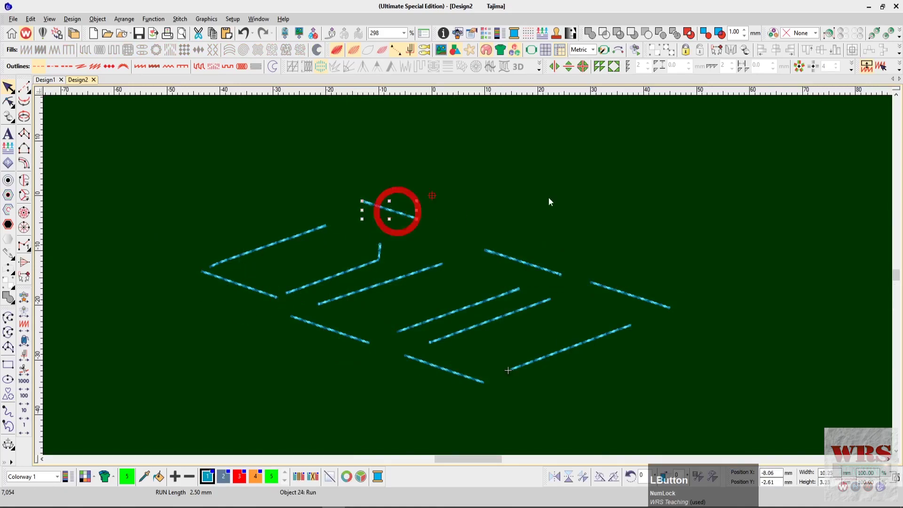
{"action": "key", "text": "ctrl+z"}
{"action": "key", "text": "ctrl+z"}
{"action": "key", "text": "ctrl+z"}
{"action": "key", "text": "ctrl+z"}
{"action": "key", "text": "ctrl+z"}
{"action": "key", "text": "ctrl+z"}
Select all blue outline segments and weld them into three closed stripe shapes.
{"action": "left_click", "coordinate": [223, 230]}
{"action": "left_click_drag", "start_coordinate": [185, 186], "coordinate": [658, 391]}
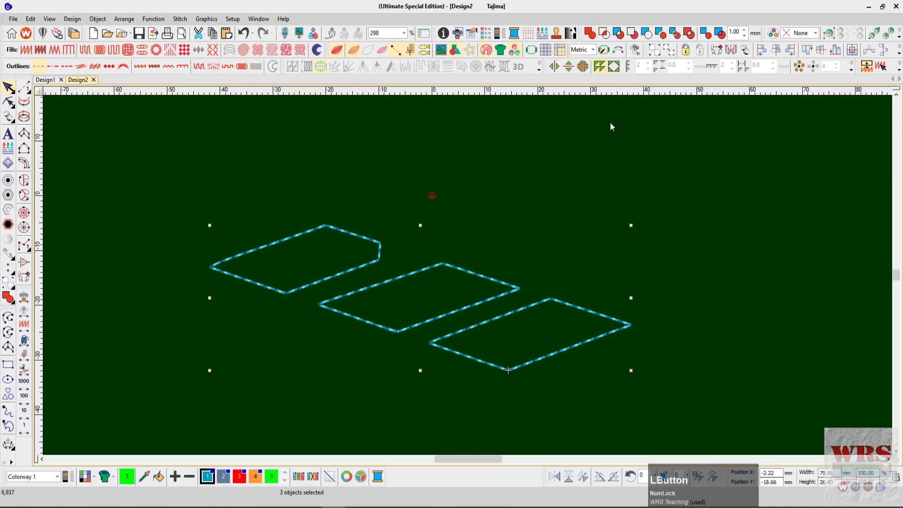
{"action": "left_click", "coordinate": [673, 255]}
Move the right and middle blue shapes to check that their outlines are joined, and undo both moves.
{"action": "left_click_drag", "start_coordinate": [582, 306], "coordinate": [620, 296]}
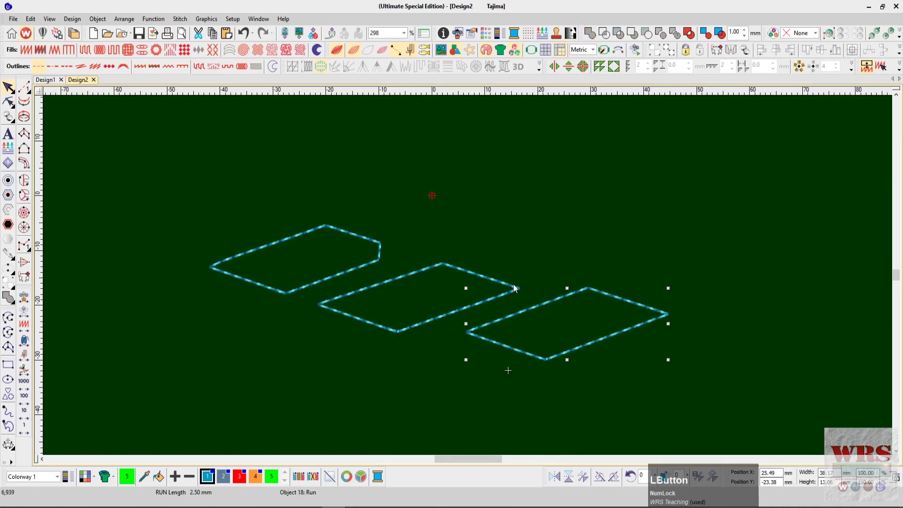
{"action": "left_click_drag", "start_coordinate": [514, 288], "coordinate": [525, 278]}
{"action": "left_click", "coordinate": [395, 243]}
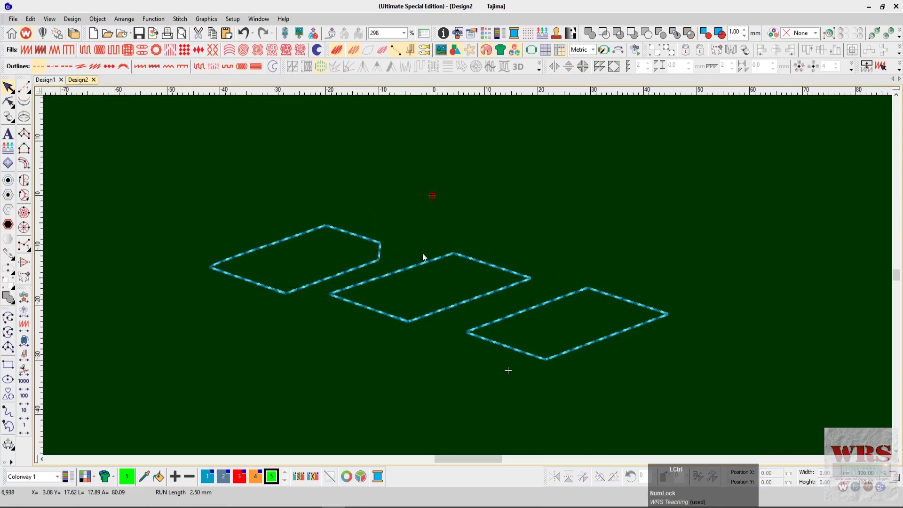
{"action": "key", "text": "ctrl+z"}
{"action": "key", "text": "ctrl+z"}
Show only the orange colour 4 objects and weld all their segments into closed shapes.
{"action": "key", "text": "c"}
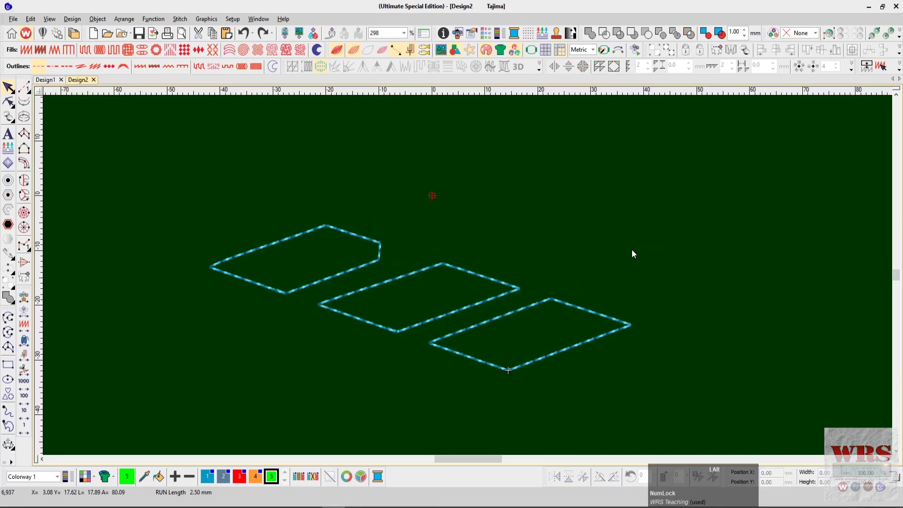
{"action": "left_click", "coordinate": [347, 215]}
{"action": "key", "text": "space"}
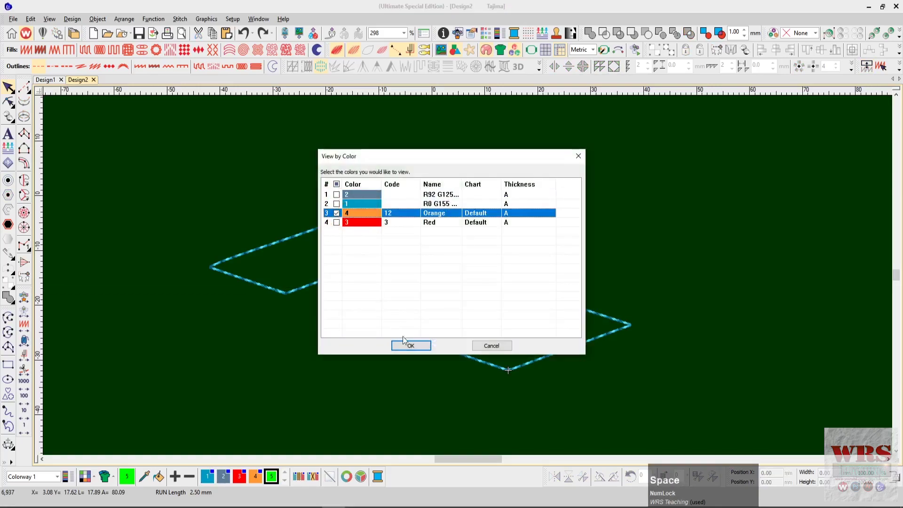
{"action": "left_click", "coordinate": [407, 345]}
{"action": "left_click_drag", "start_coordinate": [245, 297], "coordinate": [546, 423]}
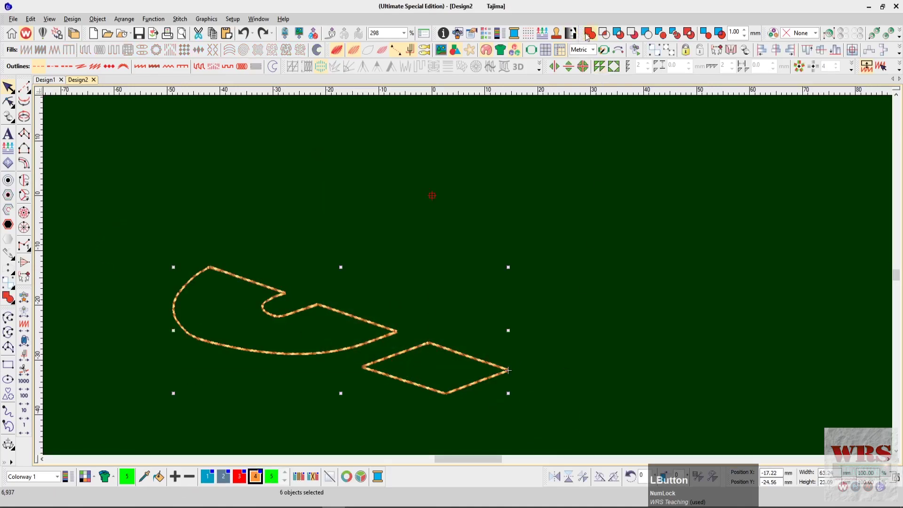
{"action": "left_click", "coordinate": [614, 252]}
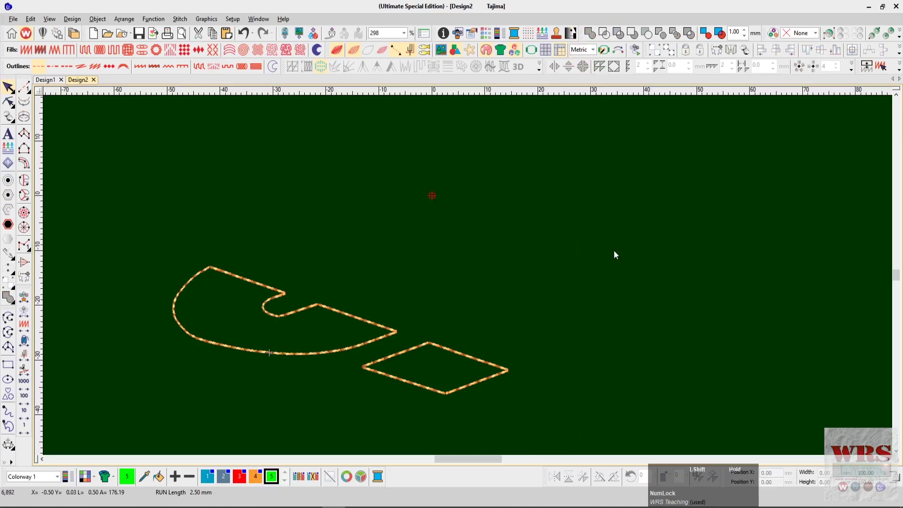
Show all colours again, and cut and paste the two grey shapes in place to resequence them last.
{"action": "key", "text": "shift+s"}
{"action": "key", "text": "shift+z"}
{"action": "left_click", "coordinate": [564, 207]}
{"action": "left_click", "coordinate": [471, 201], "text": "ctrl"}
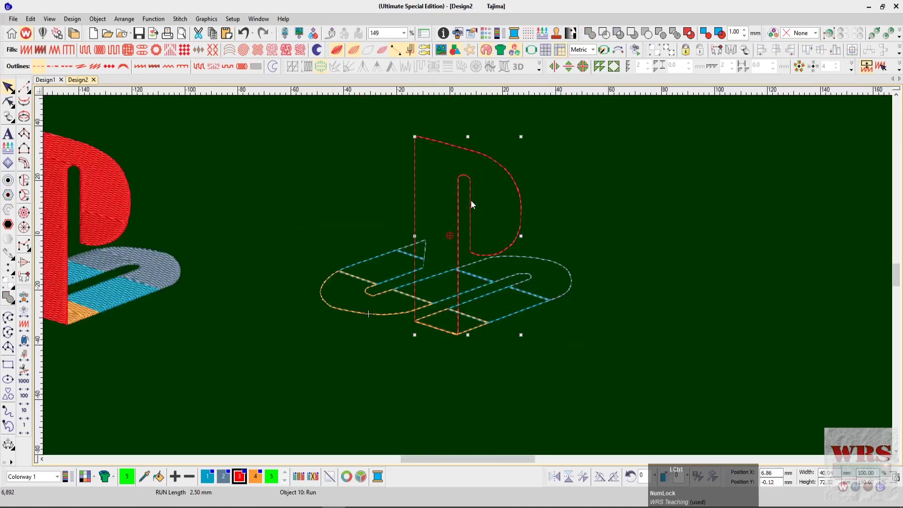
{"action": "left_click", "coordinate": [543, 259]}
{"action": "left_click", "coordinate": [422, 240], "text": "ctrl"}
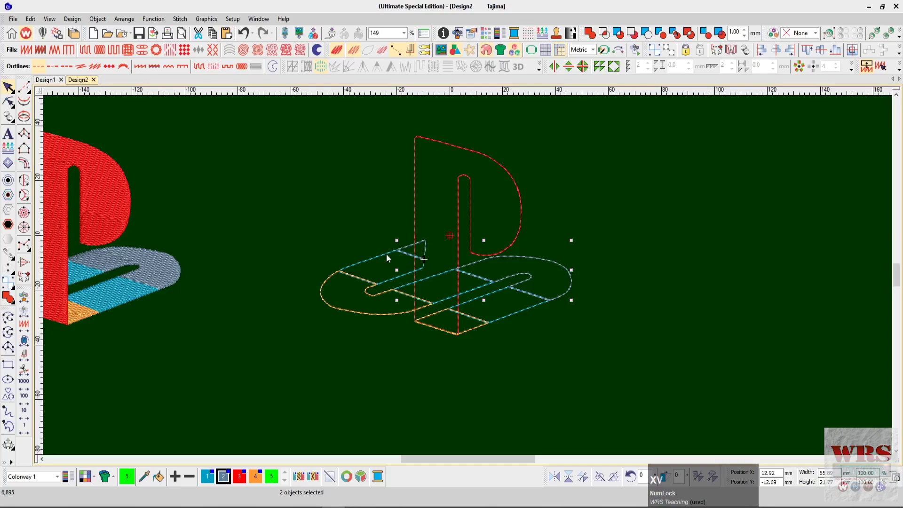
Cut the three blue stripe shapes and paste them in place to sequence them after the grey ones.
{"action": "left_click", "coordinate": [440, 271], "text": "ctrl"}
{"action": "left_click", "coordinate": [479, 297], "text": "ctrl"}
{"action": "key", "text": "ctrl+x"}
{"action": "key", "text": "ctrl+v"}
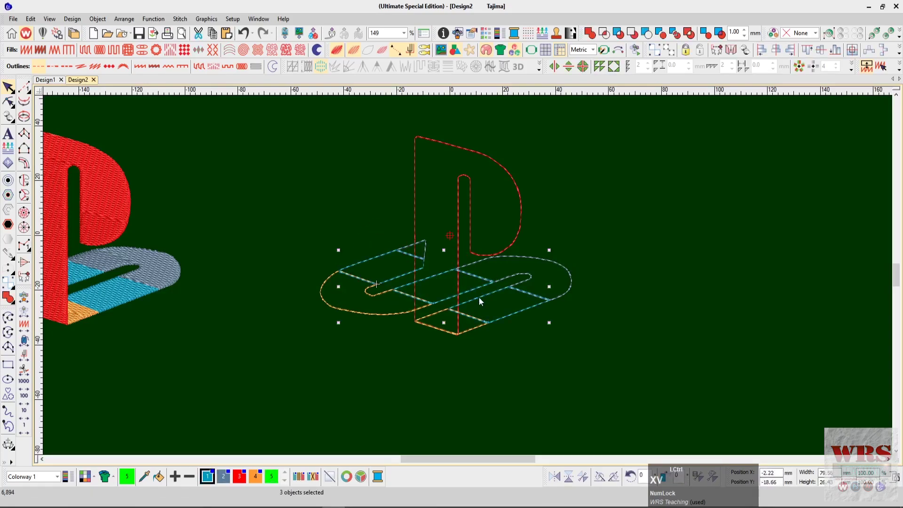
Cut the two orange shapes and paste them in place to sequence them after the blue ones.
{"action": "left_click", "coordinate": [330, 304]}
{"action": "key", "text": "ctrl+x"}
{"action": "key", "text": "ctrl+v"}
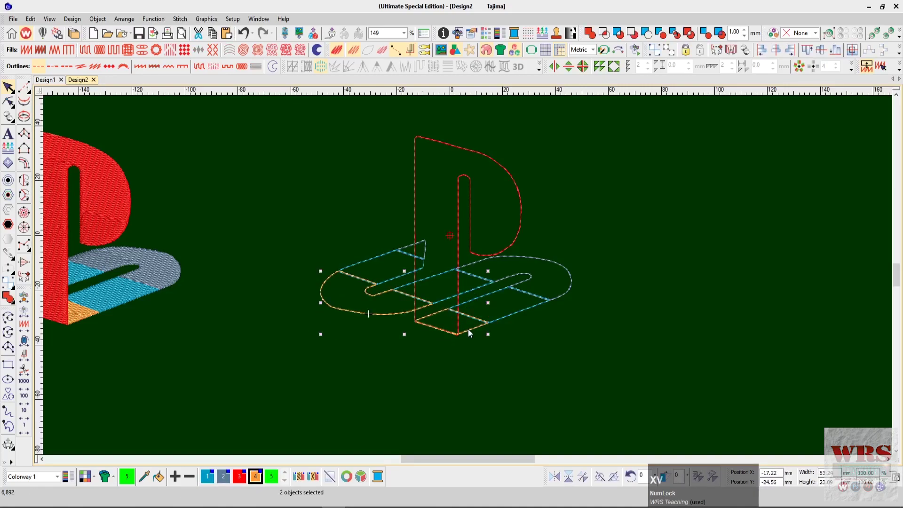
Cut the red P outline and paste it in place so it is sequenced on top of the base.
{"action": "left_click", "coordinate": [458, 211]}
{"action": "key", "text": "ctrl+x"}
{"action": "key", "text": "ctrl+v"}
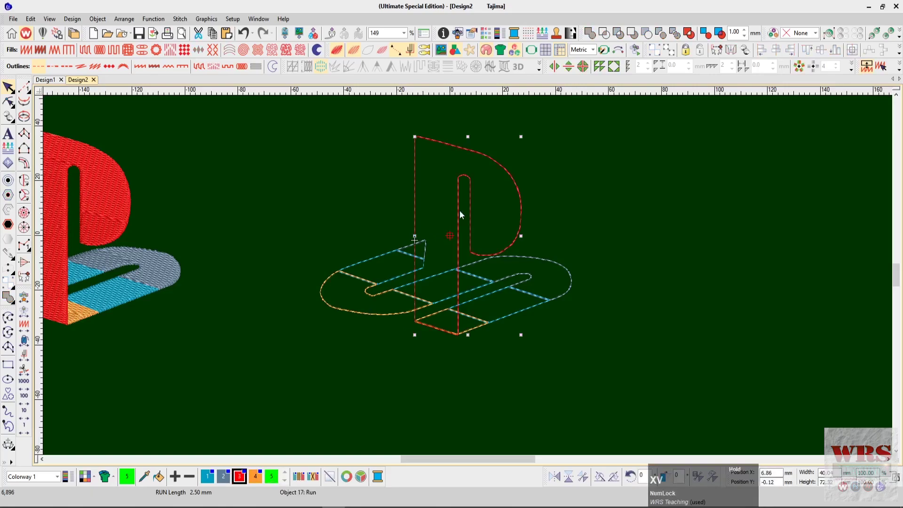
Select all the logo's outline shapes and convert them to Complex Fill.
{"action": "key", "text": "z"}
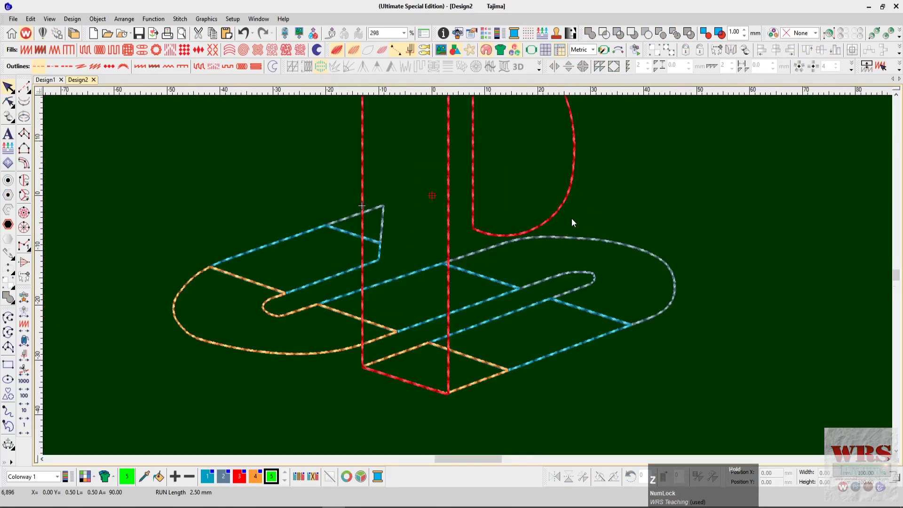
{"action": "key", "text": "shift+z"}
{"action": "left_click_drag", "start_coordinate": [621, 107], "coordinate": [603, 149]}
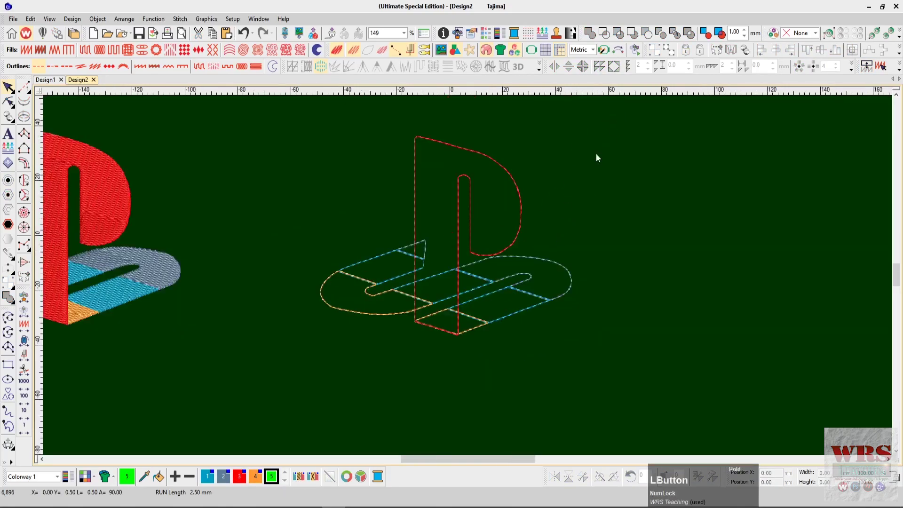
{"action": "left_click_drag", "start_coordinate": [316, 368], "coordinate": [301, 372]}
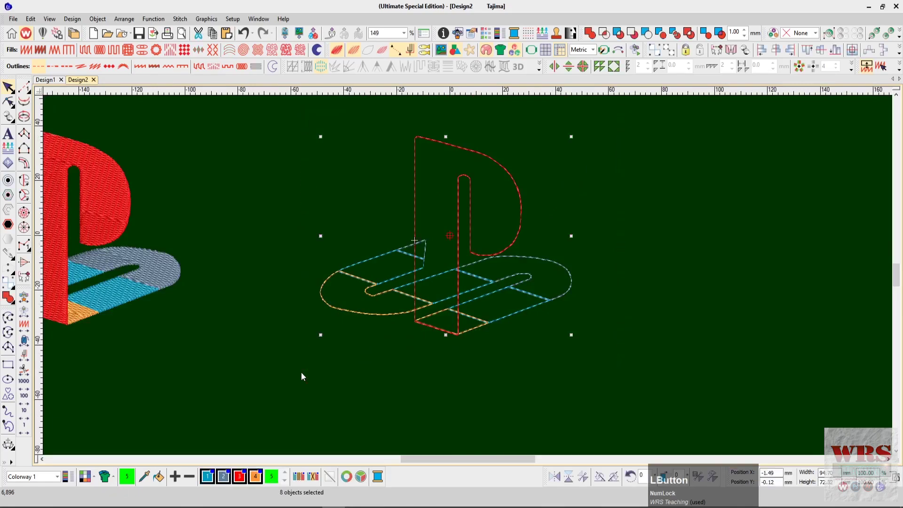
{"action": "left_click", "coordinate": [85, 50]}
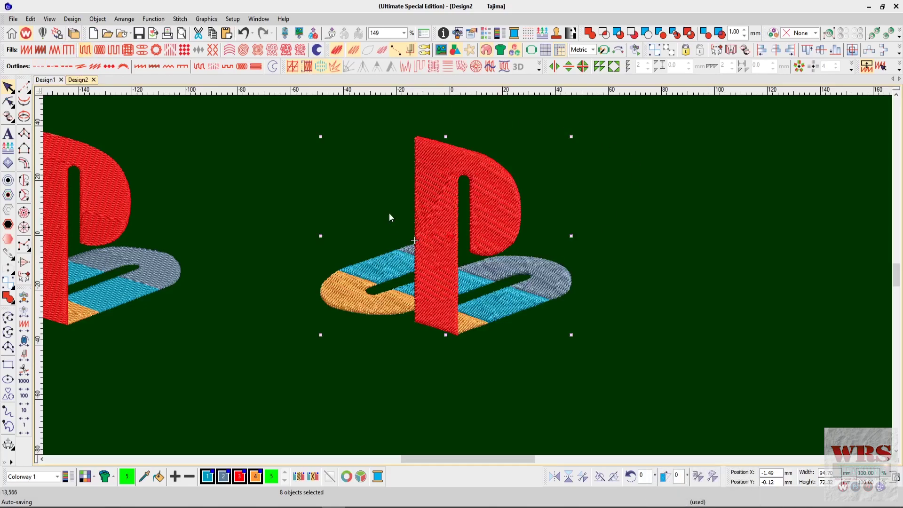
Reshape the red P to set its stitch angle to 165°.
{"action": "key", "text": "shift+z"}
{"action": "key", "text": "h"}
{"action": "key", "text": "Escape"}
{"action": "left_click", "coordinate": [500, 189]}
{"action": "key", "text": "h"}
{"action": "left_click_drag", "start_coordinate": [467, 241], "coordinate": [467, 349]}
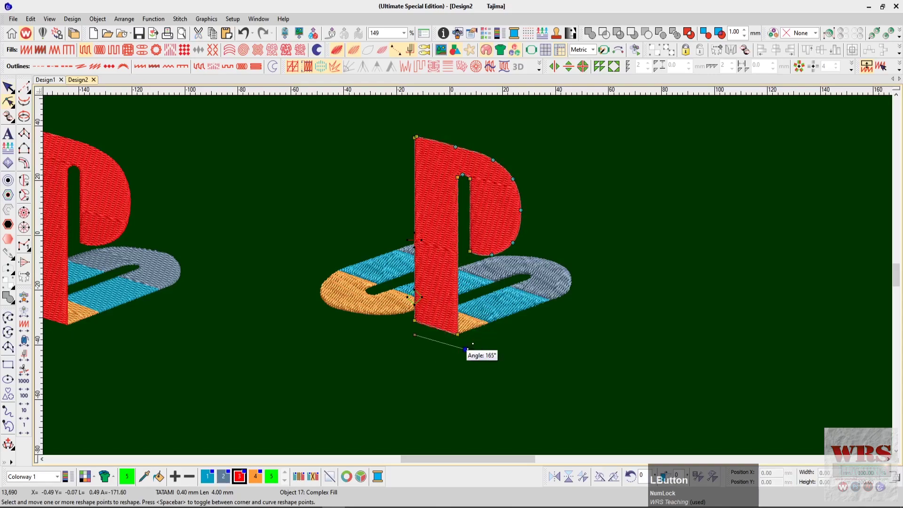
{"action": "key", "text": "Escape"}
Reshape the middle blue section so its stitch angle slopes down to the right, along its dividers.
{"action": "key", "text": "z"}
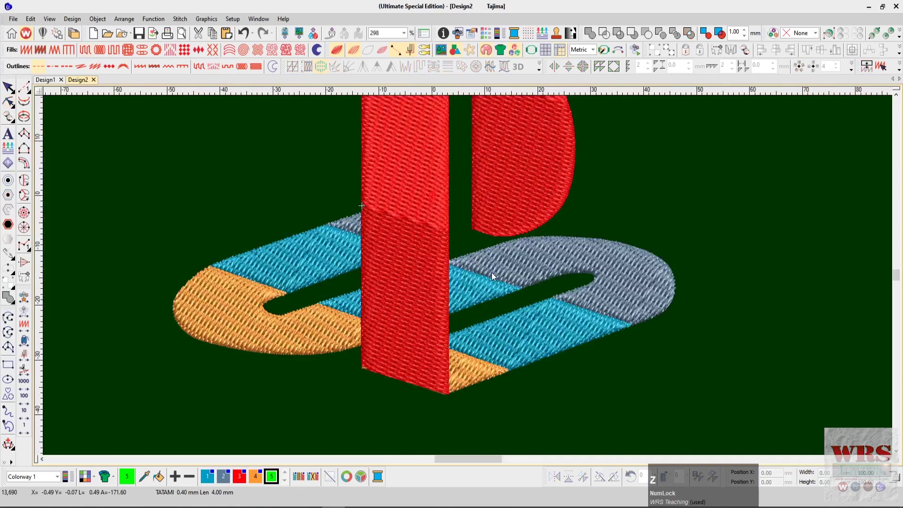
{"action": "left_click", "coordinate": [481, 297]}
{"action": "key", "text": "h"}
{"action": "left_click_drag", "start_coordinate": [423, 155], "coordinate": [403, 363]}
Reshape the lower-right blue section so its stitch angle slopes down to the right, roughly parallel to its dividers.
{"action": "left_click", "coordinate": [502, 337]}
{"action": "key", "text": "h"}
{"action": "left_click_drag", "start_coordinate": [531, 188], "coordinate": [506, 402]}
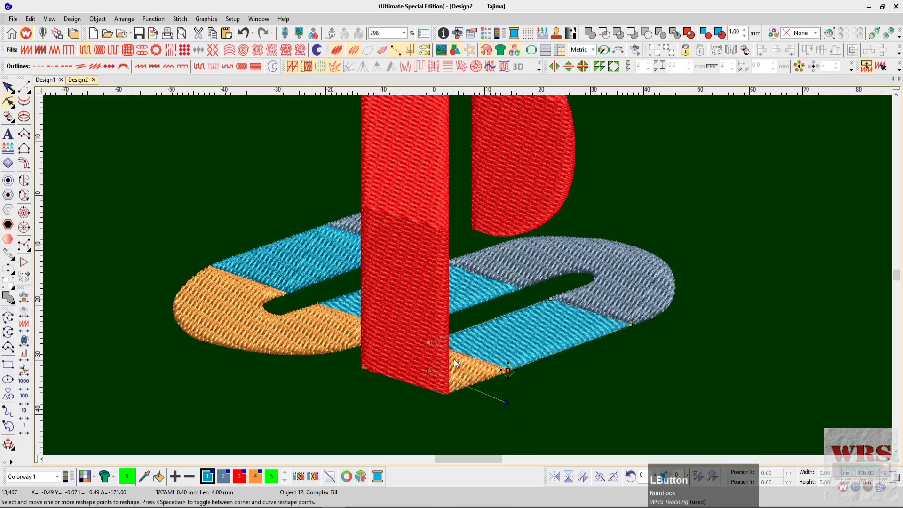
{"action": "key", "text": "Escape"}
Reshape the upper-left blue section so its stitch angle slopes down to the right, roughly parallel to its dividers.
{"action": "left_click", "coordinate": [318, 254]}
{"action": "key", "text": "h"}
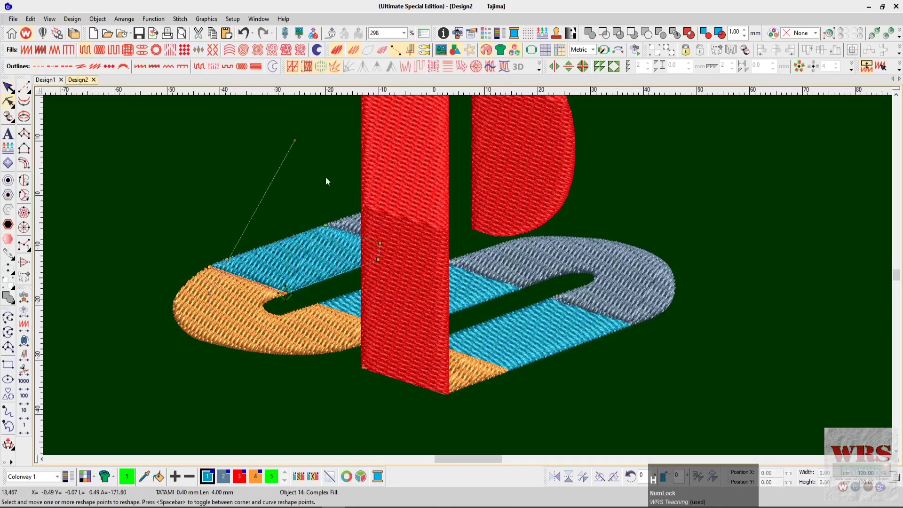
{"action": "left_click_drag", "start_coordinate": [295, 140], "coordinate": [273, 318]}
{"action": "key", "text": "Escape"}
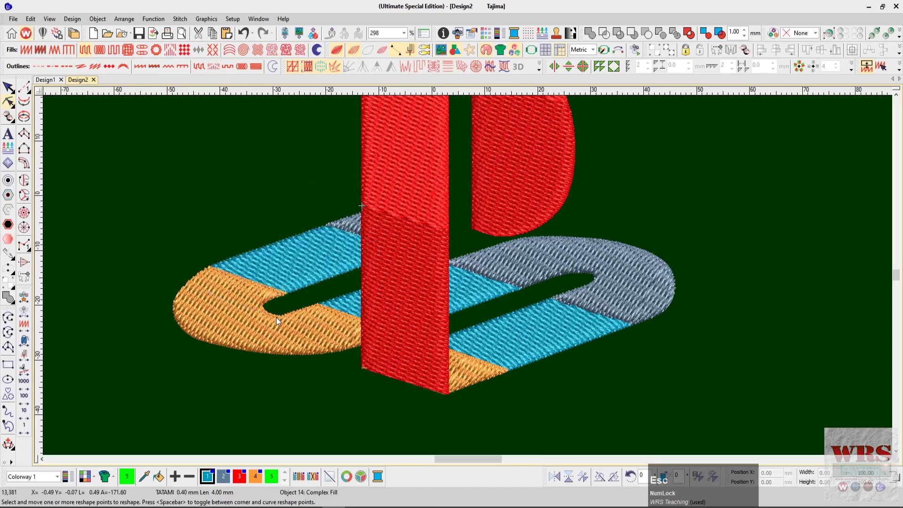
Reshape the large curved orange section to set its stitch angle to 156°.
{"action": "left_click", "coordinate": [229, 312]}
{"action": "key", "text": "h"}
{"action": "left_click_drag", "start_coordinate": [285, 153], "coordinate": [265, 398]}
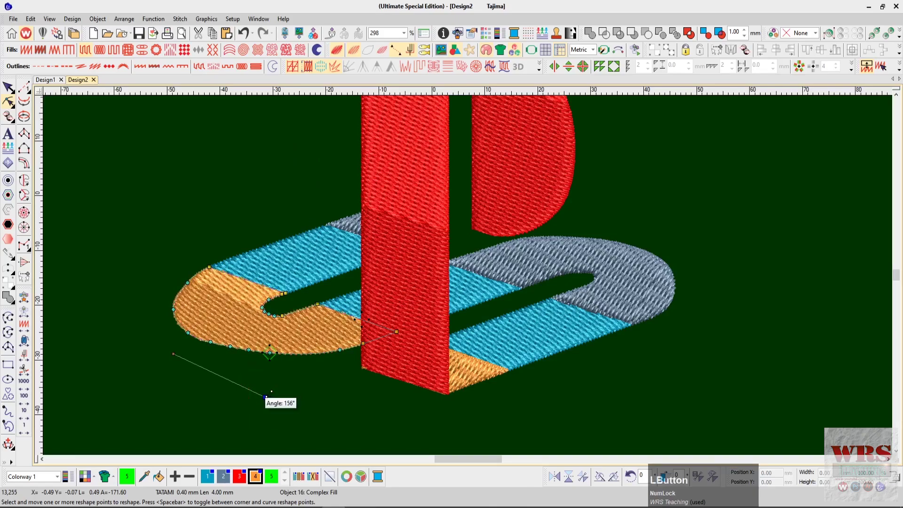
{"action": "key", "text": "Escape"}
Reshape the small orange section at the foot of the P so its stitch angle slopes down to the right.
{"action": "left_click", "coordinate": [469, 371]}
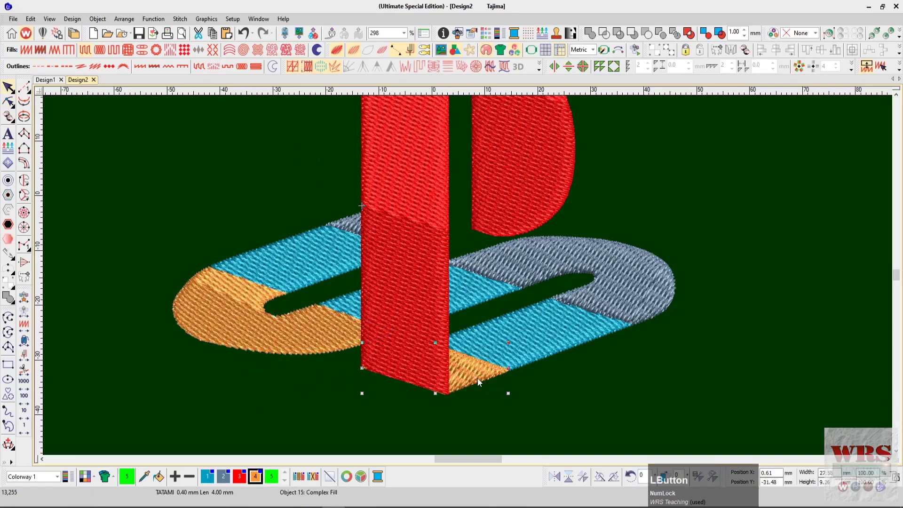
{"action": "key", "text": "h"}
{"action": "left_click_drag", "start_coordinate": [435, 262], "coordinate": [419, 412]}
{"action": "key", "text": "Escape"}
Reshape the large curved grey section so its stitch angle slopes down to the right like the adjoining blue sections.
{"action": "left_click", "coordinate": [605, 263]}
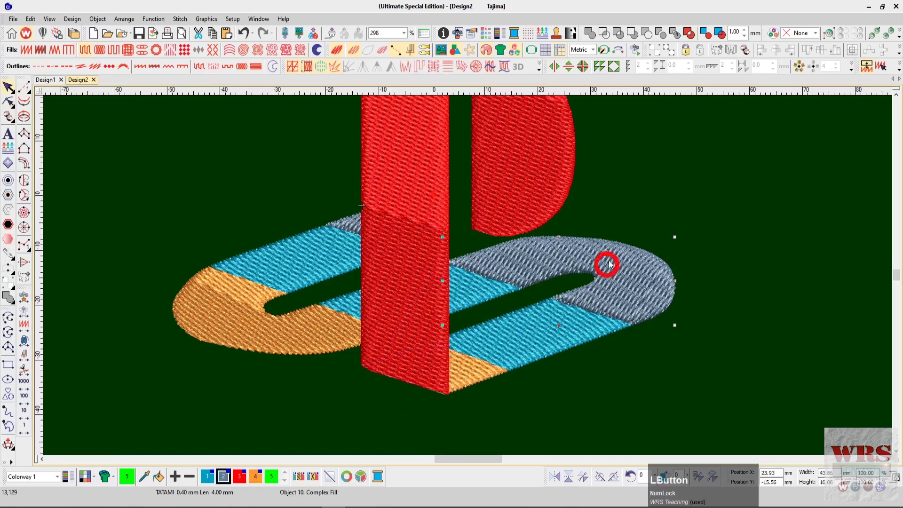
{"action": "key", "text": "h"}
{"action": "left_click_drag", "start_coordinate": [558, 116], "coordinate": [550, 367]}
{"action": "key", "text": "Escape"}
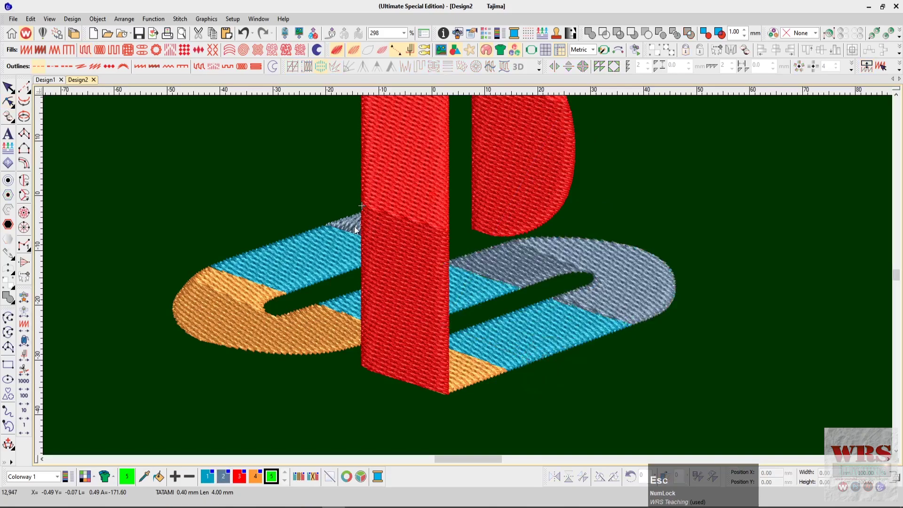
Reshape the small grey section behind the P's stem so its stitch angle slopes down to the right.
{"action": "left_click", "coordinate": [347, 217]}
{"action": "key", "text": "h"}
{"action": "left_click_drag", "start_coordinate": [383, 206], "coordinate": [375, 262]}
{"action": "key", "text": "Escape"}
Select all eight objects of the new logo and move them close beside the earlier version of the logo for comparison.
{"action": "key", "text": "shift+z"}
{"action": "key", "text": "shift+z"}
{"action": "scroll", "coordinate": [608, 239], "scroll_direction": "left", "scroll_amount": 2}
{"action": "left_click_drag", "start_coordinate": [635, 174], "coordinate": [443, 324]}
{"action": "left_click_drag", "start_coordinate": [507, 280], "coordinate": [436, 283]}
{"action": "scroll", "coordinate": [565, 261], "scroll_direction": "up", "scroll_amount": 2}
{"action": "key", "text": "0"}
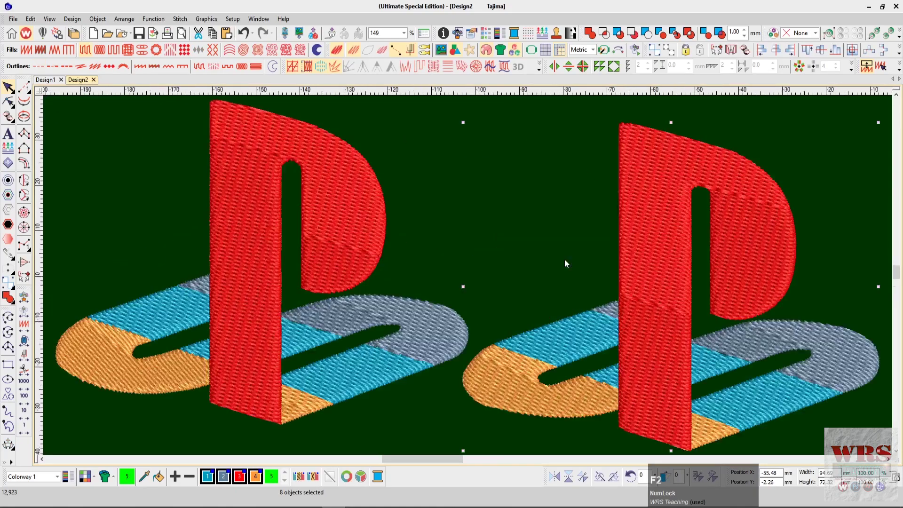
{"action": "key", "text": "shift+z"}
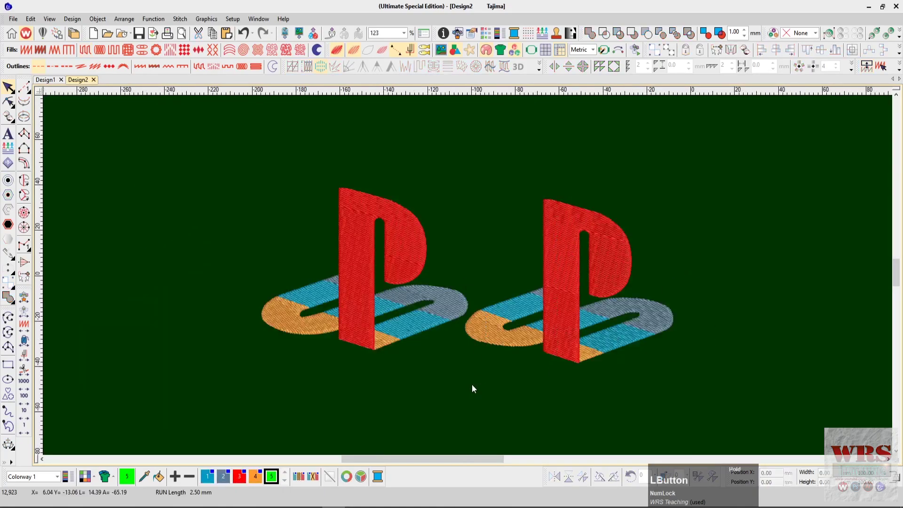
{"action": "left_click_drag", "start_coordinate": [523, 338], "coordinate": [527, 329]}
{"action": "left_click", "coordinate": [769, 287]}
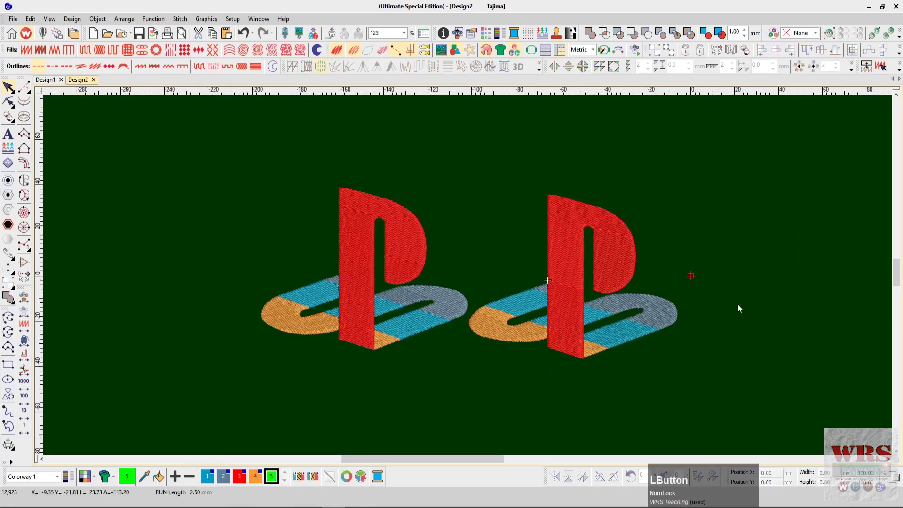
Move the red P and each blue, grey and orange section of the new logo apart to show them as separate shapes.
{"action": "left_click_drag", "start_coordinate": [588, 219], "coordinate": [776, 218]}
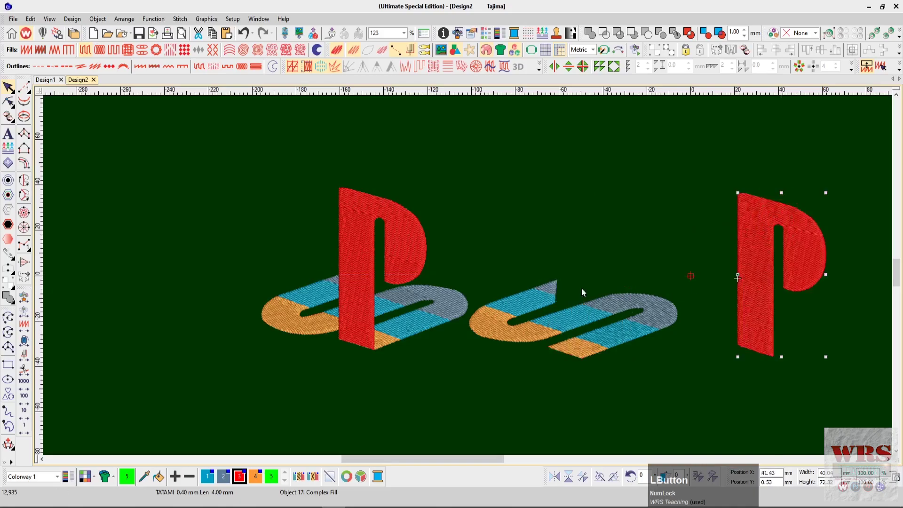
{"action": "left_click", "coordinate": [587, 254]}
{"action": "left_click_drag", "start_coordinate": [553, 284], "coordinate": [563, 259]}
{"action": "left_click_drag", "start_coordinate": [528, 299], "coordinate": [522, 277]}
{"action": "left_click_drag", "start_coordinate": [492, 328], "coordinate": [487, 345]}
{"action": "left_click_drag", "start_coordinate": [561, 318], "coordinate": [556, 308]}
{"action": "left_click_drag", "start_coordinate": [605, 340], "coordinate": [634, 362]}
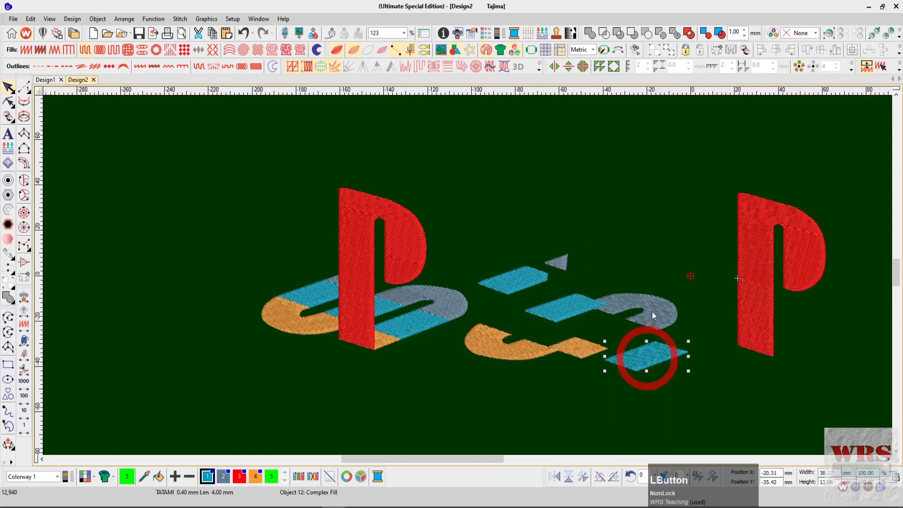
{"action": "left_click_drag", "start_coordinate": [663, 312], "coordinate": [684, 301]}
{"action": "left_click_drag", "start_coordinate": [593, 340], "coordinate": [591, 395]}
{"action": "left_click", "coordinate": [775, 395]}
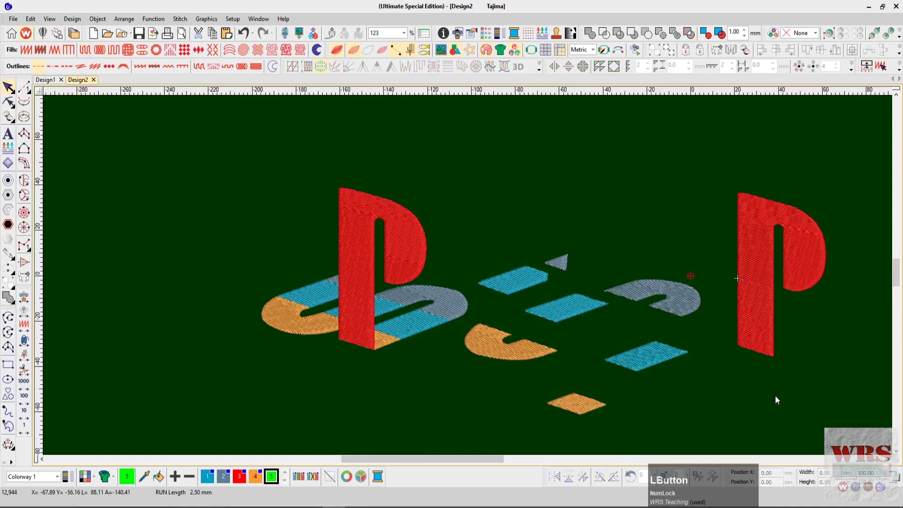
Undo all the moves that separated the new logo's sections and clear the selection.
{"action": "key", "text": "ctrl+z"}
{"action": "key", "text": "ctrl+z"}
{"action": "key", "text": "ctrl+z"}
{"action": "key", "text": "ctrl+z"}
{"action": "key", "text": "ctrl+z"}
{"action": "key", "text": "ctrl+z"}
{"action": "key", "text": "ctrl+z"}
{"action": "key", "text": "ctrl+z"}
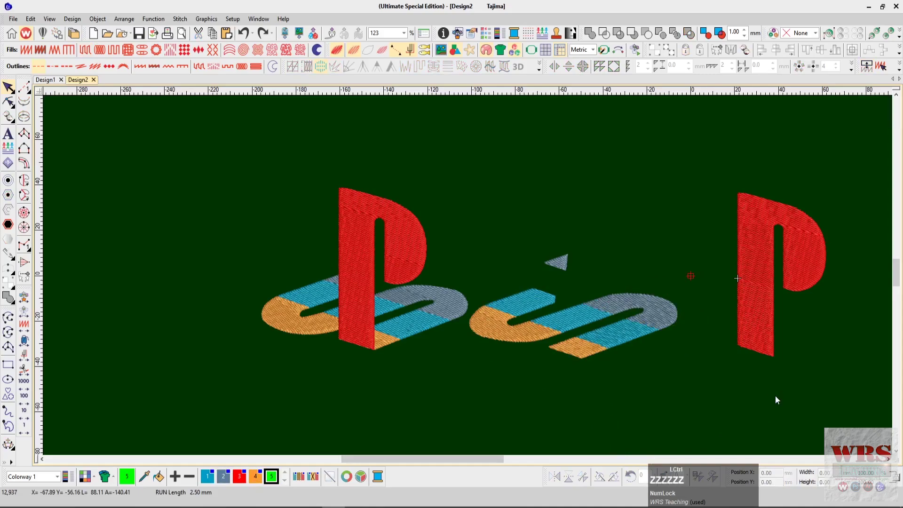
{"action": "left_click", "coordinate": [749, 386]}
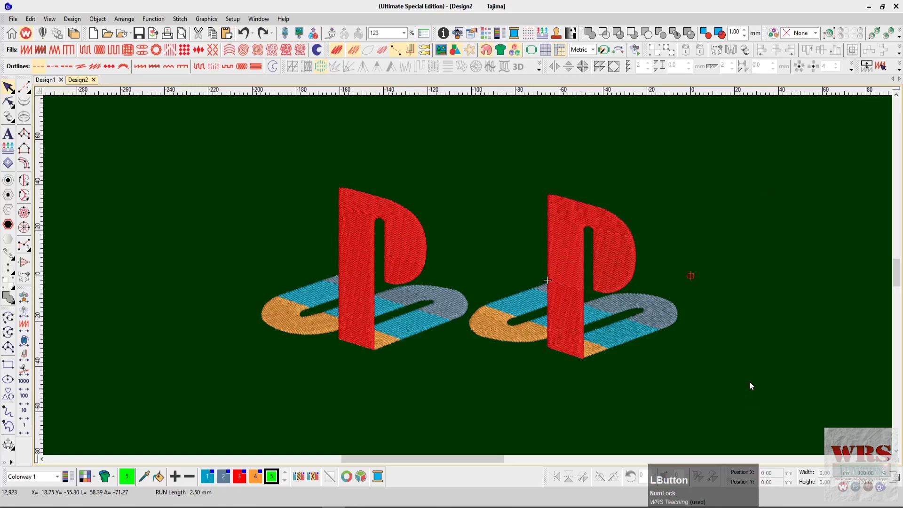